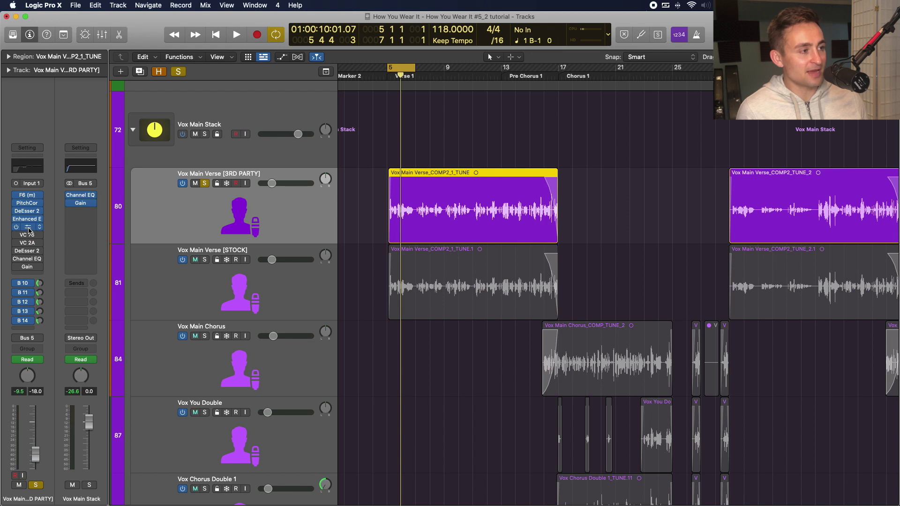
- Open the 3RD PARTY verse's Decapitator (PunkVox preset, Punch on), audition it, and reposition its window
click(28, 228)
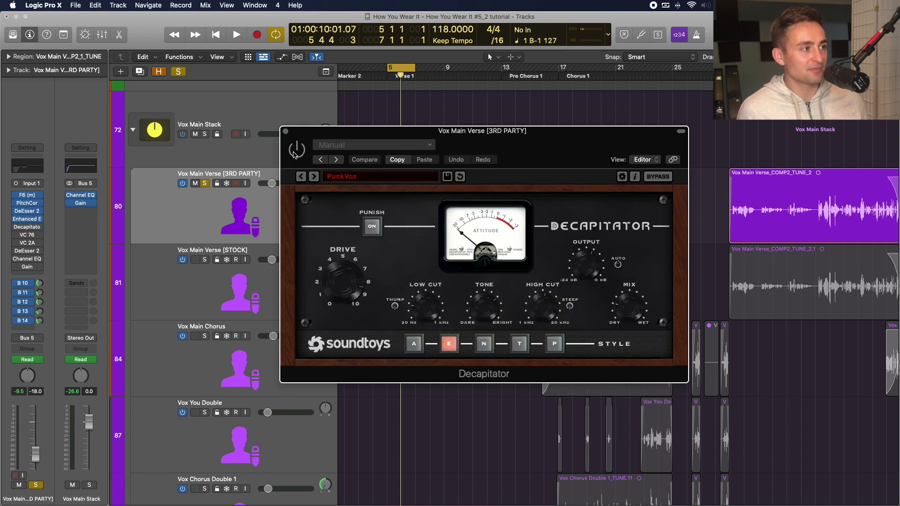
key(space)
drag(333, 135, 478, 159)
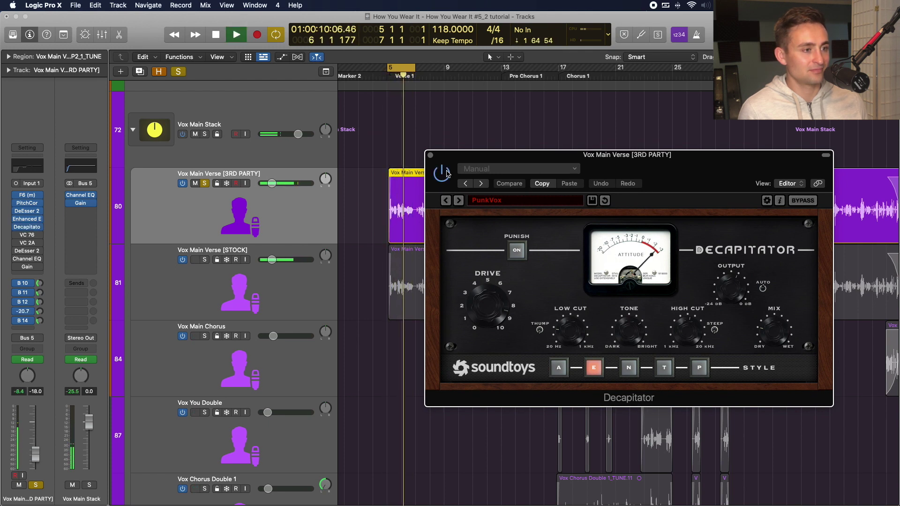
key(space)
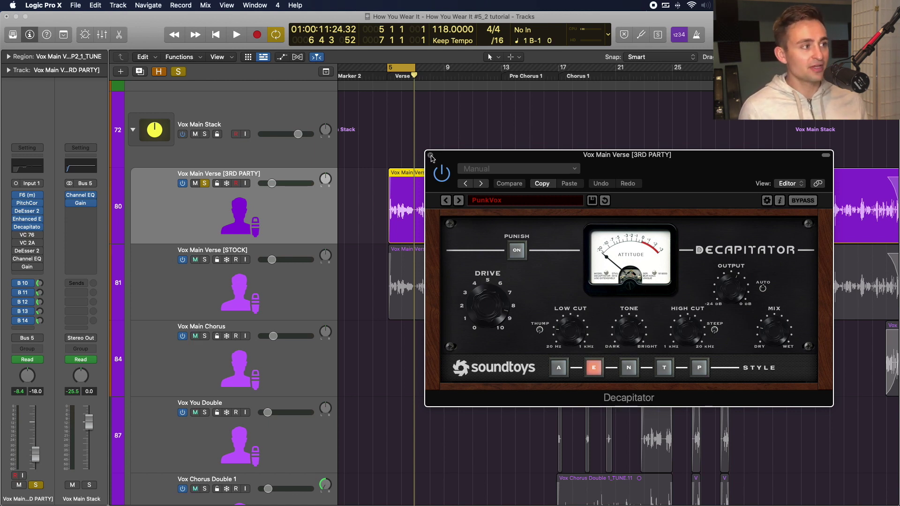
drag(455, 156, 481, 78)
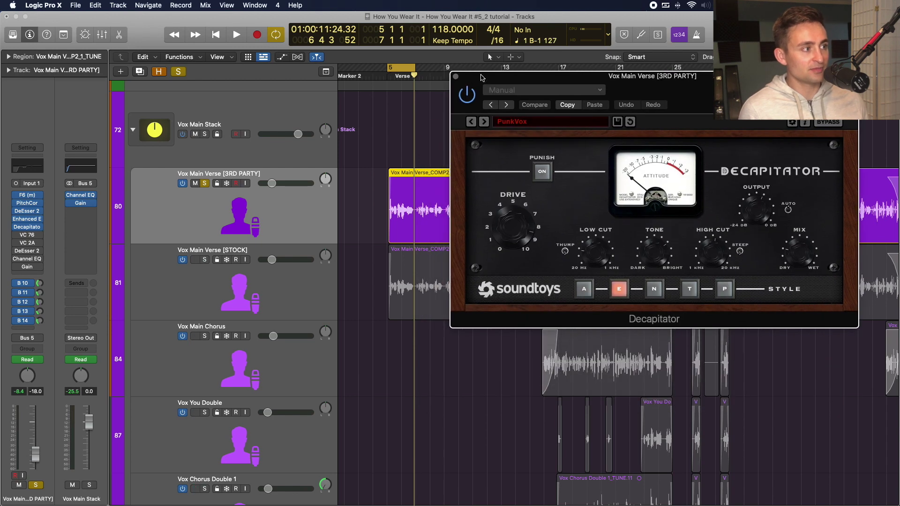
- Insert a mono Phat FX below Tube EQ on the Vox Main Verse [STOCK] track
click(159, 277)
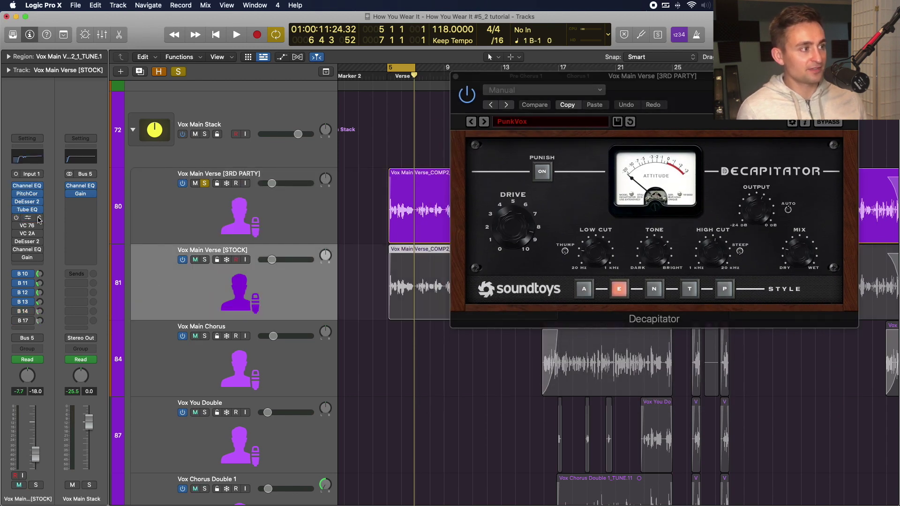
click(40, 219)
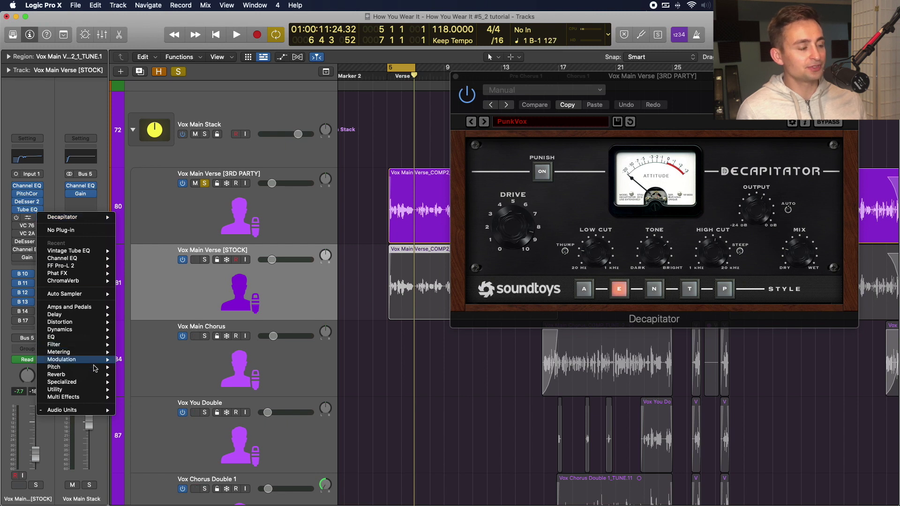
mouse_move(82, 277)
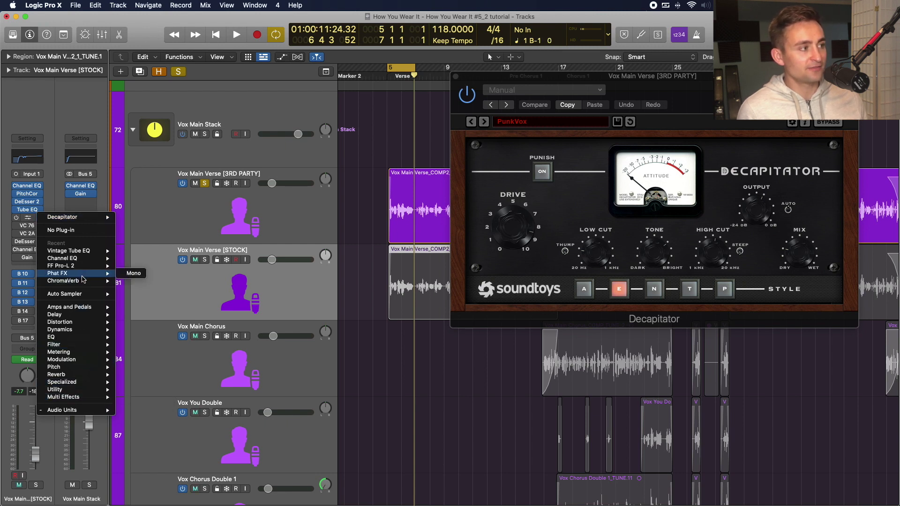
mouse_move(106, 397)
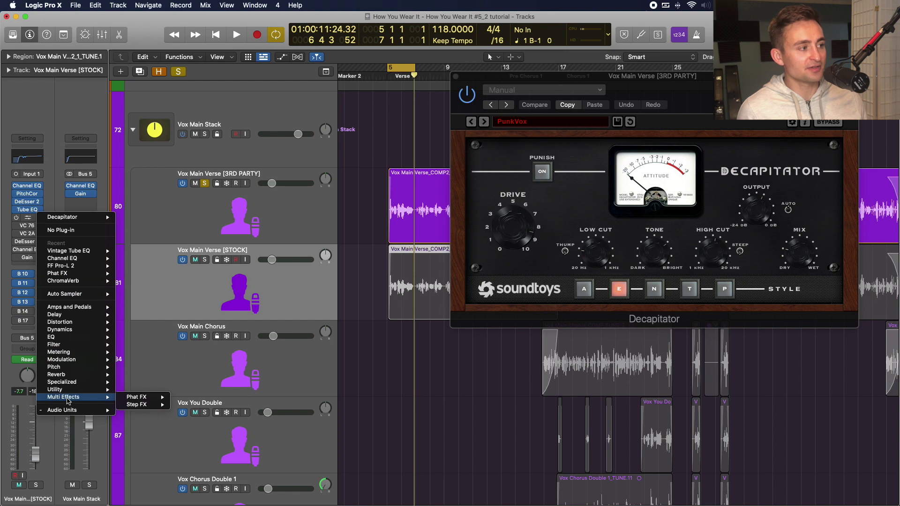
mouse_move(144, 398)
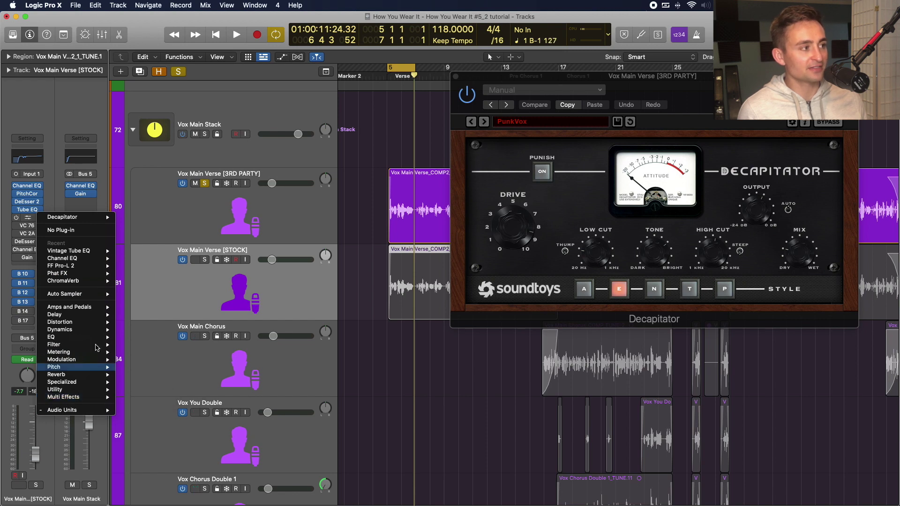
click(145, 269)
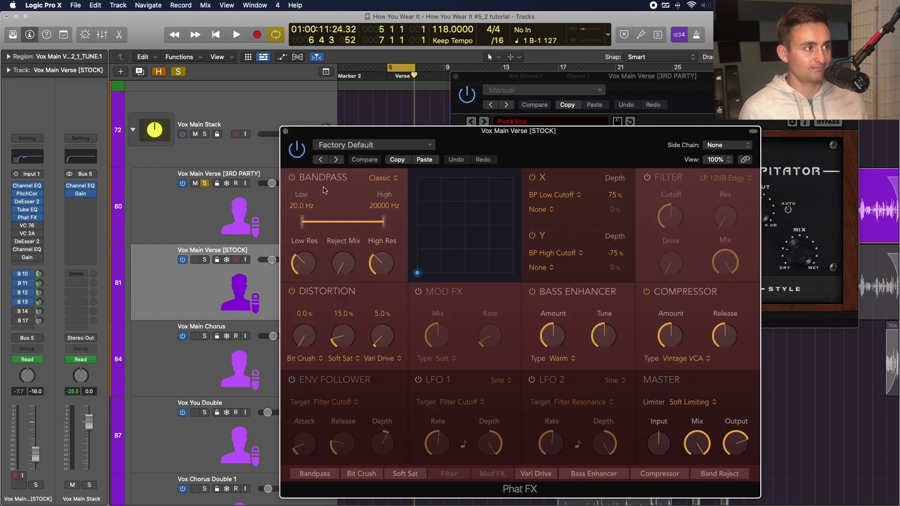
- Arrange the Phat FX window beside Decapitator and start playback
drag(483, 131, 423, 83)
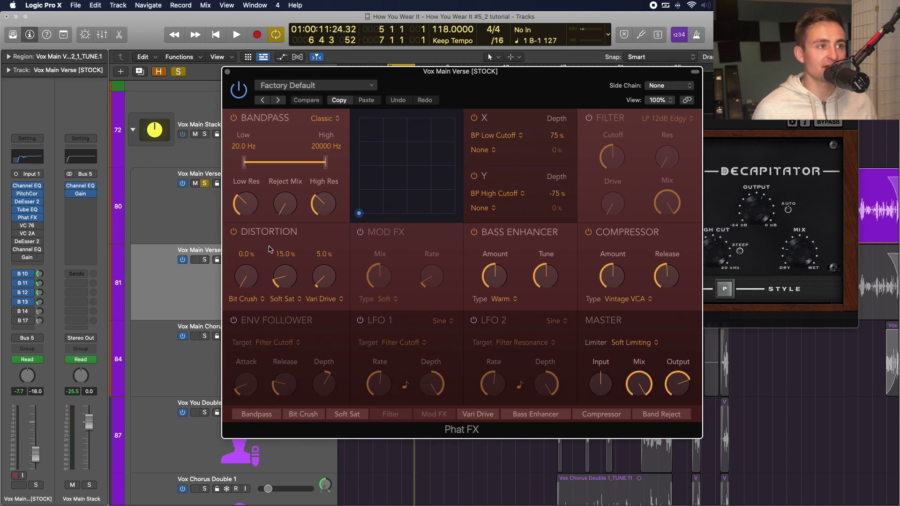
drag(773, 76, 797, 45)
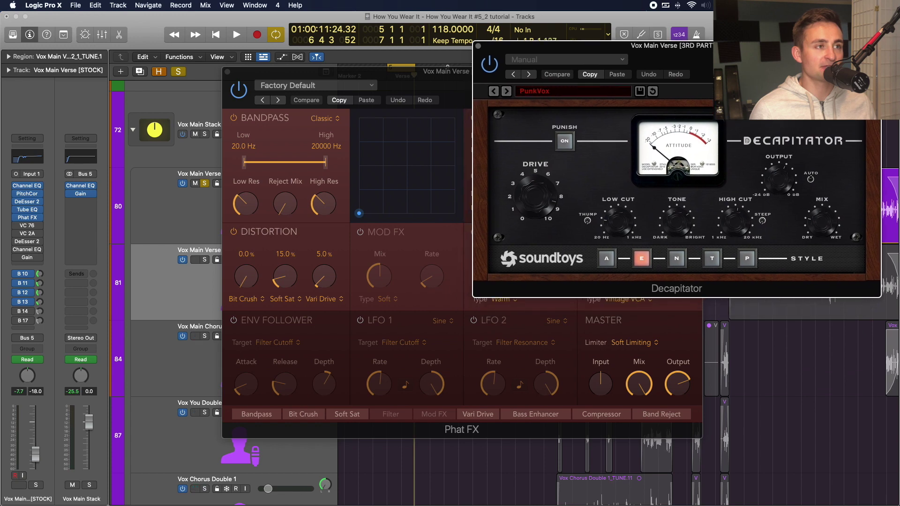
click(460, 75)
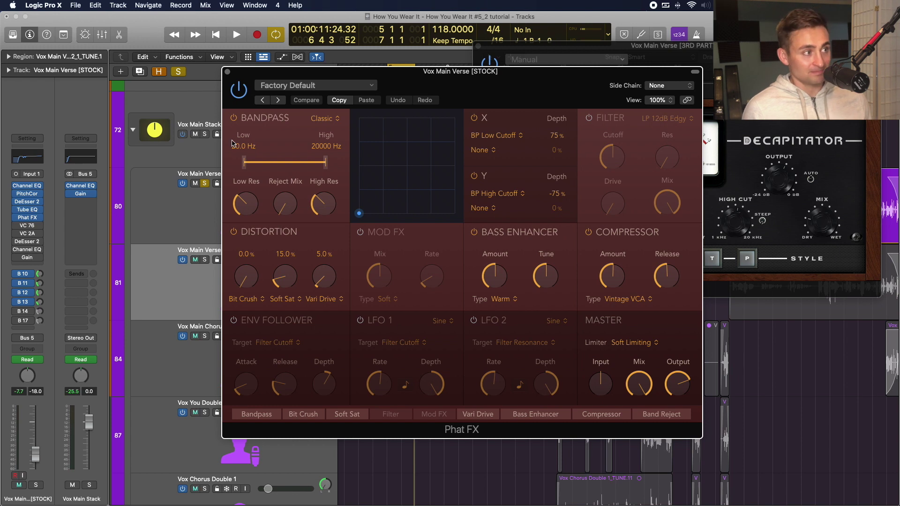
drag(459, 79, 287, 69)
drag(664, 58, 679, 50)
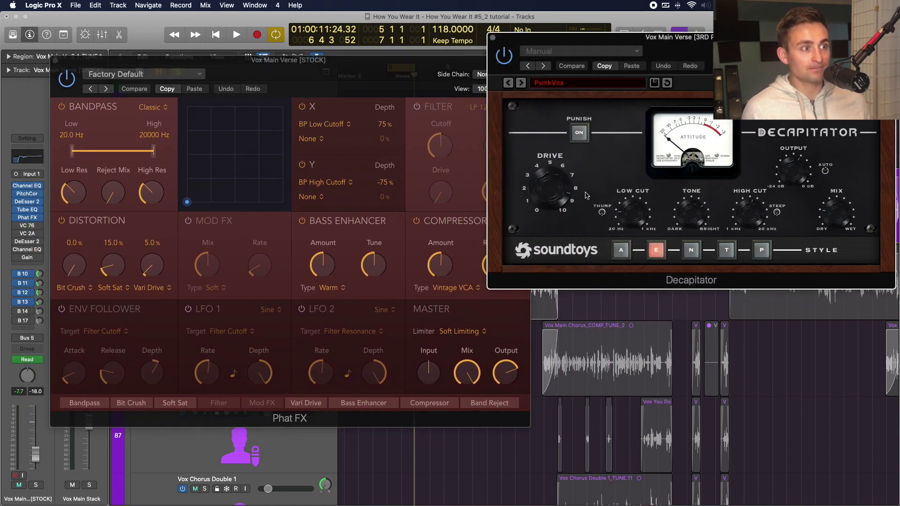
mouse_move(398, 75)
mouse_down()
mouse_move(408, 292)
mouse_move(405, 74)
mouse_up()
key(space)
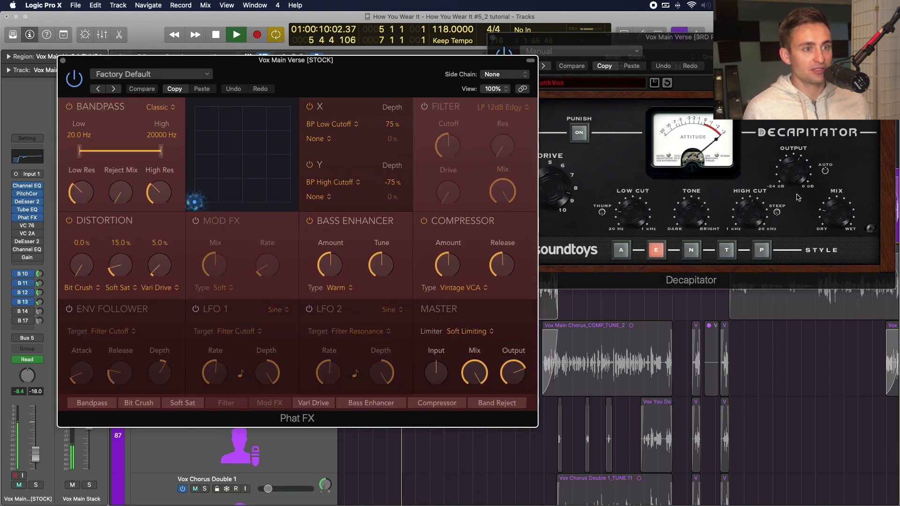
- Undo the accidental Decapitator Mix change and turn Compare off to restore its saved settings
key(space)
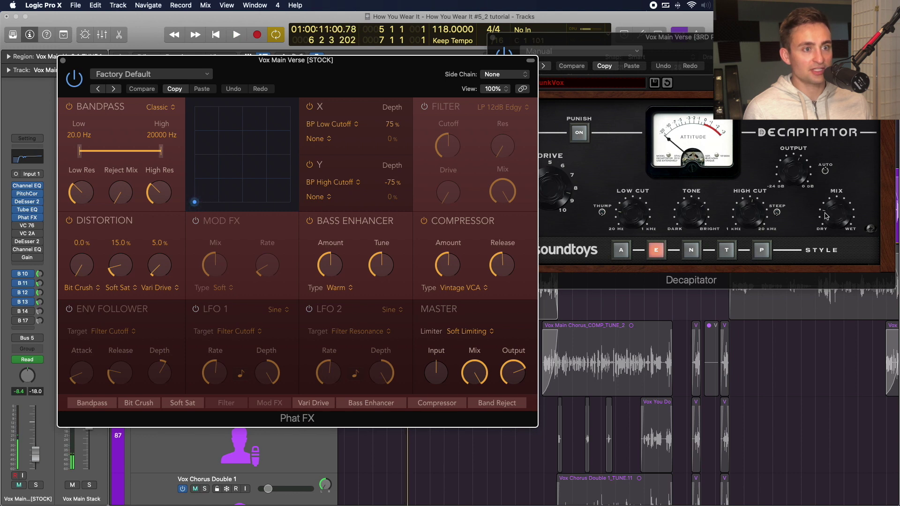
click(826, 216)
key(space)
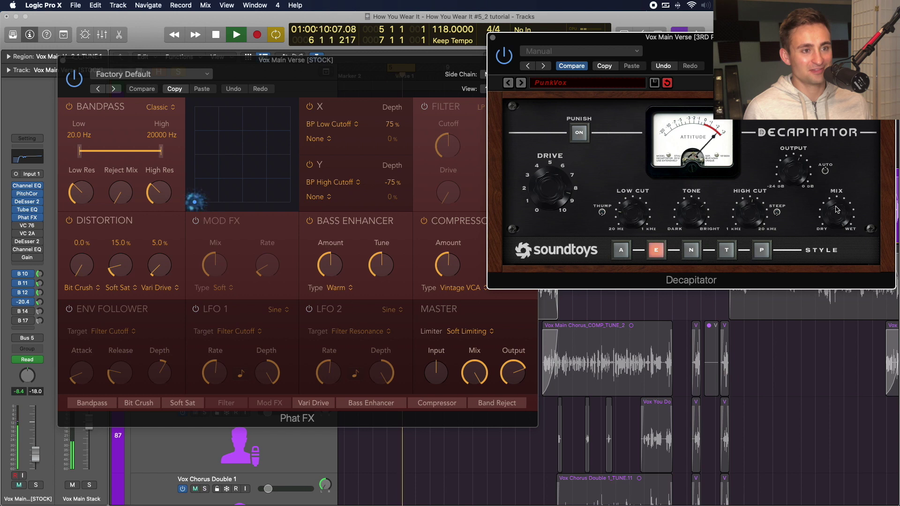
key(space)
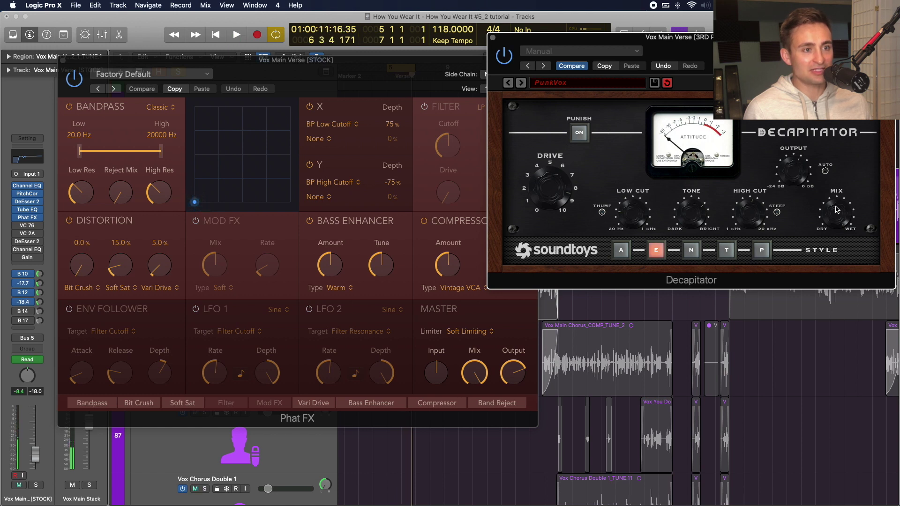
click(837, 210)
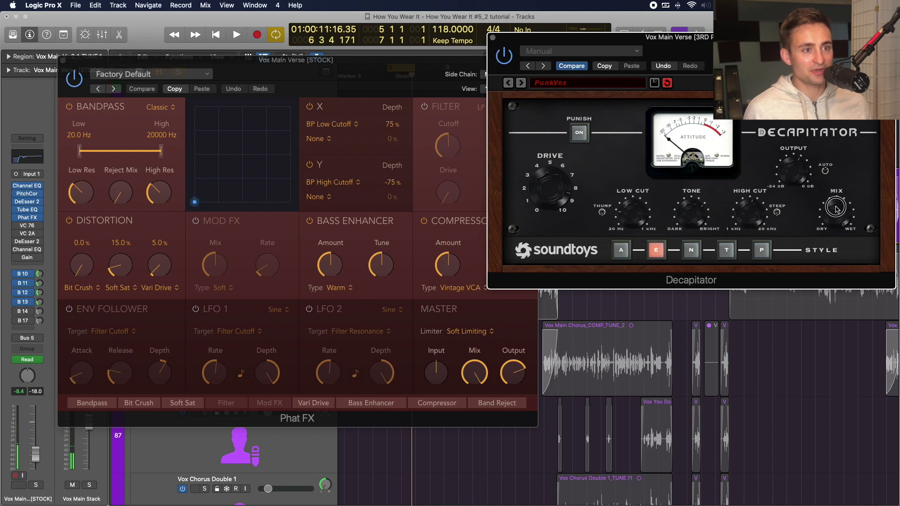
click(666, 67)
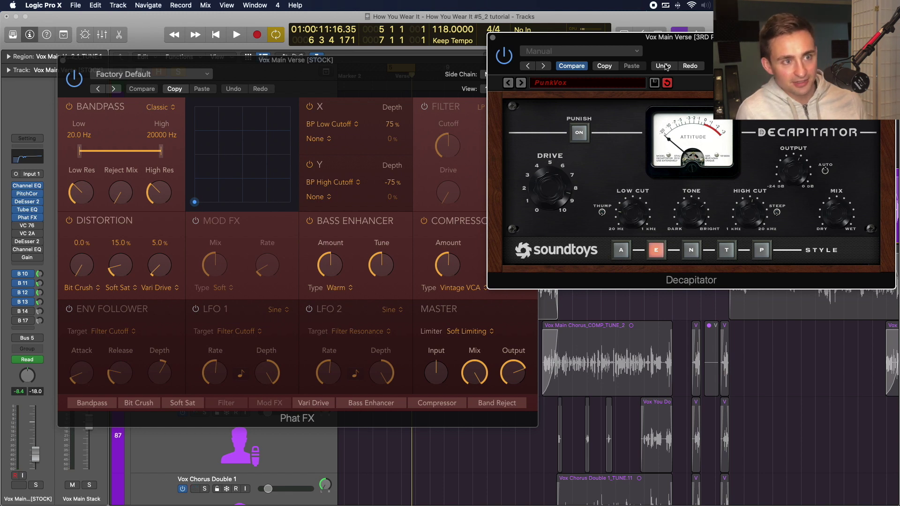
click(666, 66)
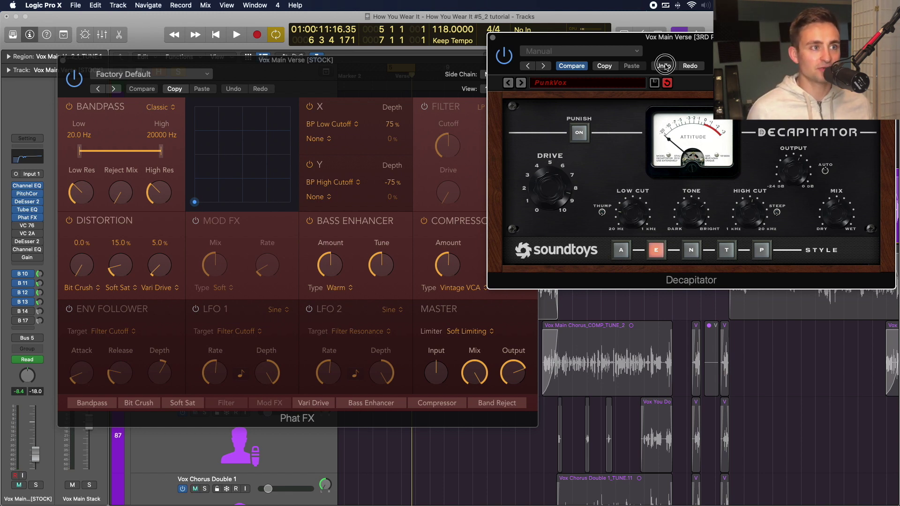
click(581, 67)
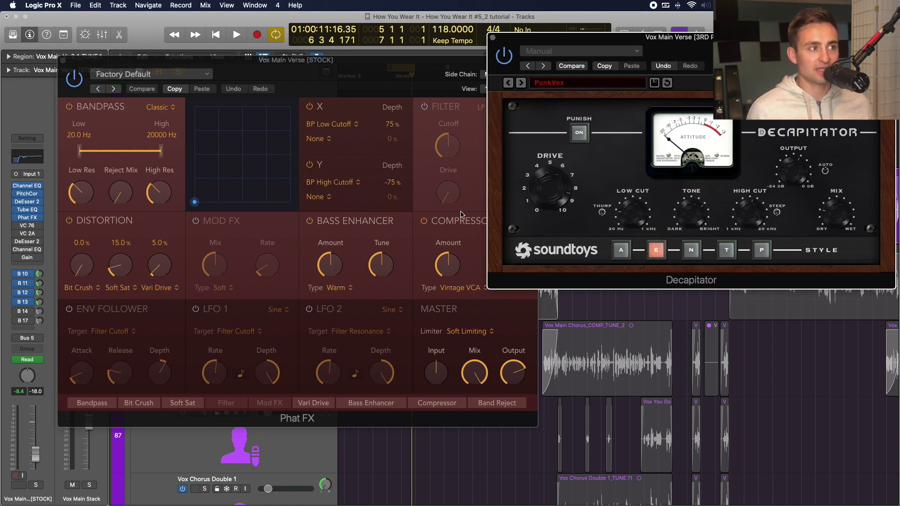
- Solo the STOCK verse, unsolo 3RD PARTY, and audition the stock chain
drag(396, 82, 394, 56)
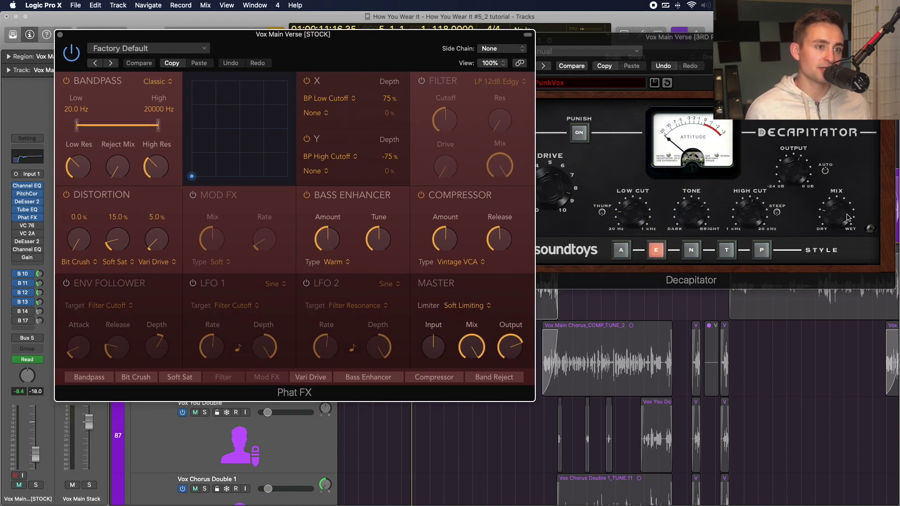
mouse_move(398, 252)
drag(400, 49, 712, 47)
click(207, 260)
click(206, 184)
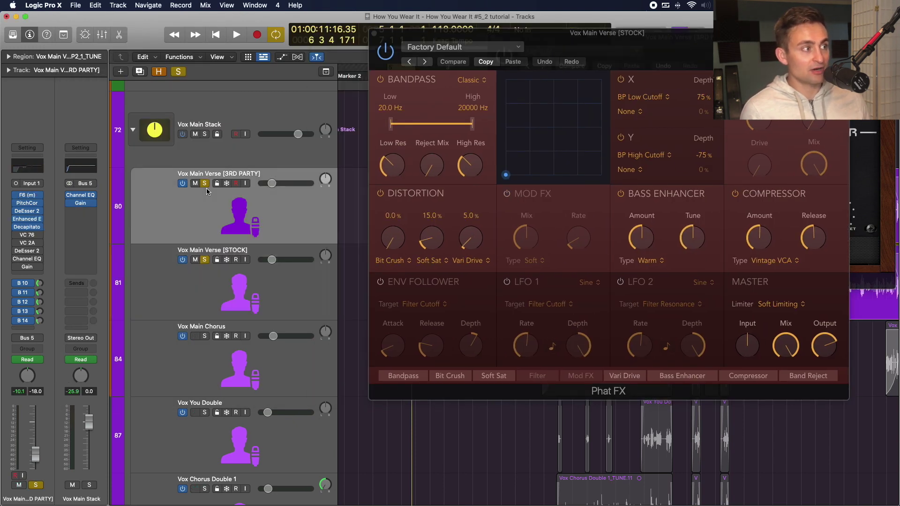
drag(571, 51, 298, 70)
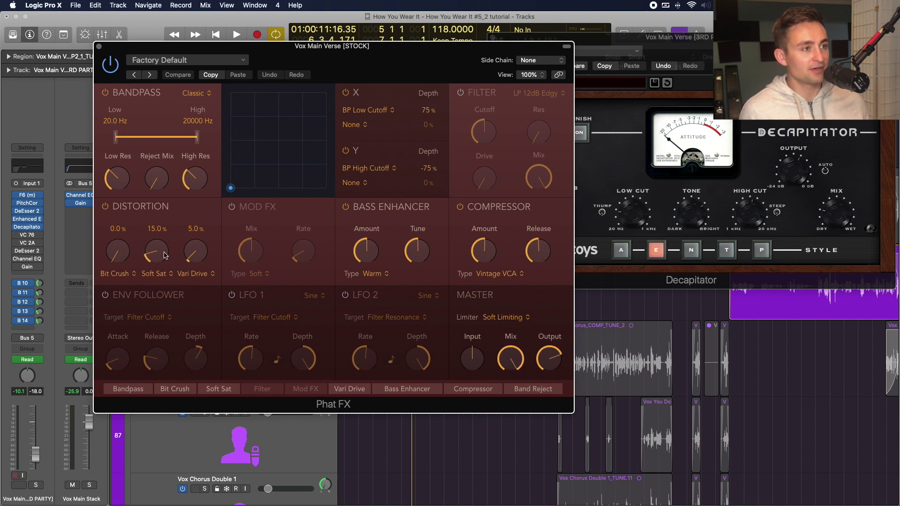
key(space)
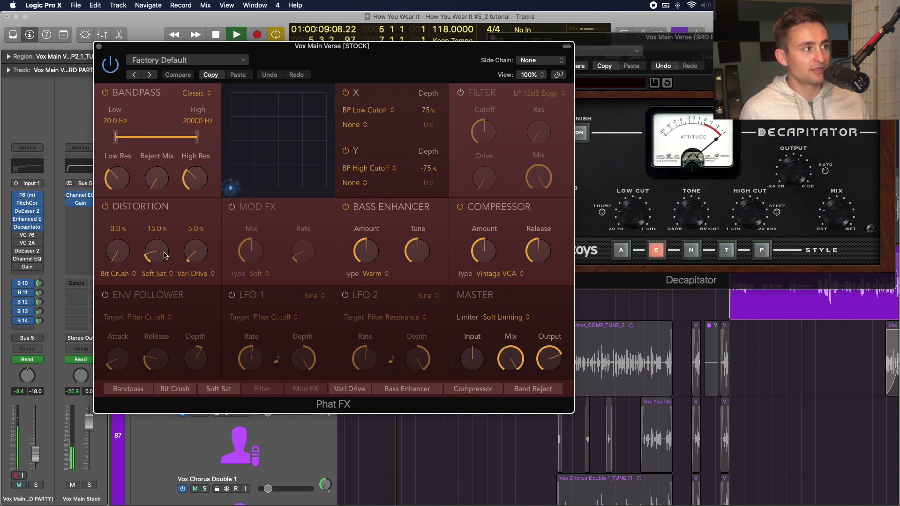
key(space)
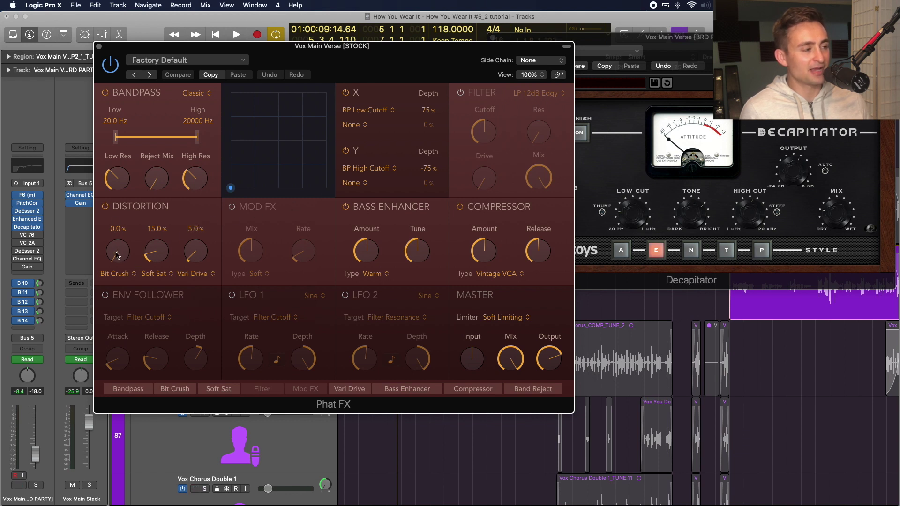
- Raise Phat FX Soft Sat and Vari Drive to 100%, auditioning each, then move the window aside
drag(156, 265, 166, 149)
key(space)
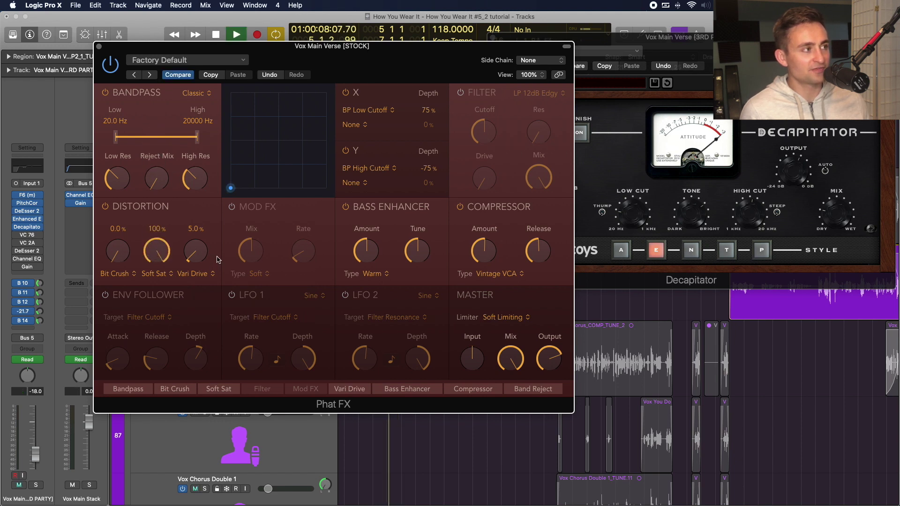
key(space)
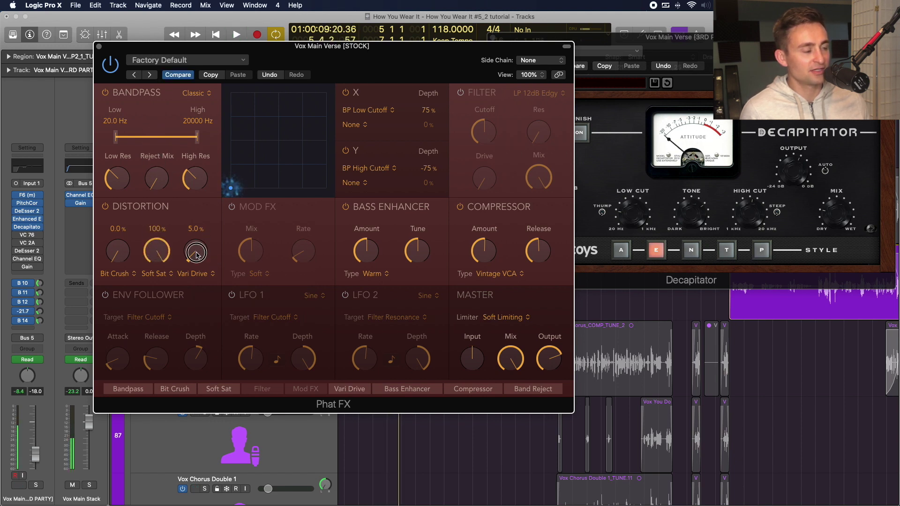
drag(195, 255, 195, 119)
key(space)
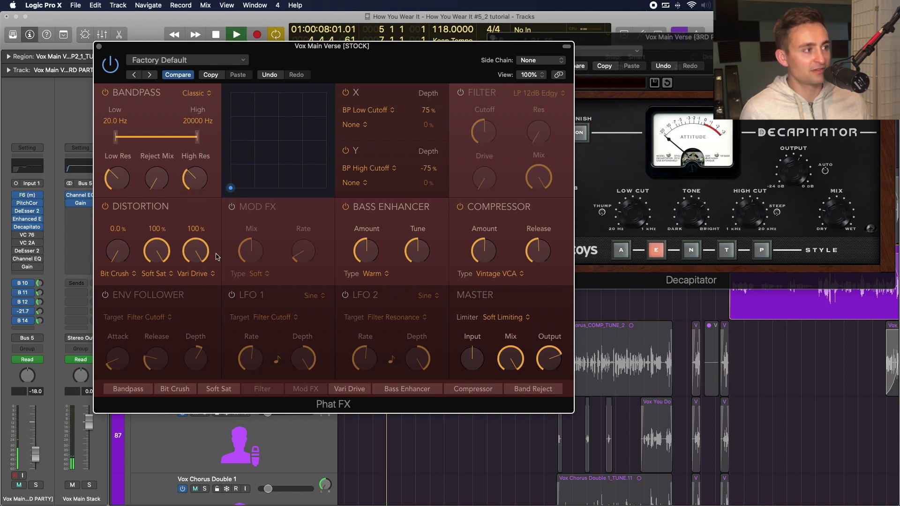
key(space)
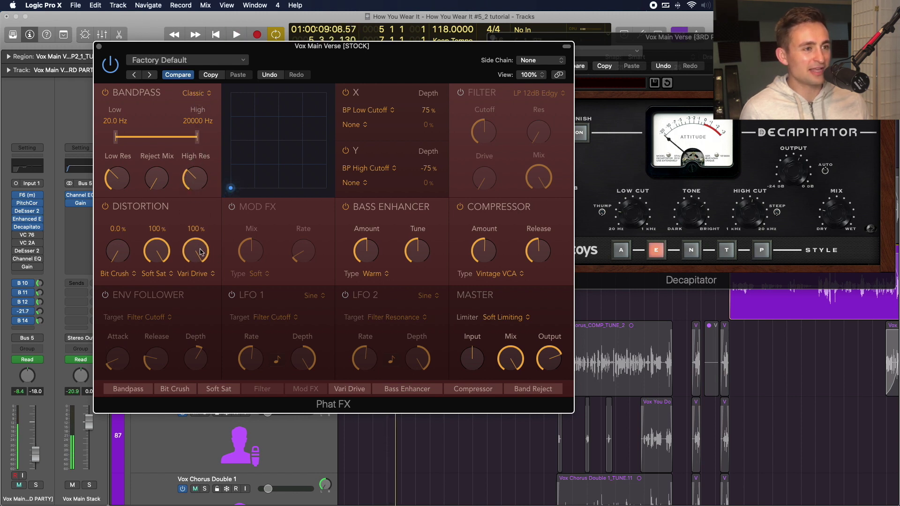
key(ctrl+m)
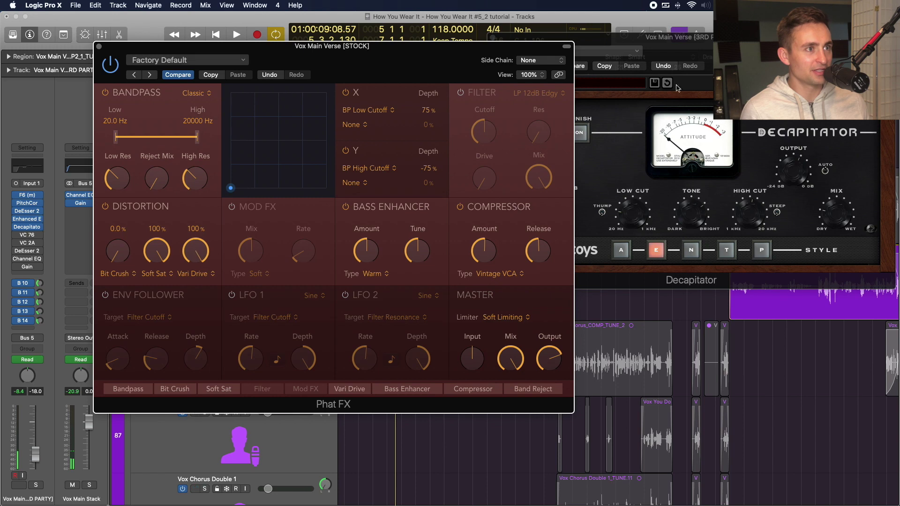
drag(329, 68, 670, 93)
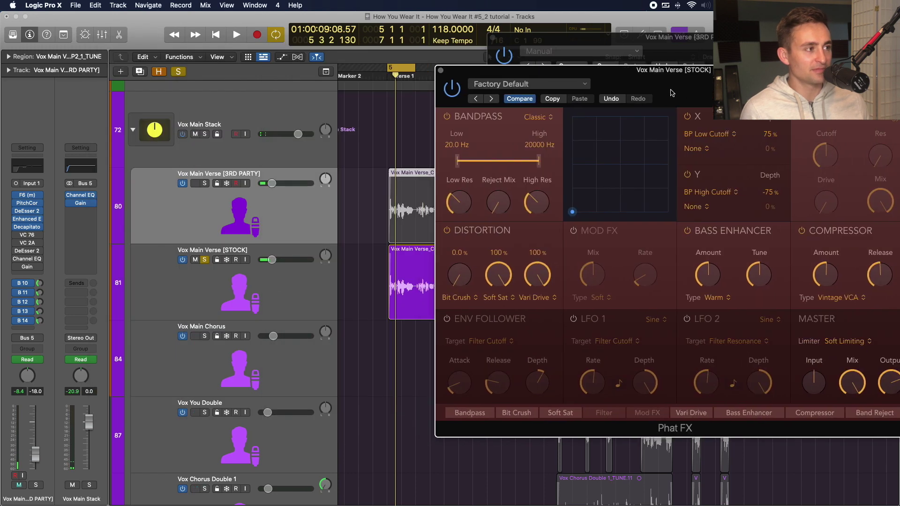
- Solo the 3RD PARTY verse and A/B its Decapitator with Compare, ending with Compare off
alt+click(204, 184)
key(space)
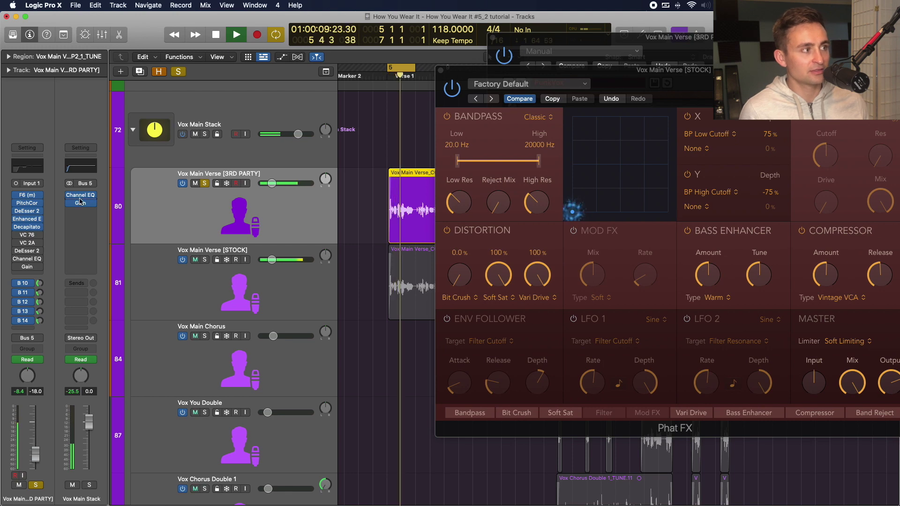
key(space)
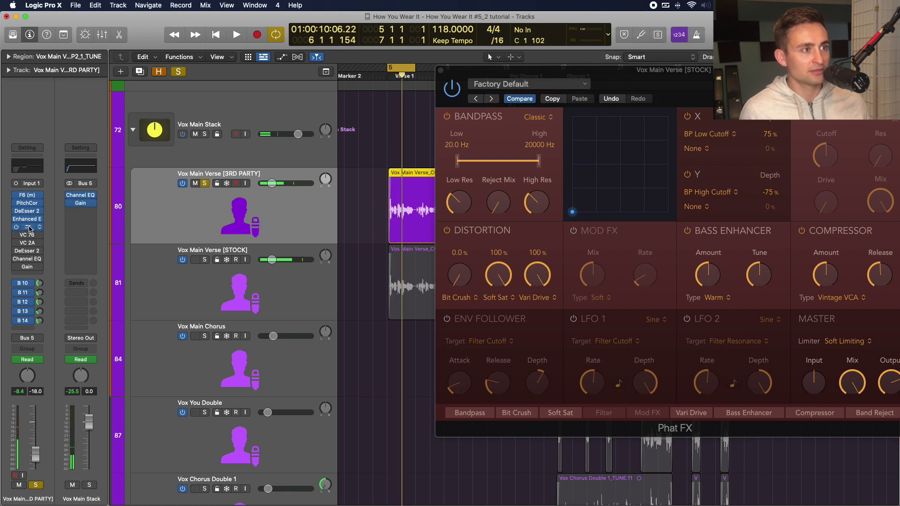
click(28, 227)
click(570, 70)
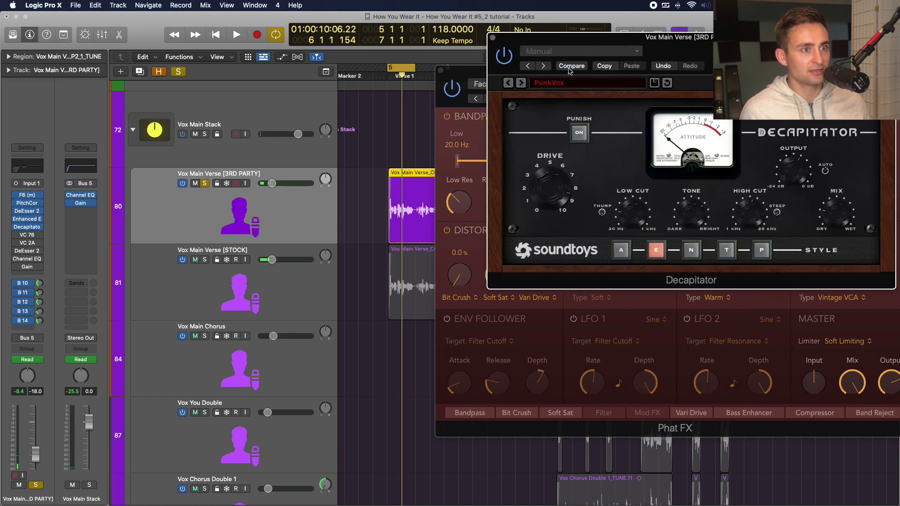
click(837, 212)
key(space)
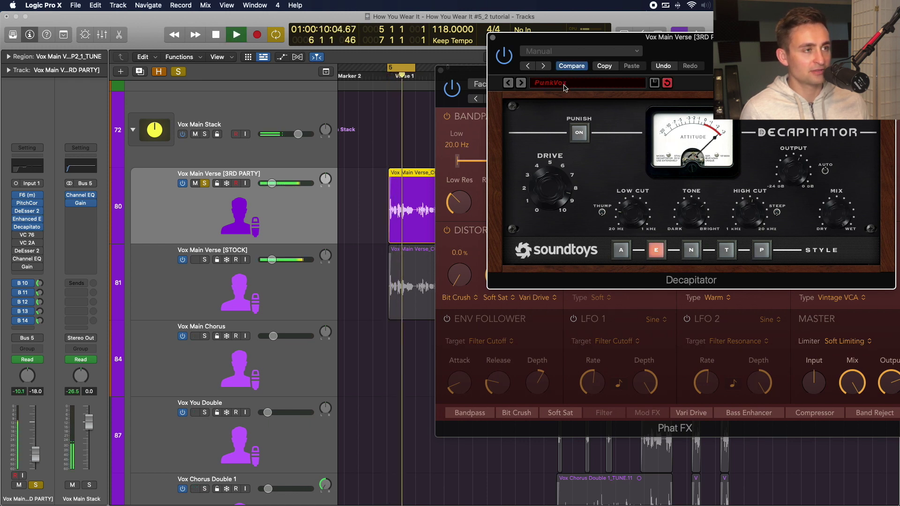
key(space)
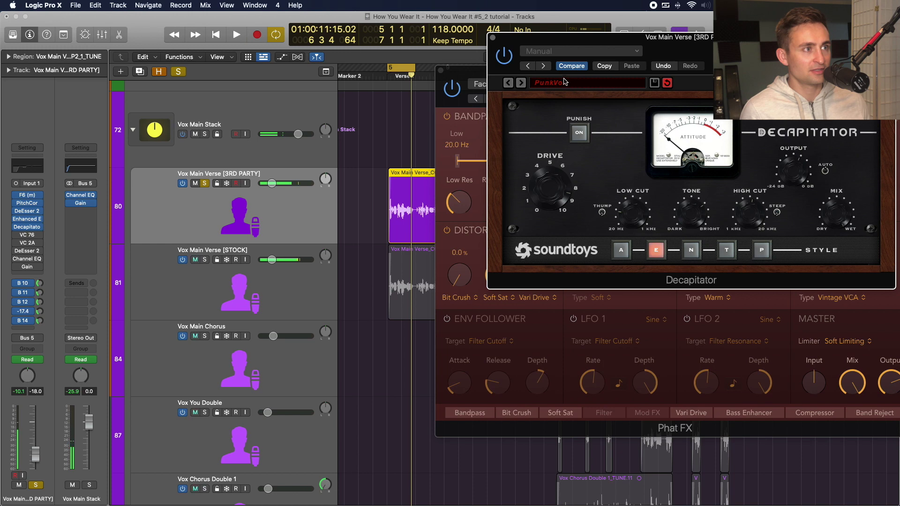
click(566, 70)
- Solo the STOCK verse, trim Phat FX Vari Drive to 99.7%, and turn Soft Sat down to 0%
click(471, 67)
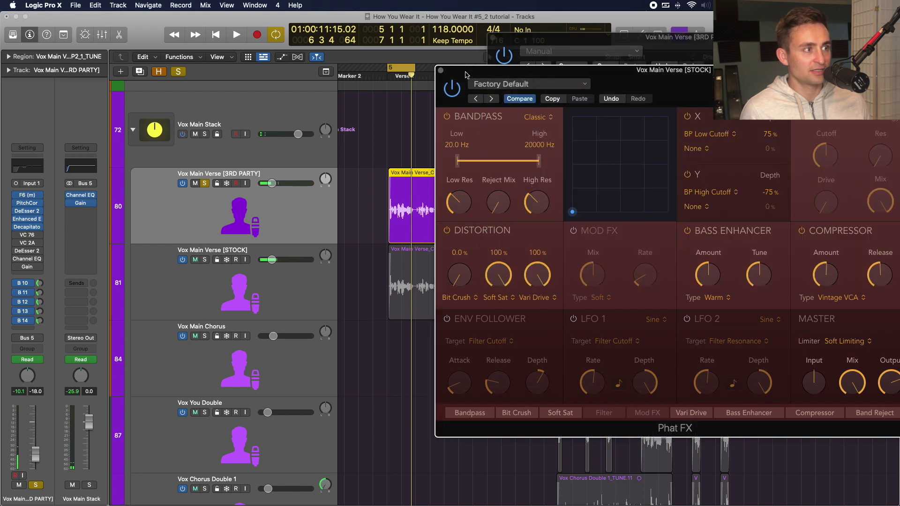
alt+click(204, 261)
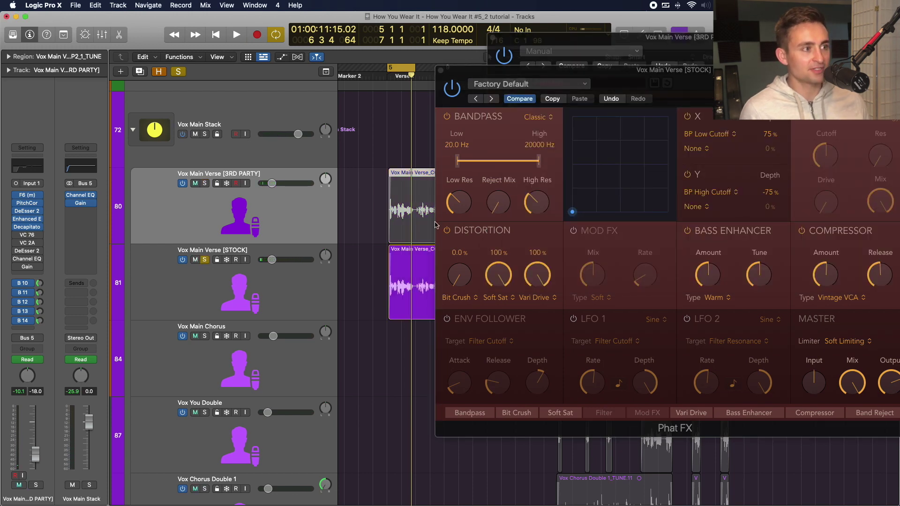
key(space)
key(space)
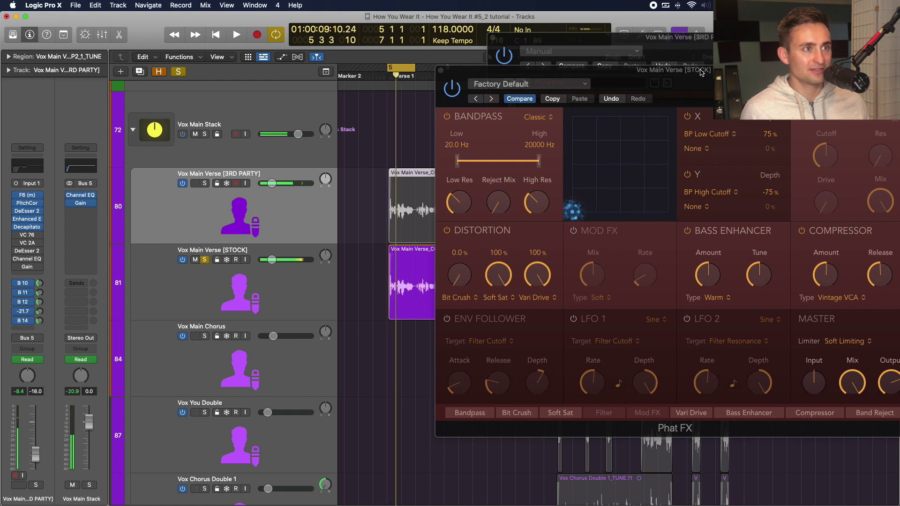
drag(689, 71, 556, 41)
drag(408, 238, 408, 203)
click(407, 238)
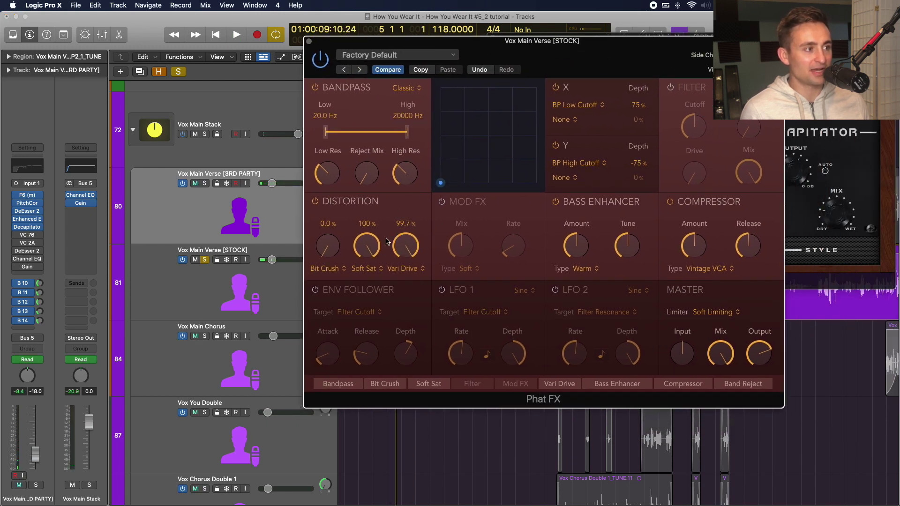
drag(366, 240, 367, 401)
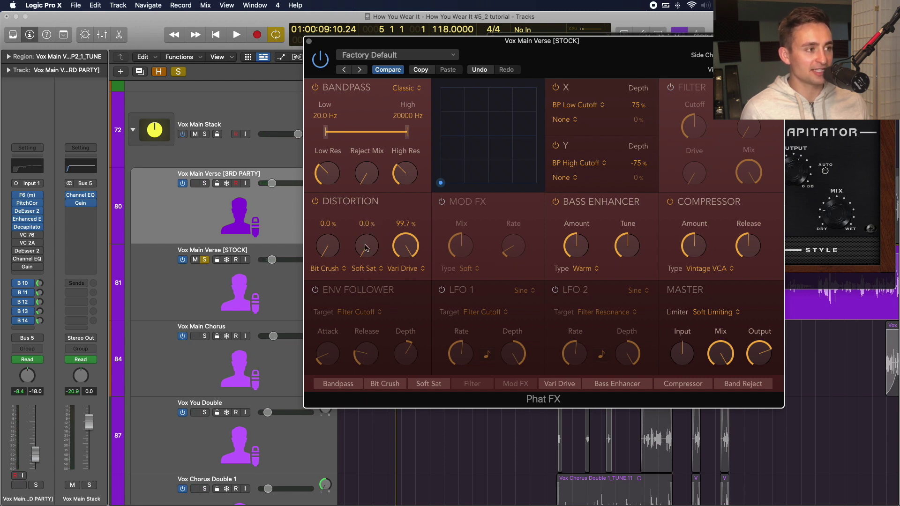
- Switch off Phat FX's Bass Enhancer and Compressor modules and audition the result
key(space)
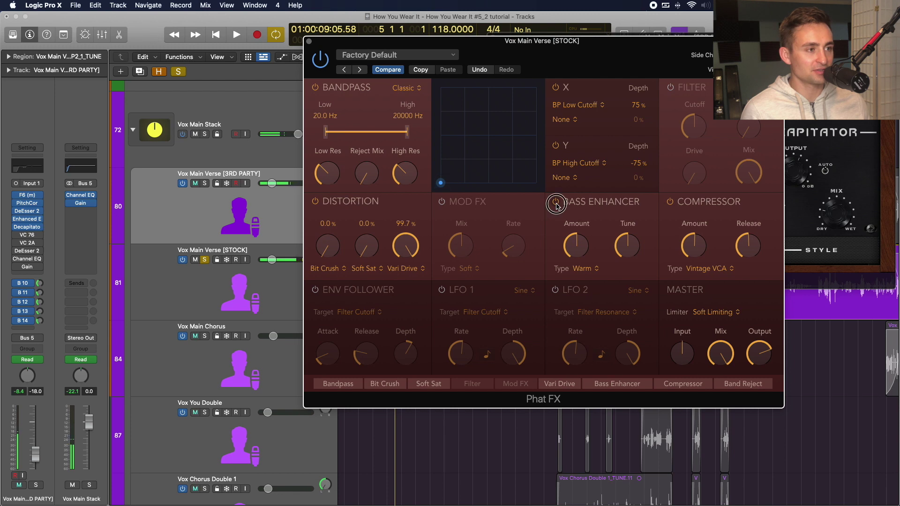
click(556, 203)
click(671, 203)
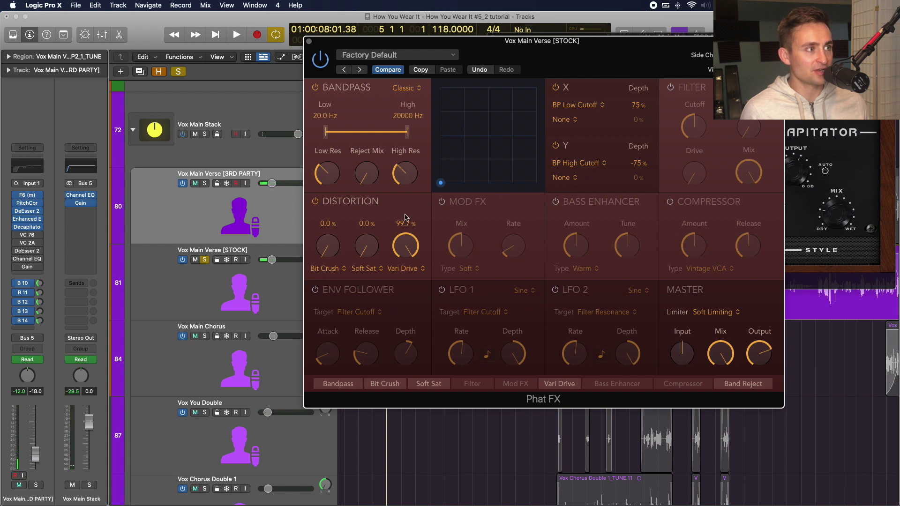
key(space)
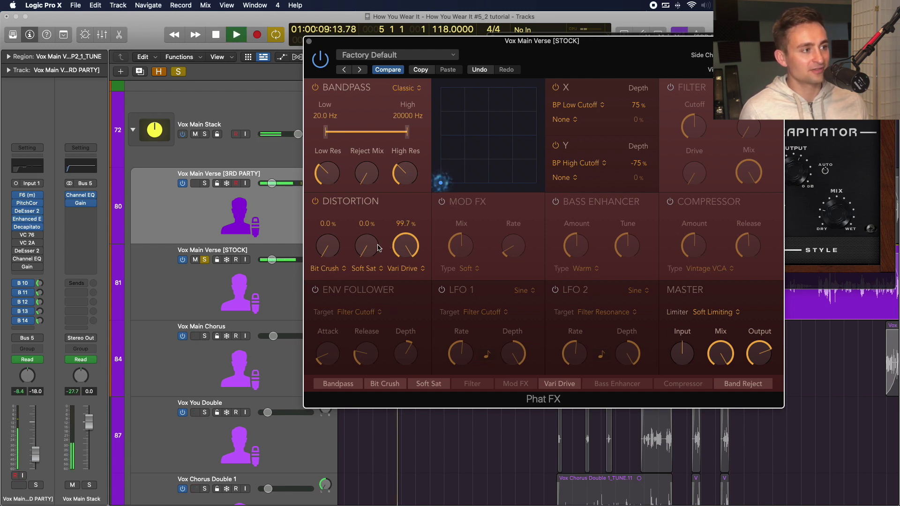
key(space)
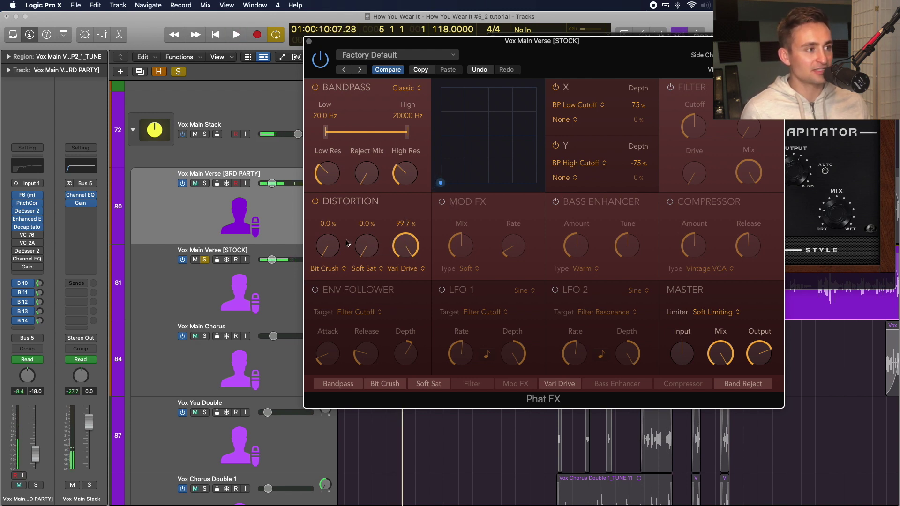
- Rework Phat FX Soft Sat and Vari Drive while auditioning, landing Vari Drive near 66%
drag(366, 246, 406, 221)
alt+click(406, 245)
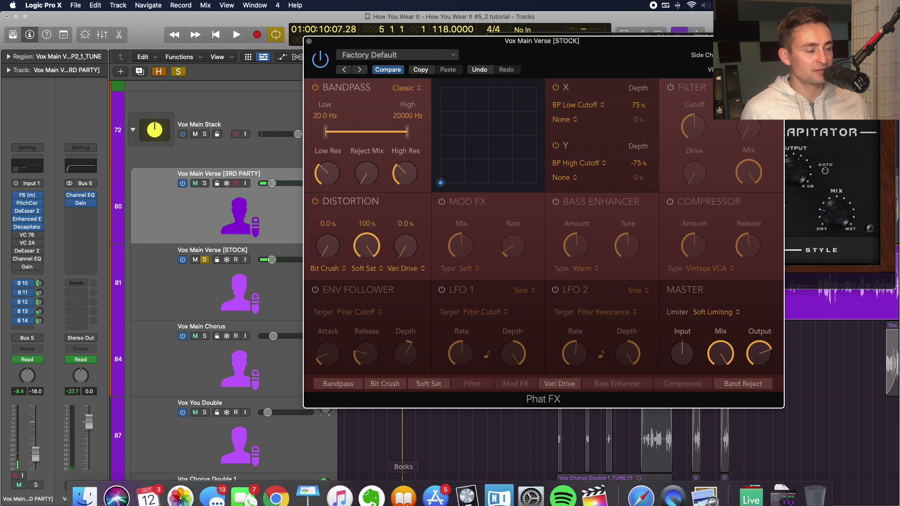
key(space)
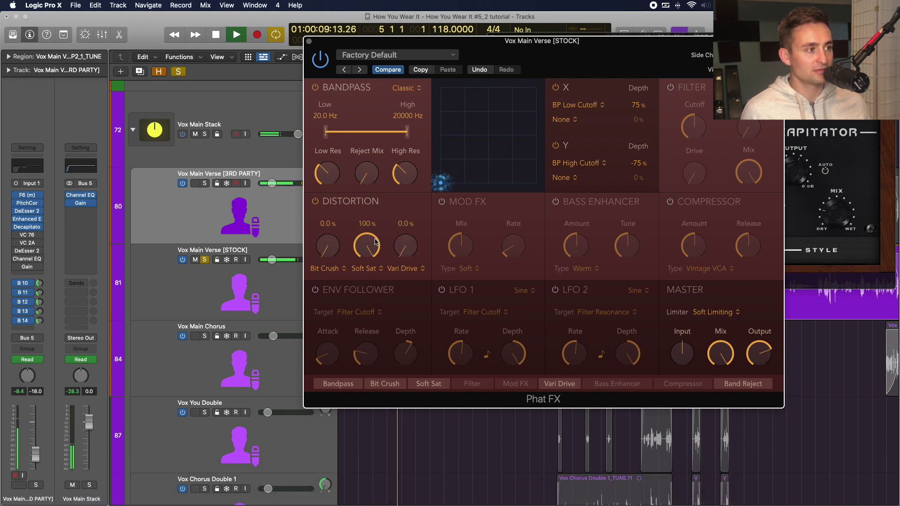
key(space)
drag(368, 242, 359, 185)
drag(379, 242, 368, 151)
key(space)
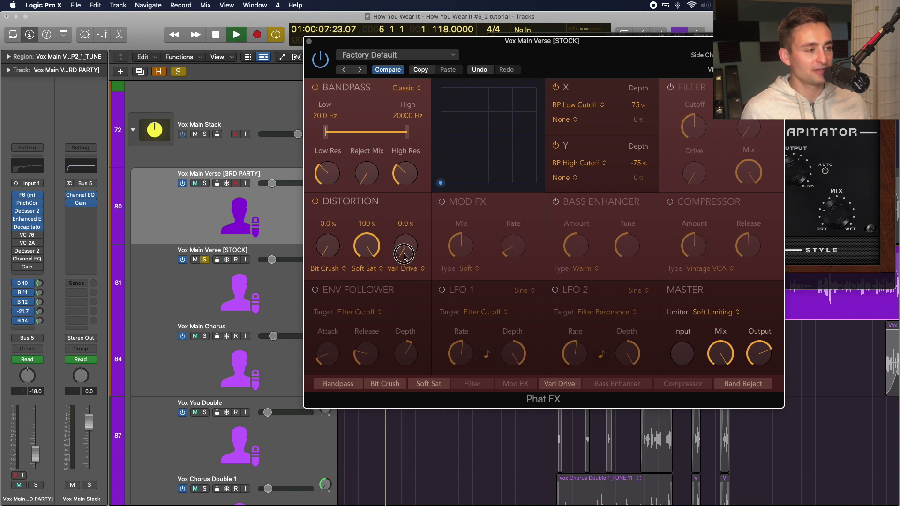
drag(404, 254, 403, 178)
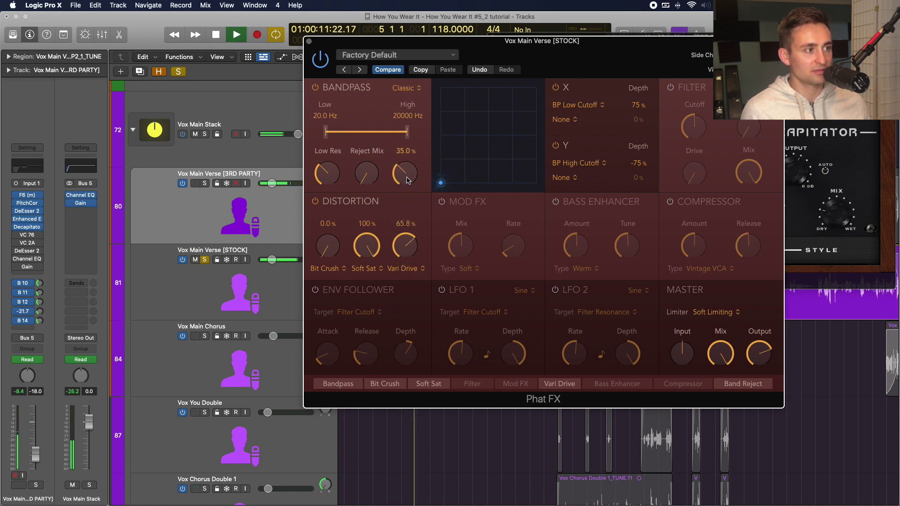
drag(406, 234, 408, 241)
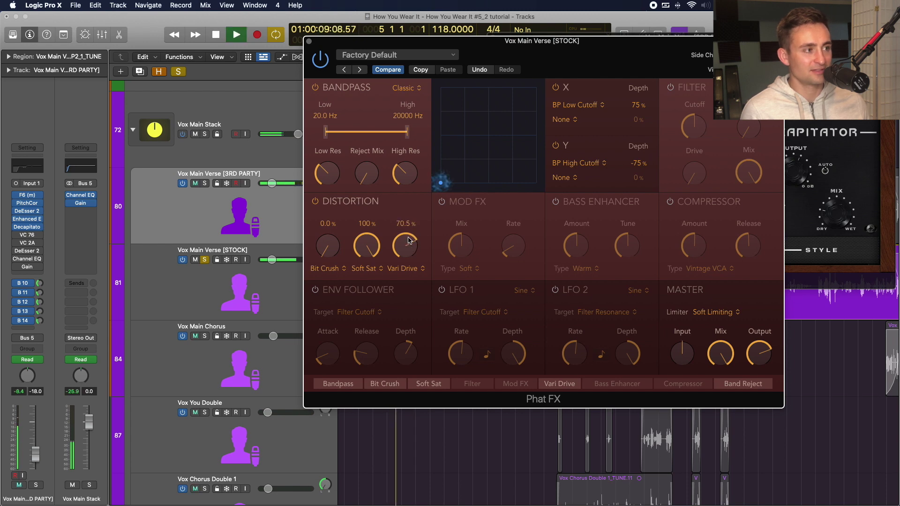
key(space)
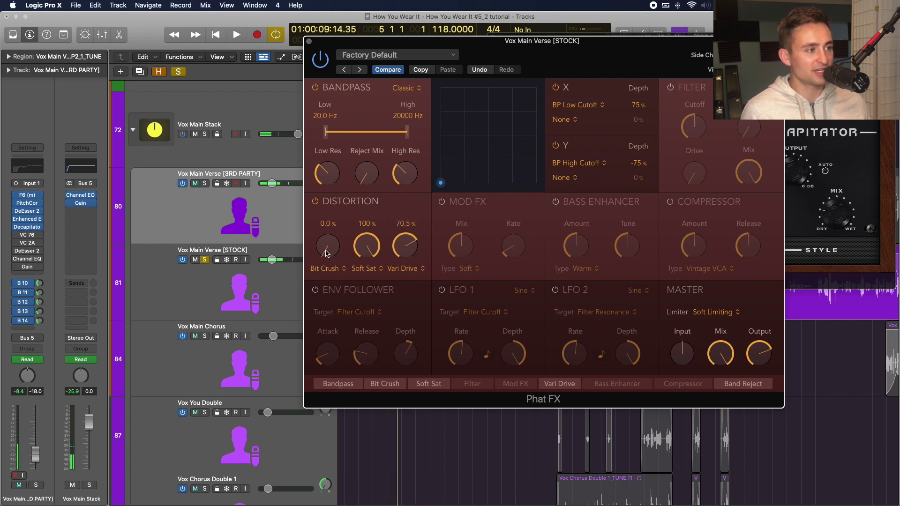
- Add Bit Crush at 11.6% and lower Vari Drive to 63.4%
key(space)
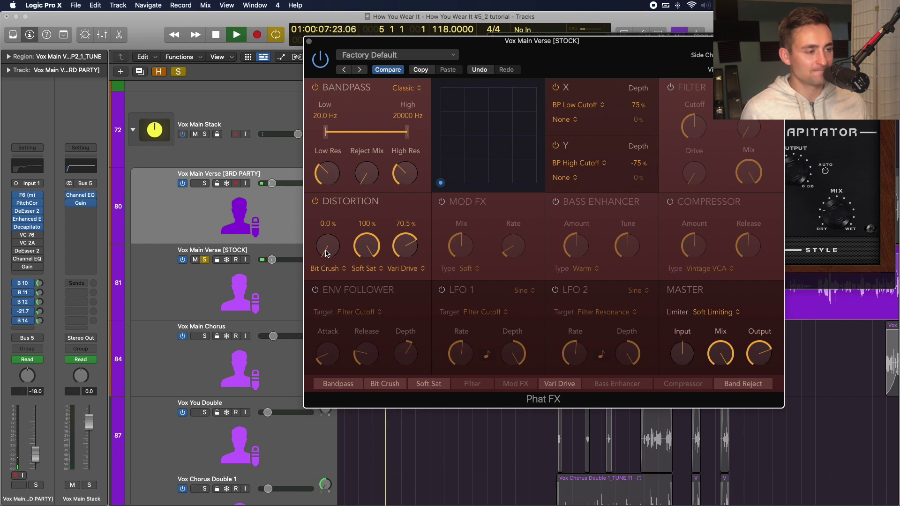
mouse_move(327, 253)
mouse_down()
mouse_move(327, 166)
mouse_move(357, 138)
mouse_move(328, 249)
mouse_up()
key(space)
key(space)
mouse_move(328, 262)
mouse_down()
mouse_move(324, 239)
mouse_move(326, 247)
mouse_up()
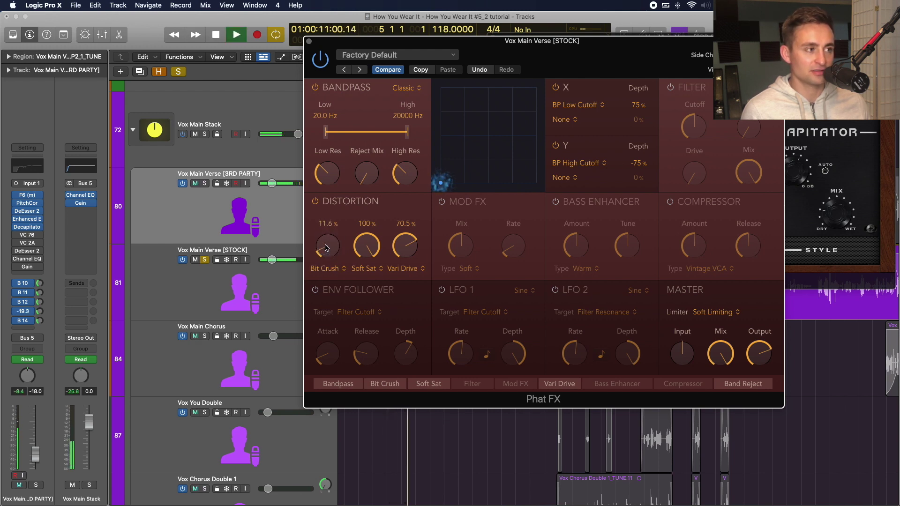
drag(402, 239, 401, 246)
key(space)
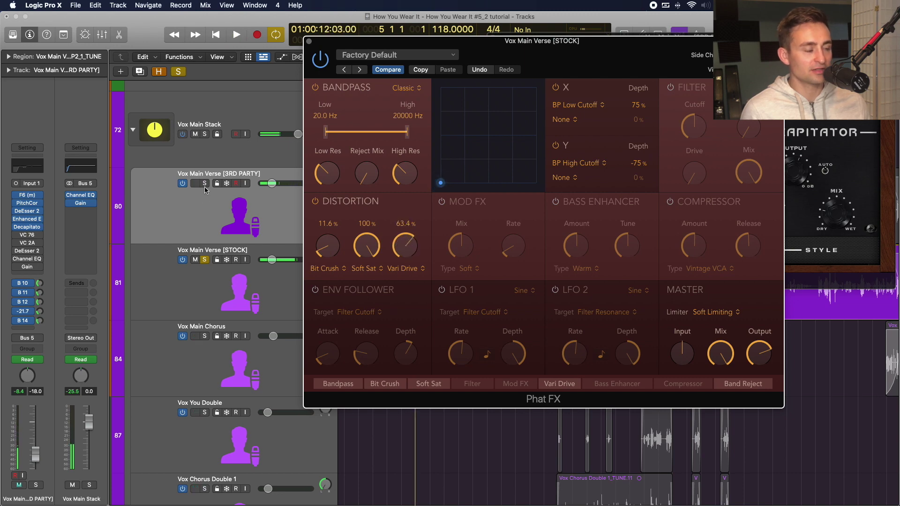
- Solo the 3RD PARTY verse and play it for reference with Decapitator in front
click(205, 183)
key(space)
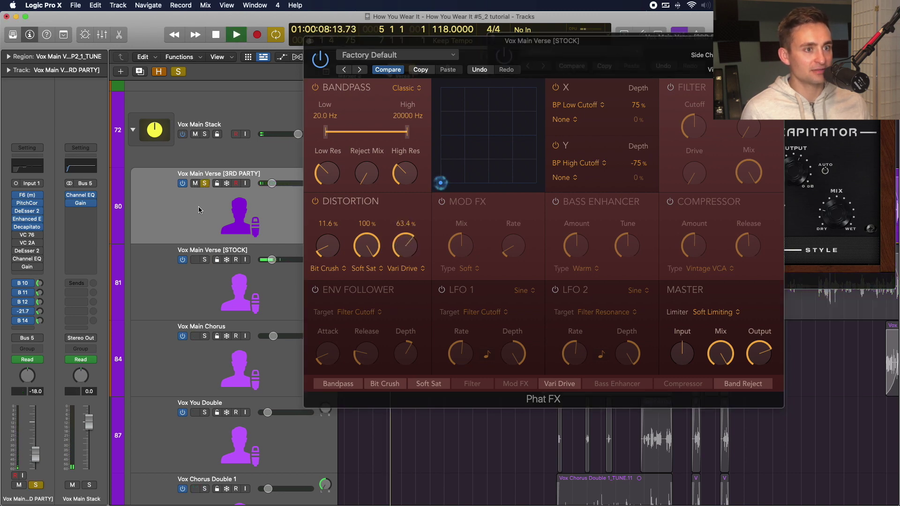
click(797, 250)
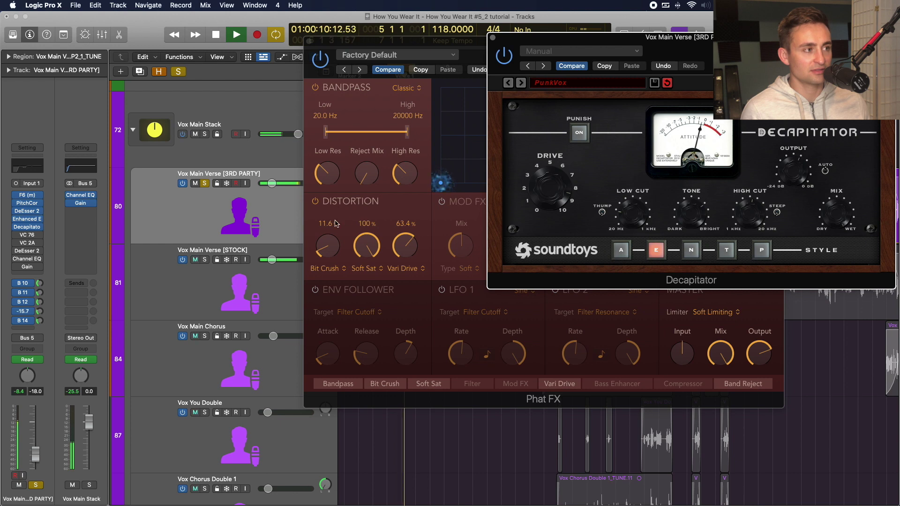
key(space)
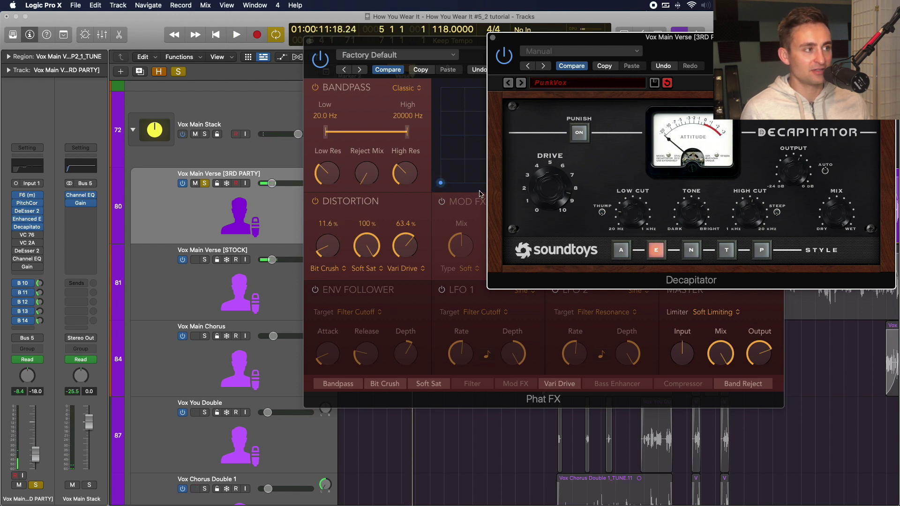
- Ease Phat FX Soft Sat to 75% and Vari Drive to 46.9%, then solo STOCK and audition
drag(368, 244, 365, 266)
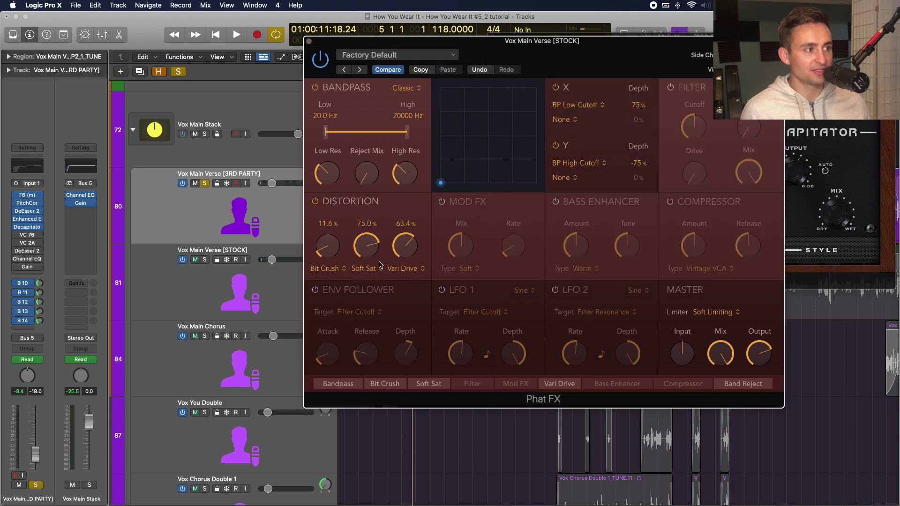
drag(404, 244, 411, 259)
key(space)
click(834, 211)
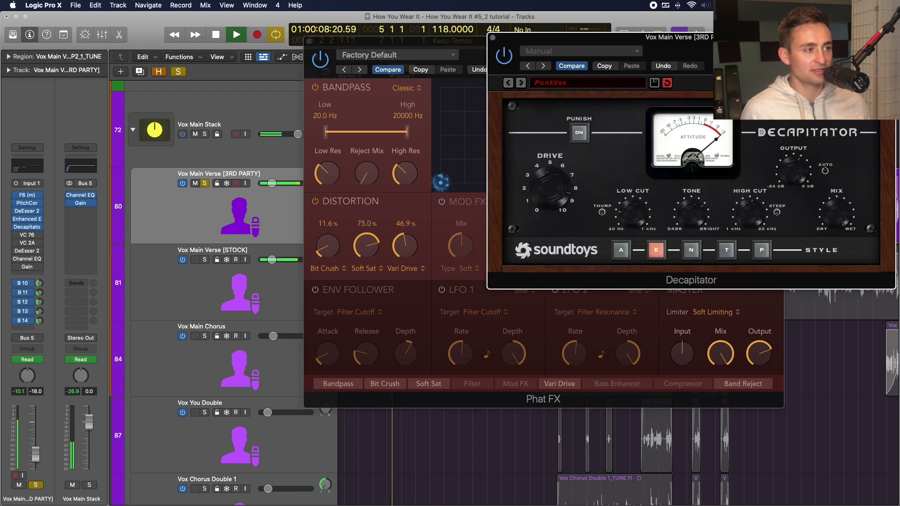
key(space)
alt+click(204, 260)
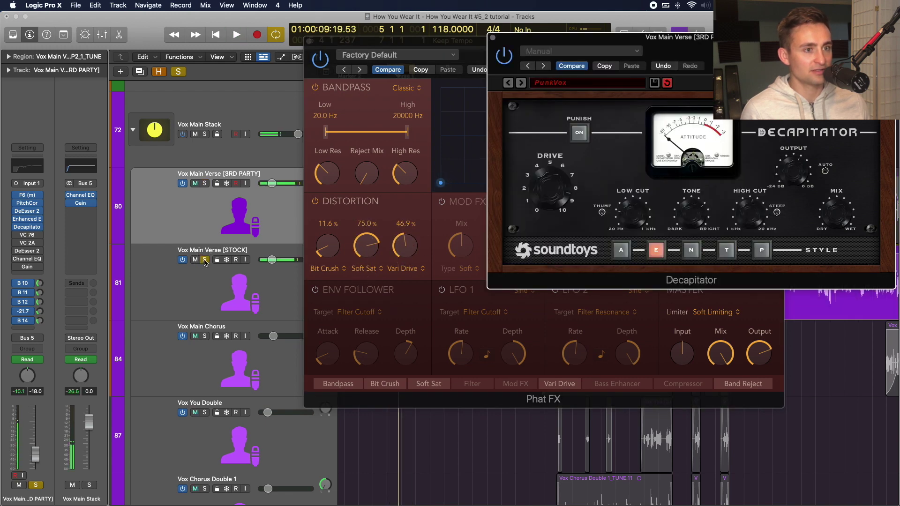
key(space)
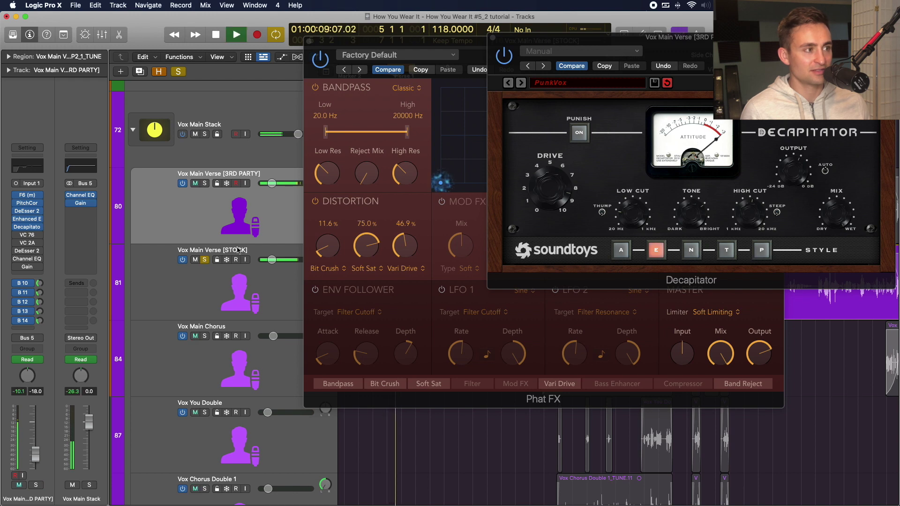
key(space)
click(369, 243)
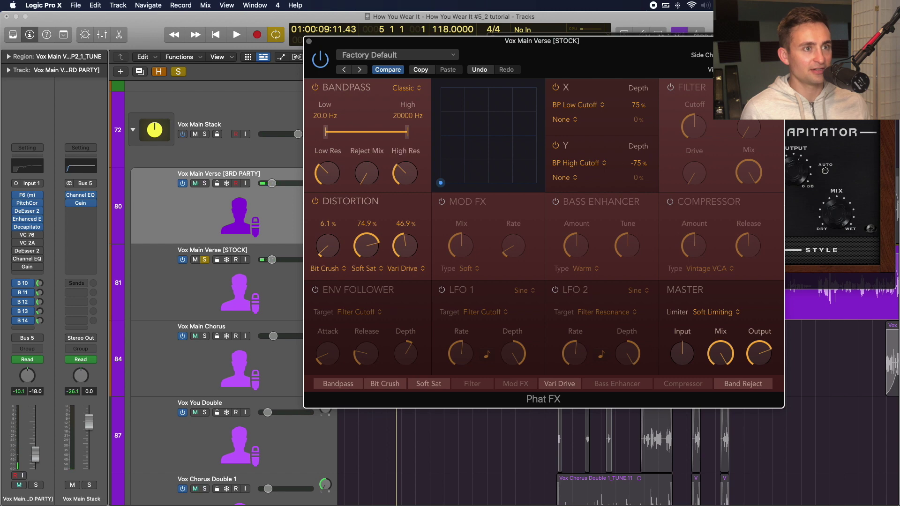
click(796, 211)
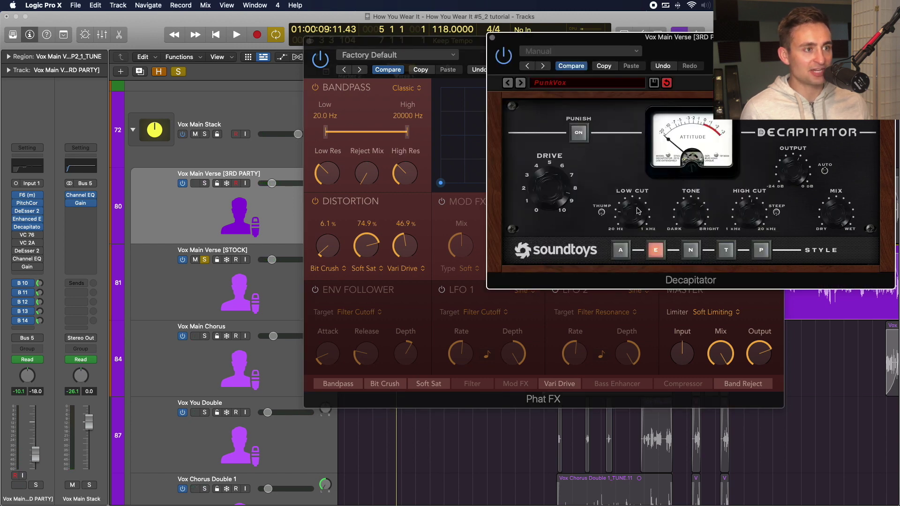
- Raise the Phat FX bandpass low cutoff to about 274 Hz and drop the high cutoff to 10966 Hz, then audition
mouse_move(383, 176)
drag(325, 133, 342, 132)
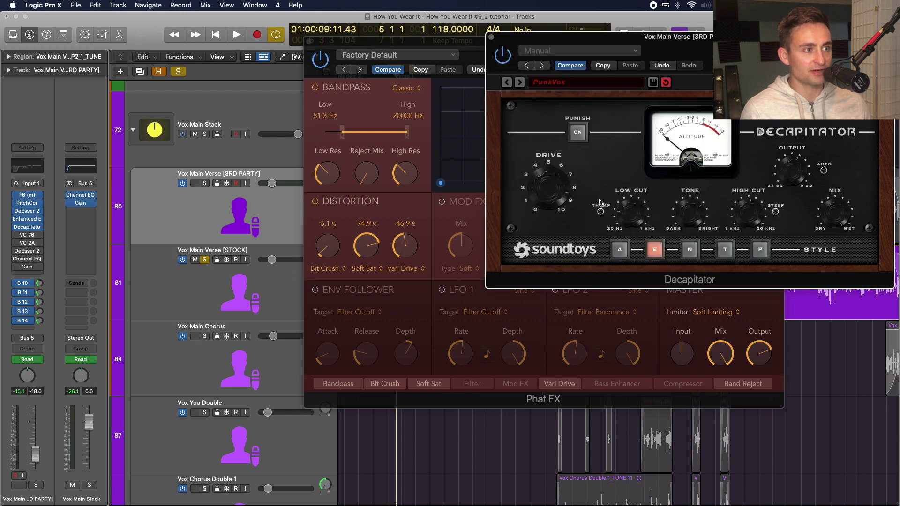
drag(342, 133, 354, 135)
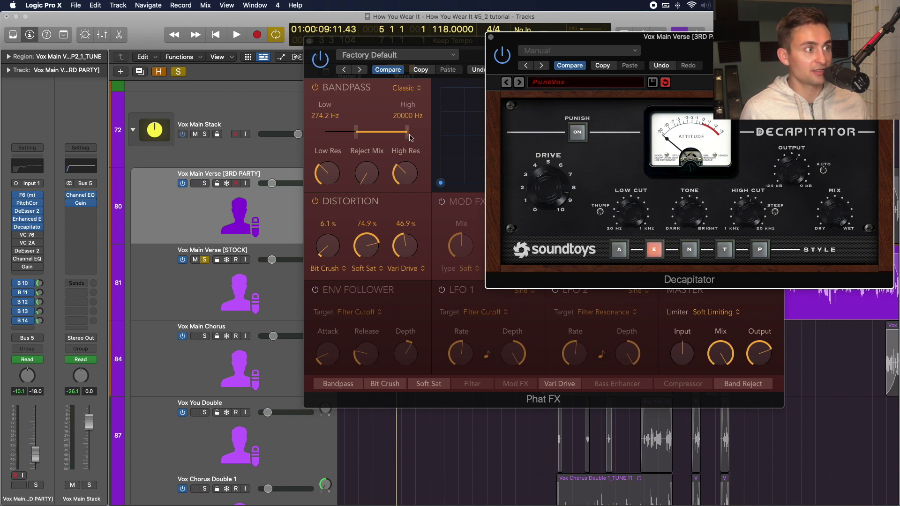
mouse_move(409, 136)
mouse_down()
mouse_move(388, 134)
mouse_move(400, 134)
mouse_up()
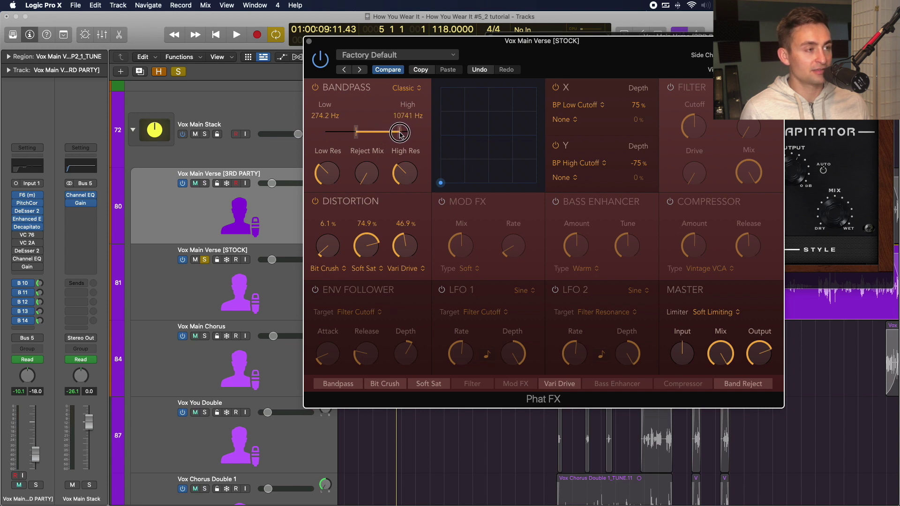
key(space)
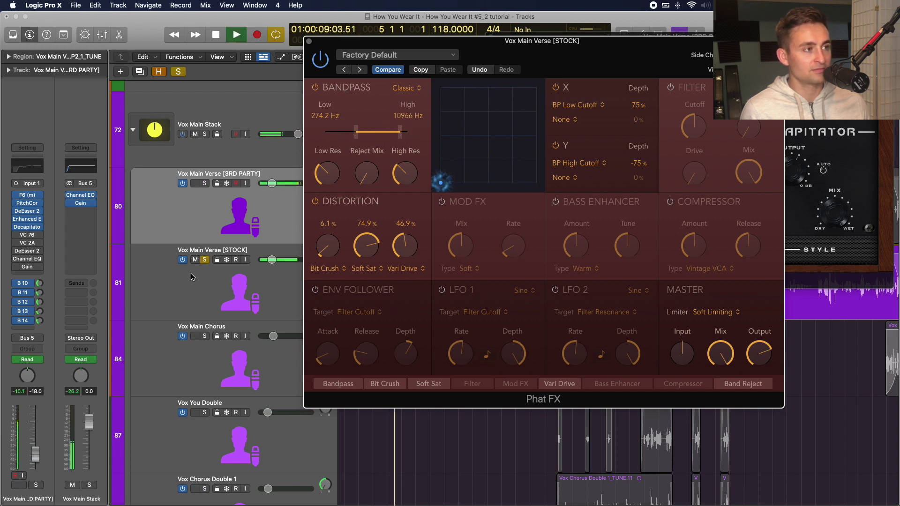
key(space)
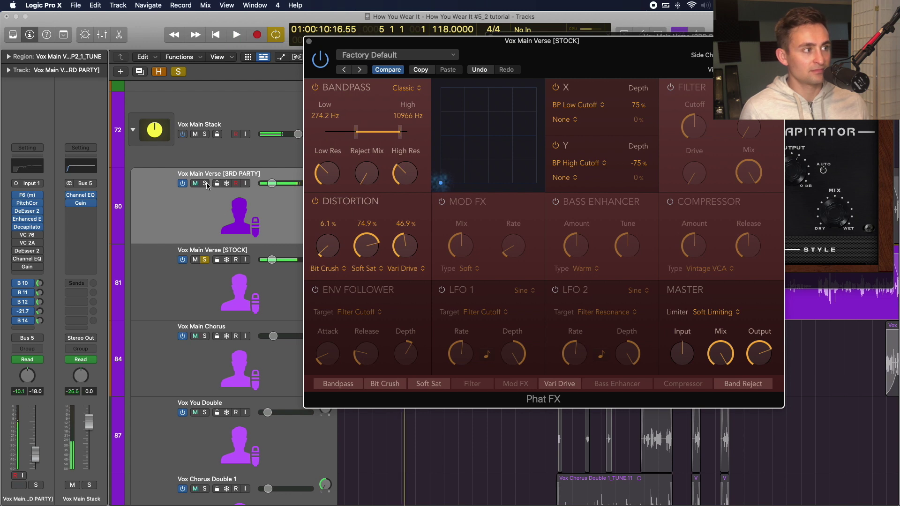
- Compare against the 3RD PARTY verse, then rework Phat FX Soft Sat toward 50% and raise Vari Drive
click(205, 183)
key(space)
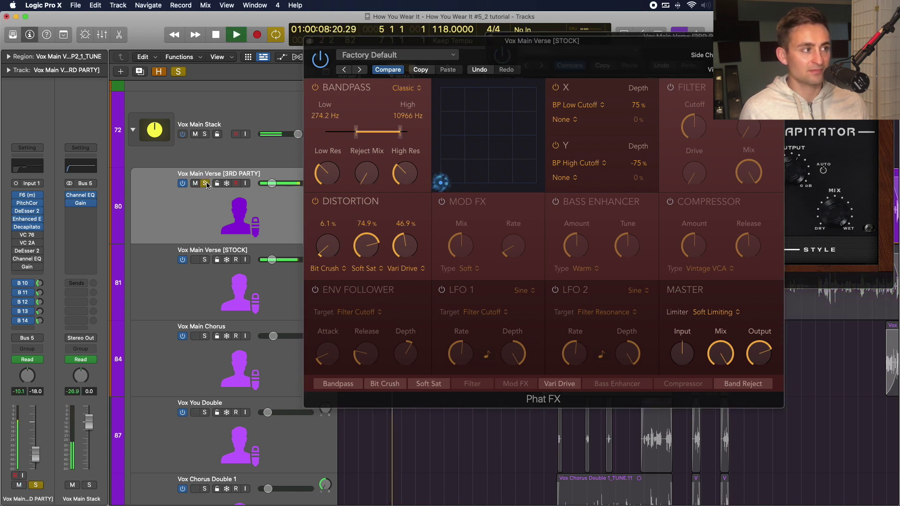
click(205, 260)
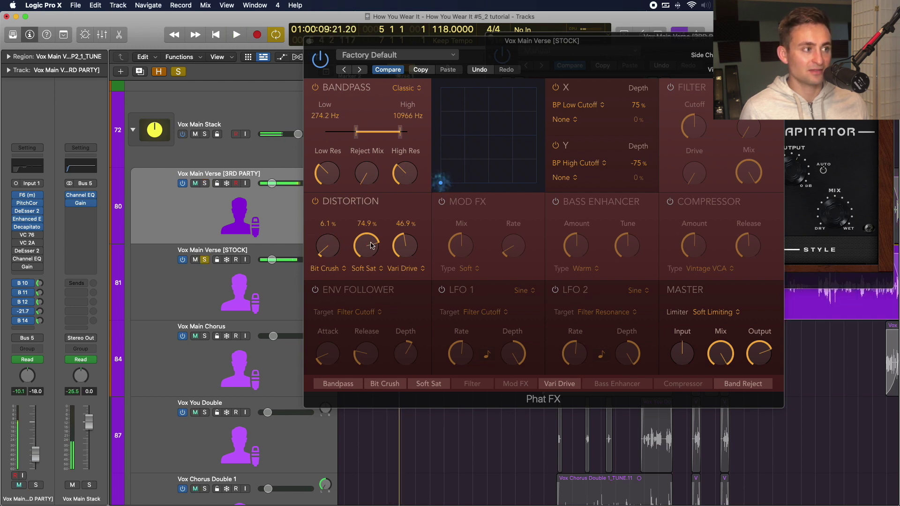
drag(371, 246, 357, 286)
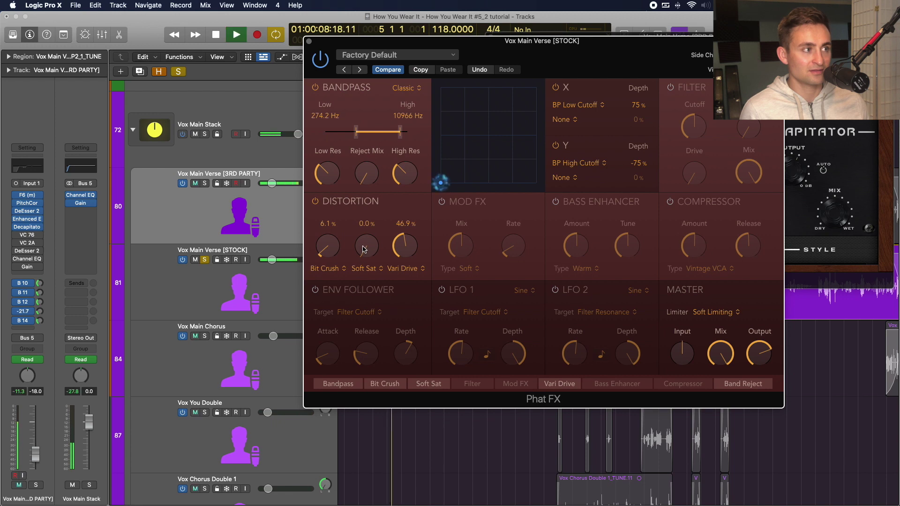
drag(370, 248, 369, 216)
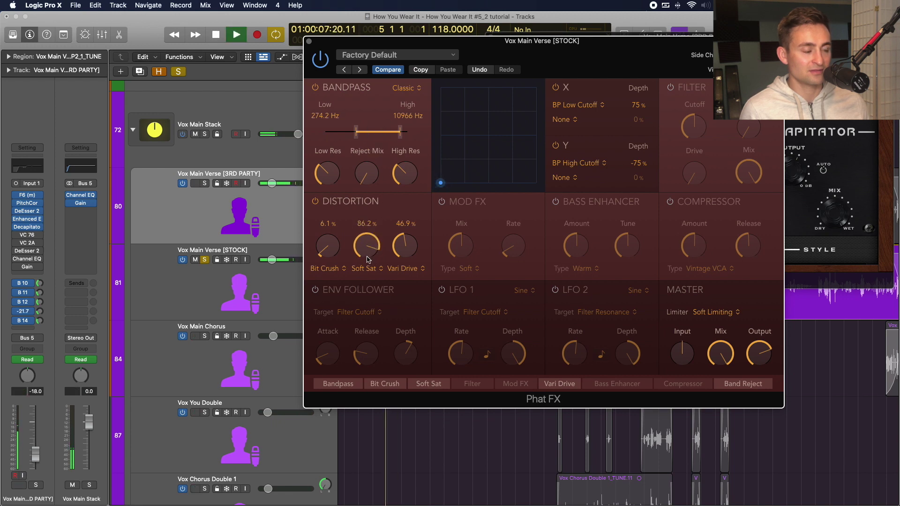
drag(366, 246, 362, 293)
drag(401, 241, 404, 267)
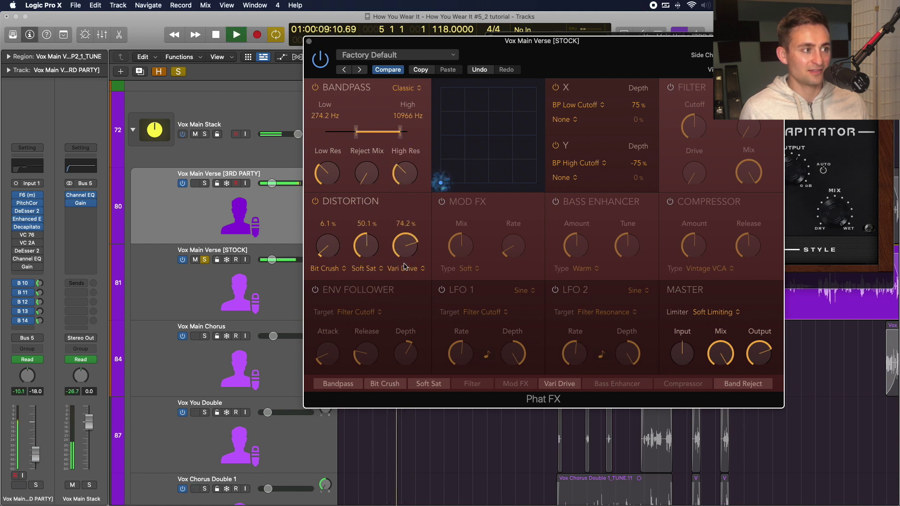
- Settle Phat FX Bit Crush at 30.9% and Vari Drive at 82.8%, then stop playback
drag(326, 253, 332, 188)
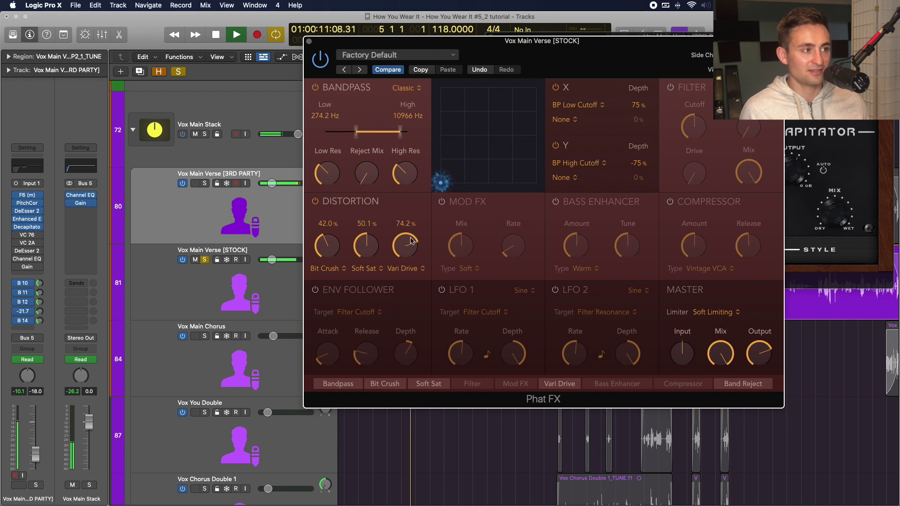
drag(405, 244, 405, 315)
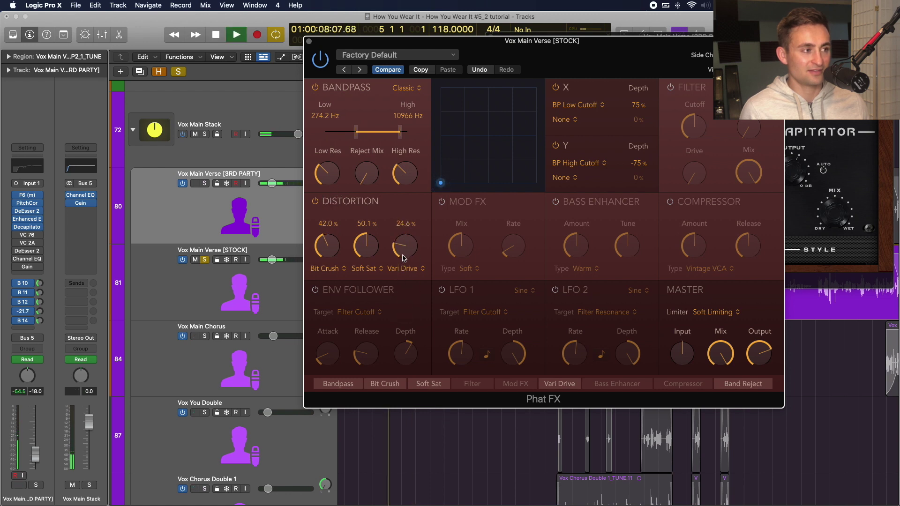
drag(403, 258, 404, 300)
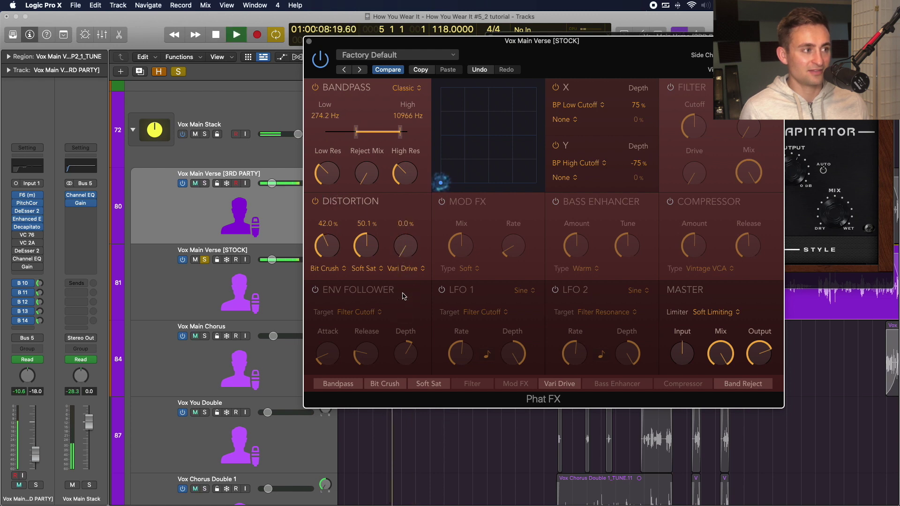
drag(323, 244, 322, 178)
drag(330, 236, 328, 277)
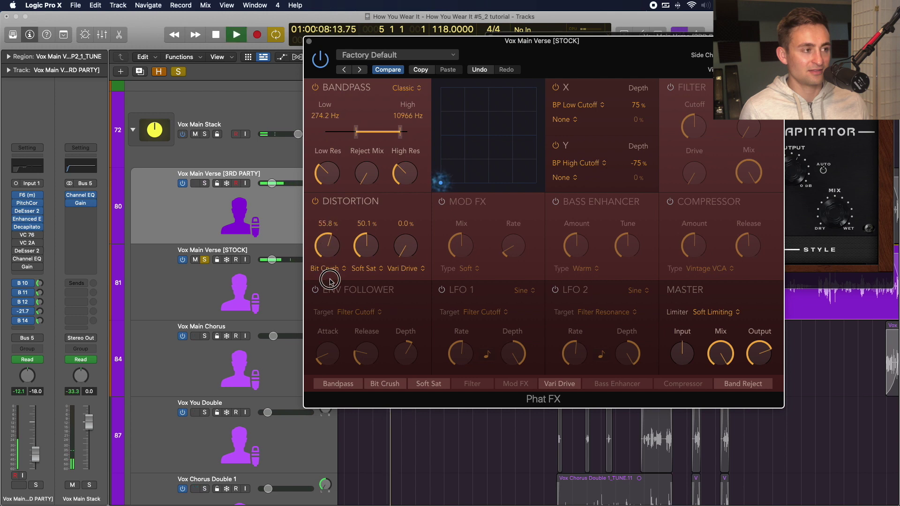
drag(405, 246, 401, 124)
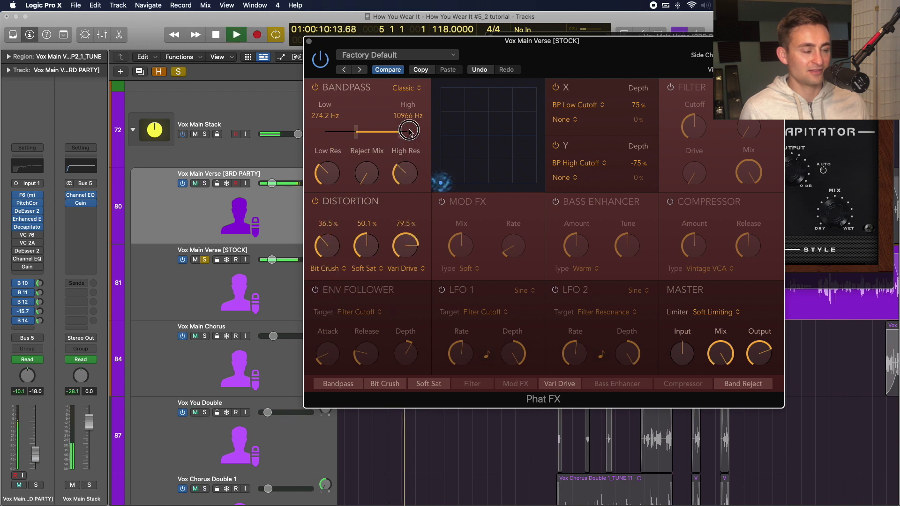
drag(327, 241, 328, 253)
key(space)
mouse_move(401, 171)
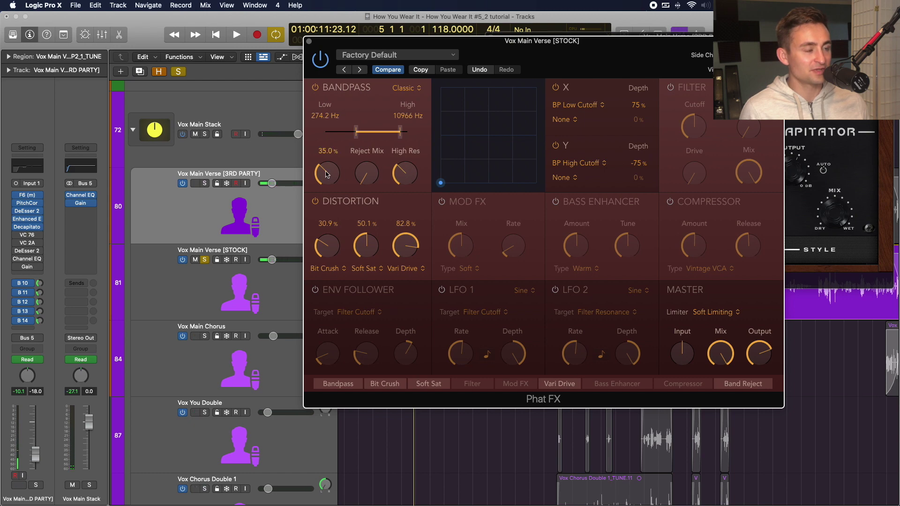
- Play the soloed 3RD PARTY verse with Decapitator in front, then clear both verse solos
click(825, 211)
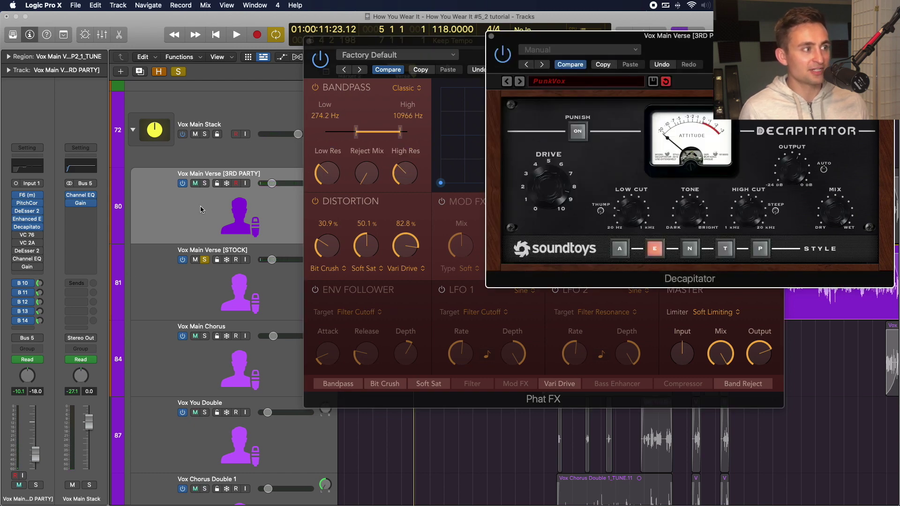
click(209, 183)
key(space)
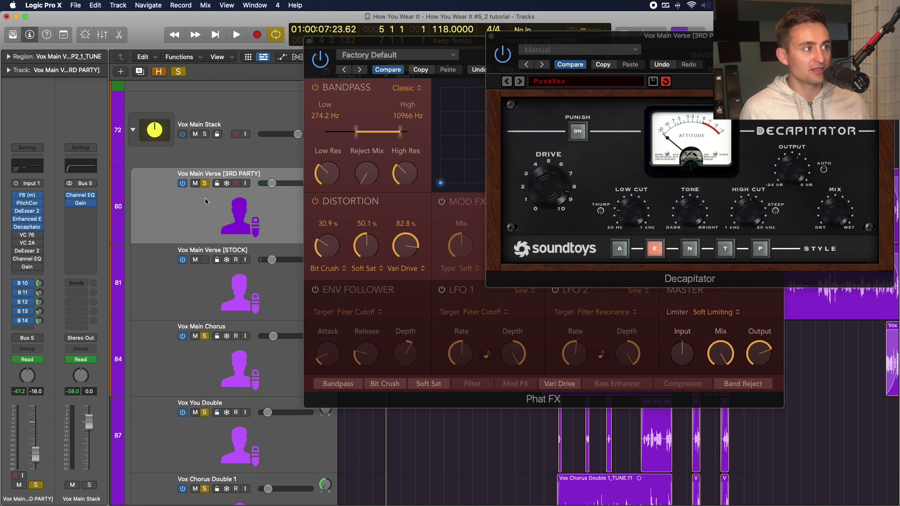
click(205, 183)
click(204, 259)
key(space)
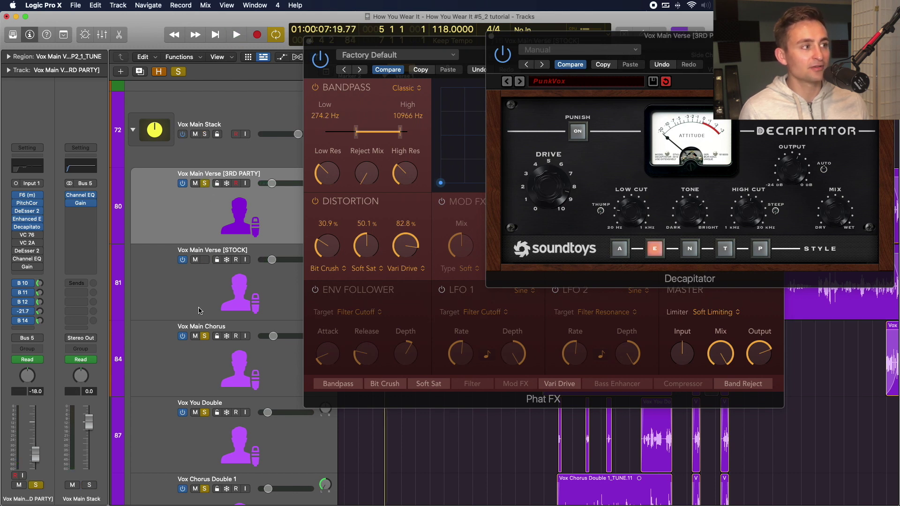
- Replay the third-party vocal, then solo the STOCK verse and bring its Phat FX forward
click(176, 72)
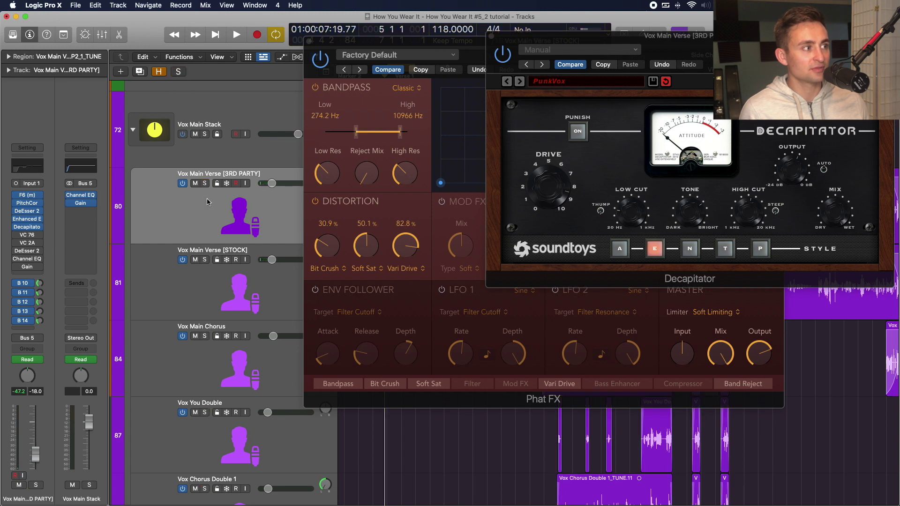
key(space)
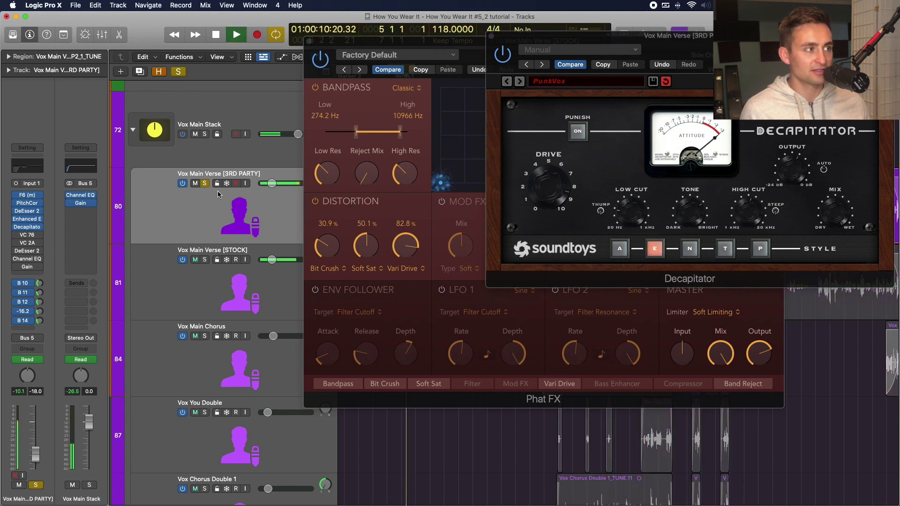
click(204, 183)
key(space)
click(204, 259)
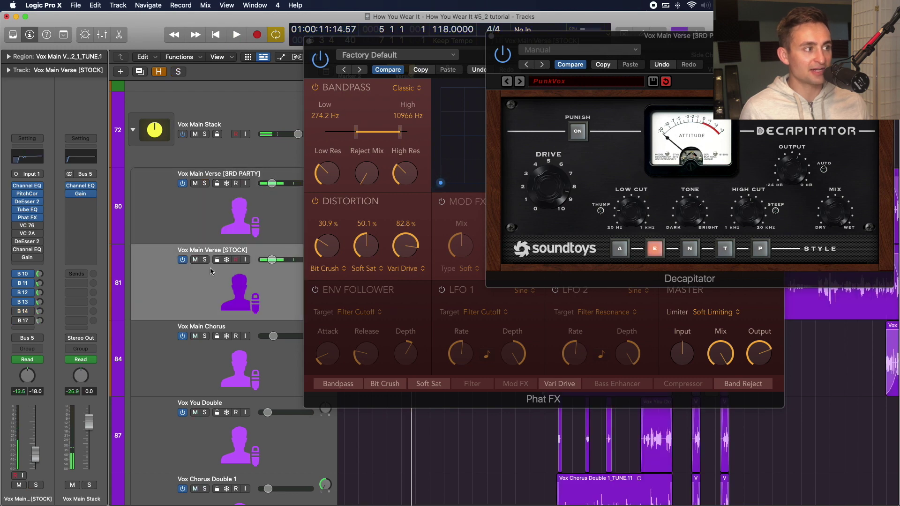
click(435, 42)
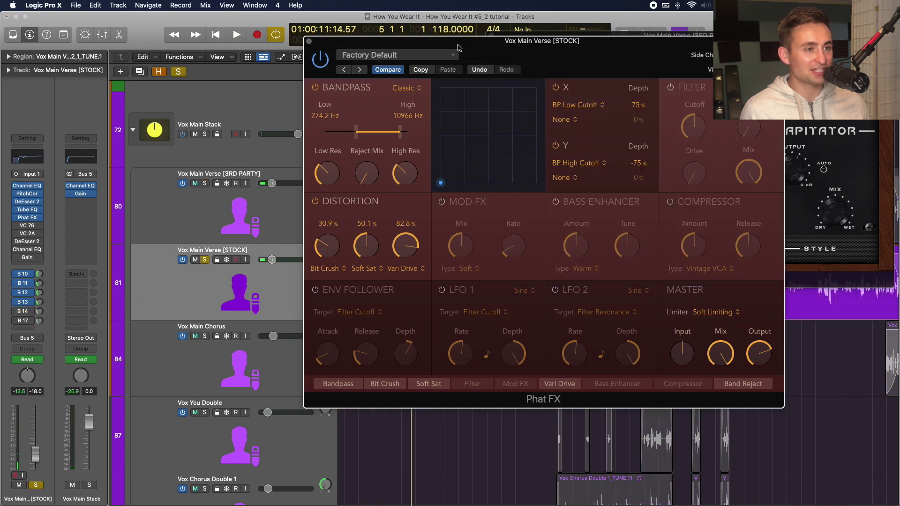
- Raise Phat FX bandpass Low Res and Reject Mix, and set High Res to 89.0% while auditioning
key(space)
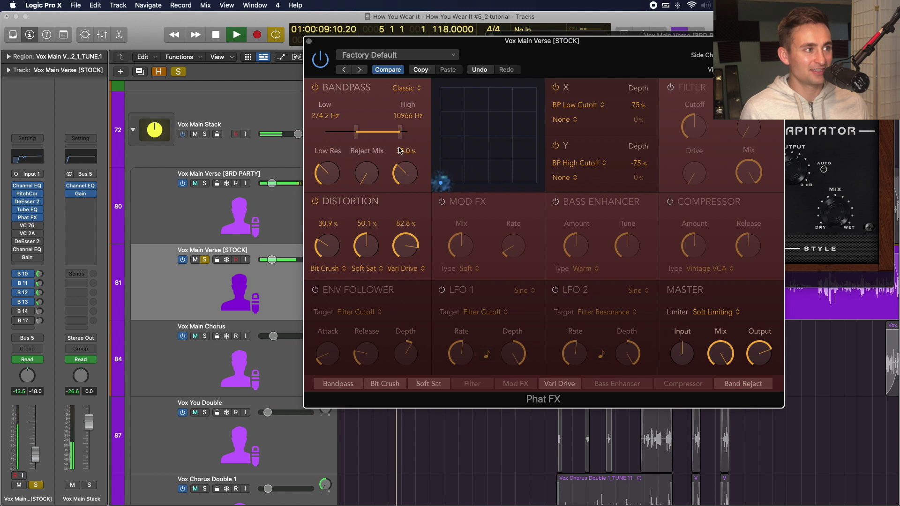
key(space)
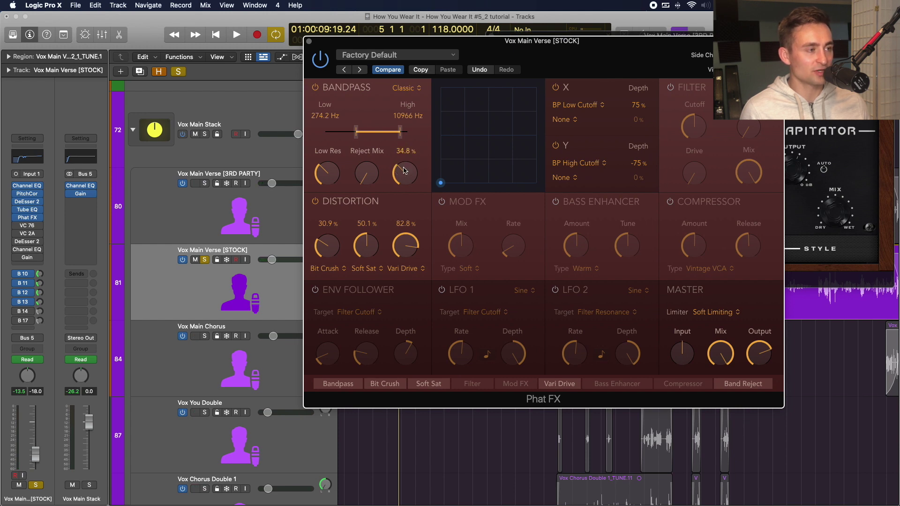
key(space)
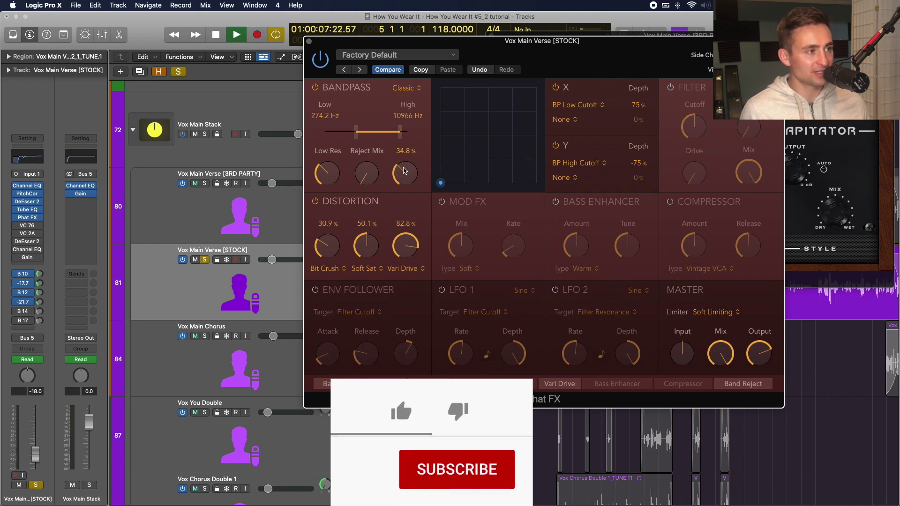
drag(403, 171, 399, 119)
click(329, 174)
key(space)
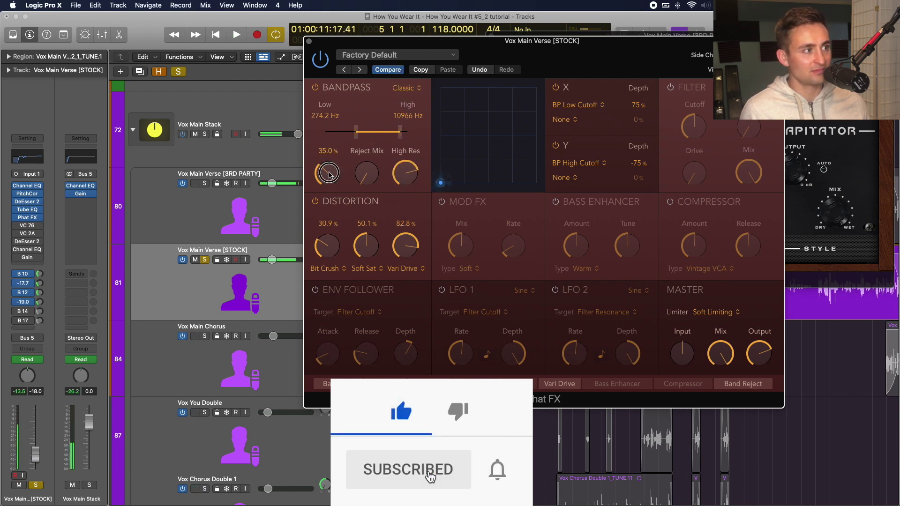
drag(329, 172, 333, 312)
key(space)
drag(366, 174, 342, 180)
key(space)
key(space)
drag(405, 172, 390, 7)
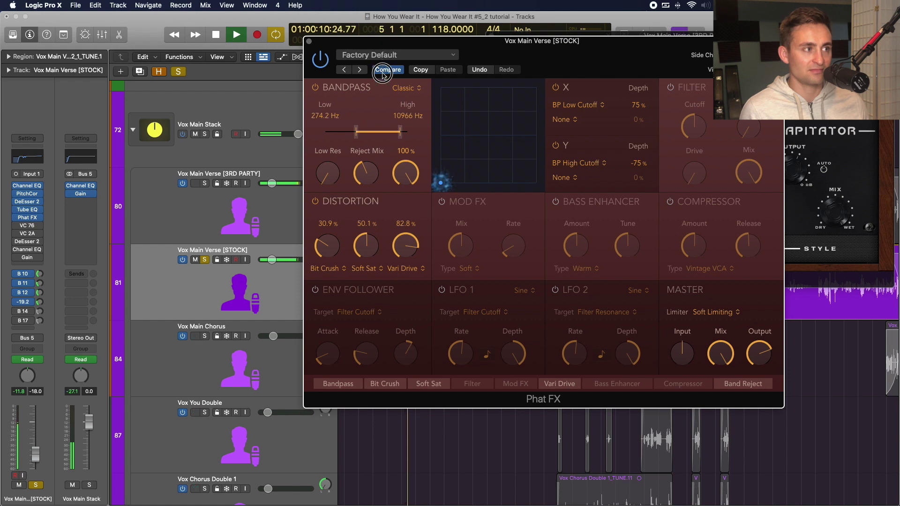
drag(398, 162, 401, 178)
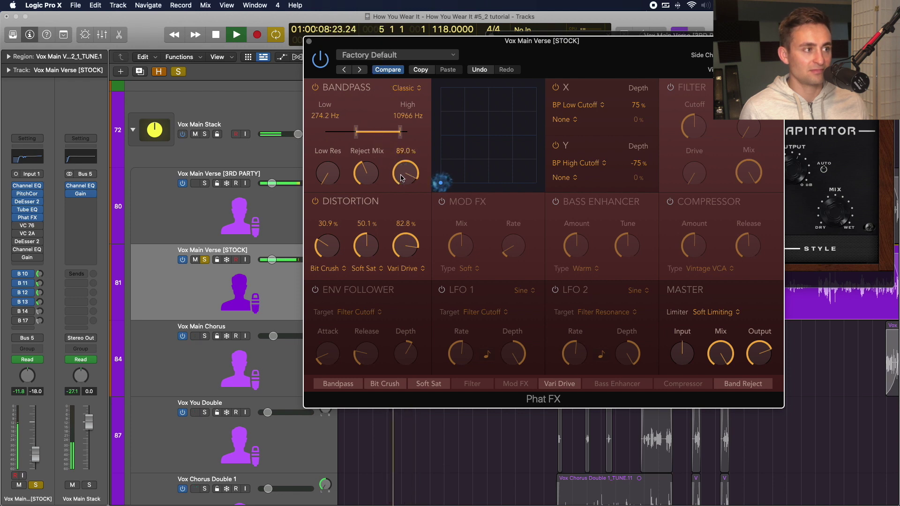
- Lower Soft Sat distortion to 34.0%, then solo the 3RD PARTY verse vocal
key(space)
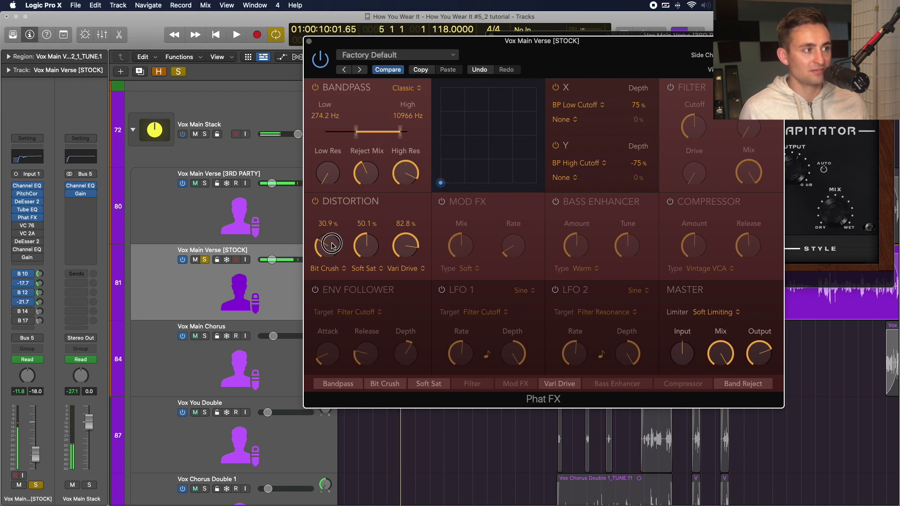
drag(369, 249, 366, 246)
key(space)
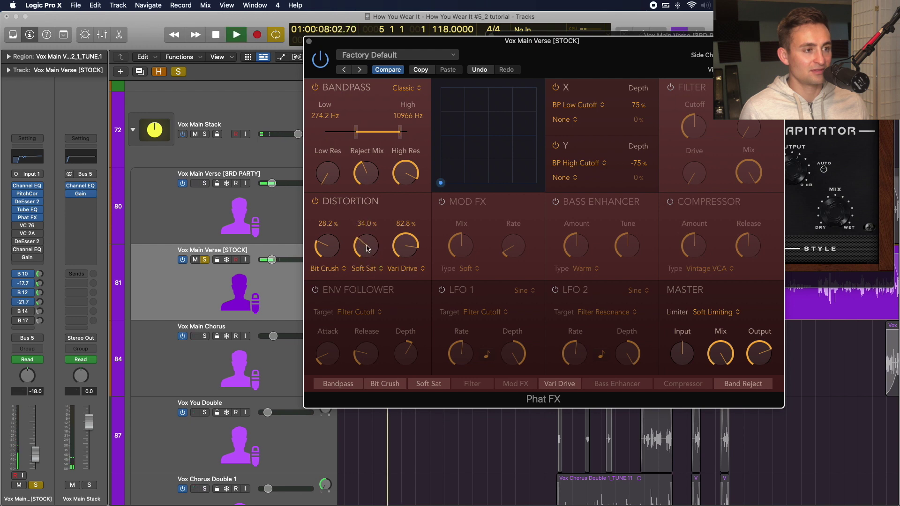
key(space)
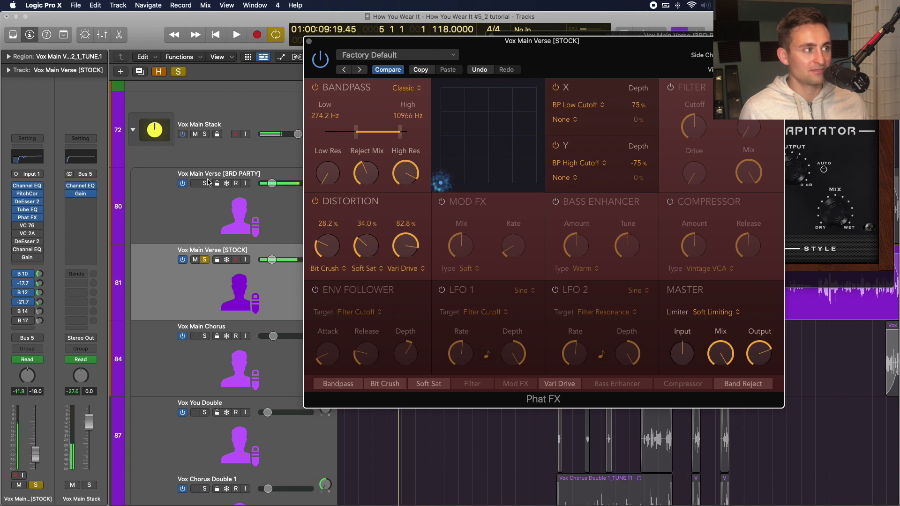
click(205, 183)
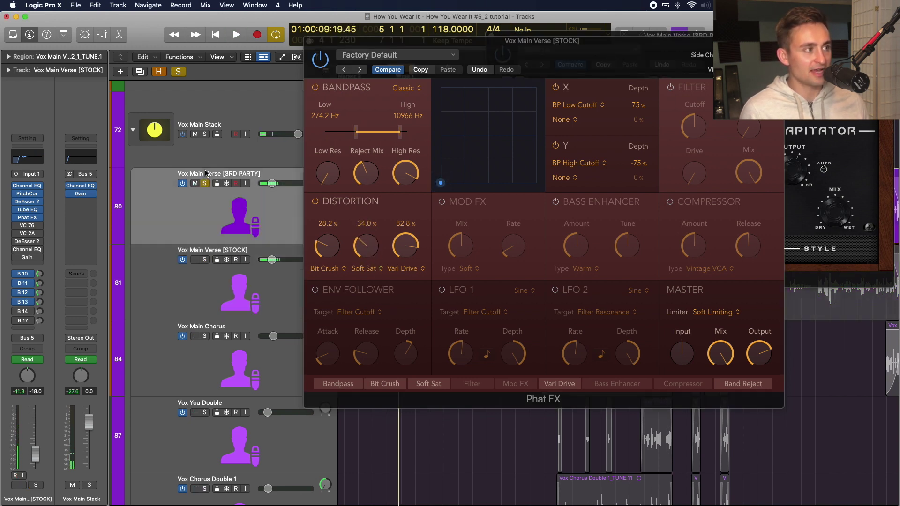
- Play the 3RD PARTY verse vocal and bring up its Decapitator plugin
click(204, 187)
key(space)
click(27, 227)
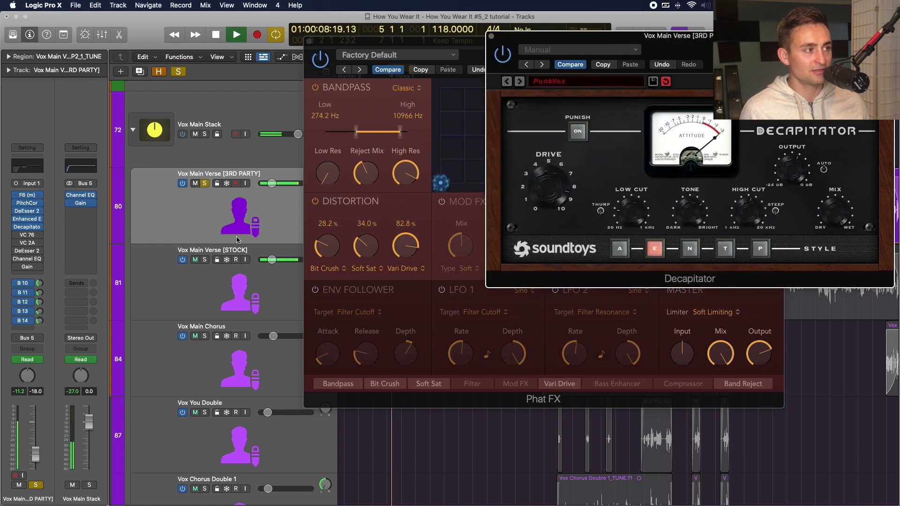
key(space)
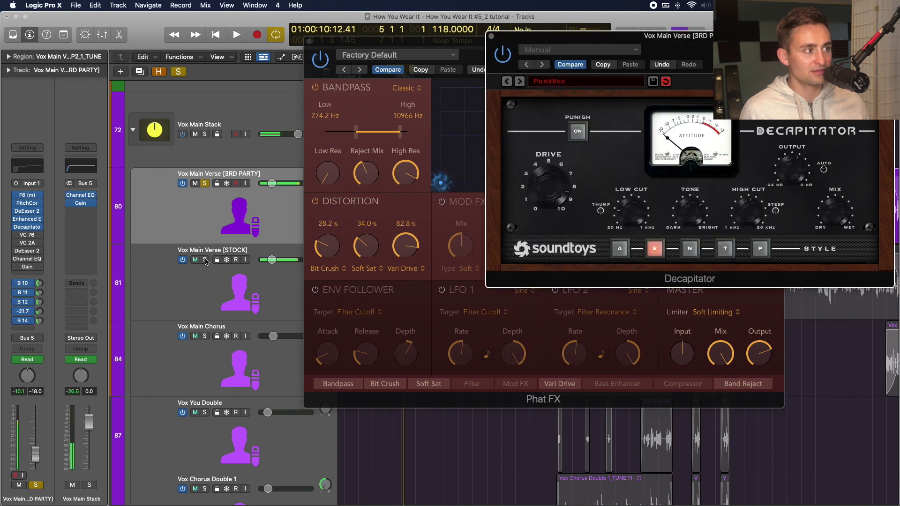
- Solo the STOCK verse vocal again and bring its Phat FX window to the front
click(205, 263)
click(196, 277)
key(space)
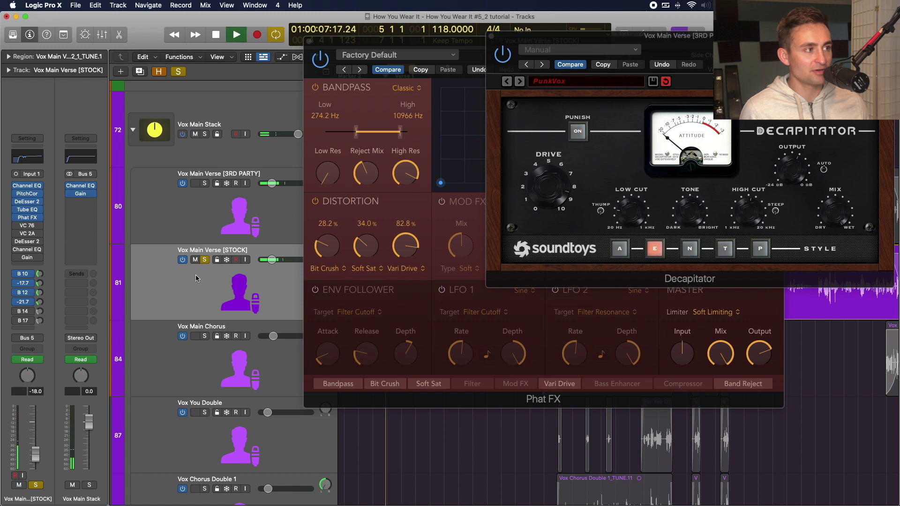
key(space)
key(space)
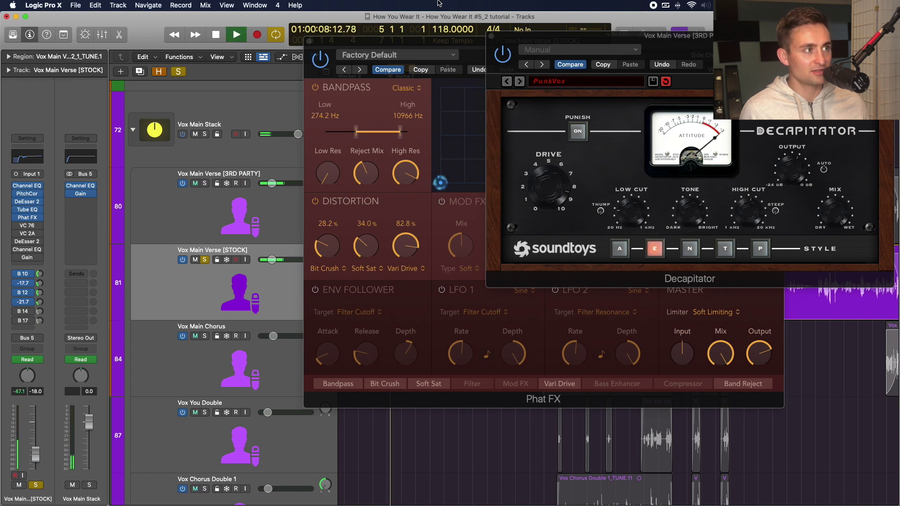
click(427, 47)
key(space)
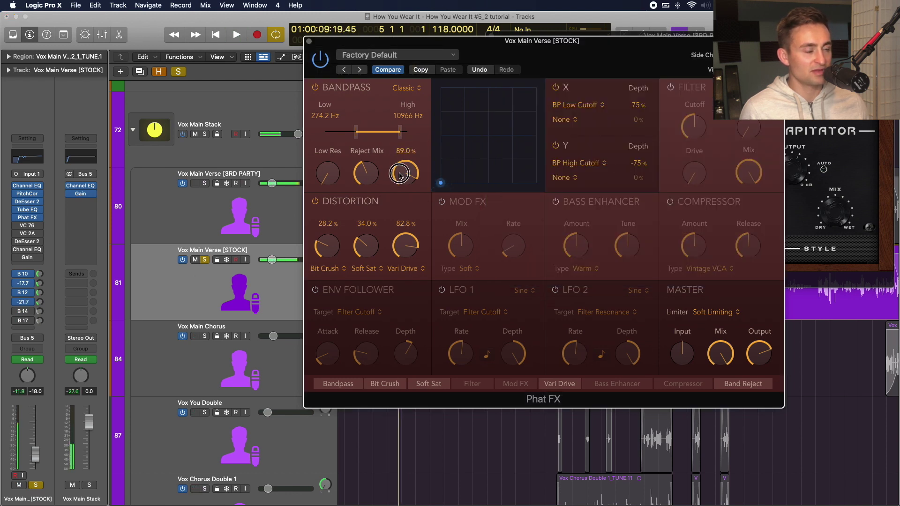
- Adjust High Res, set Reject Mix to 18.4%, and A/B against the 3RD PARTY vocal
drag(400, 175, 401, 207)
key(space)
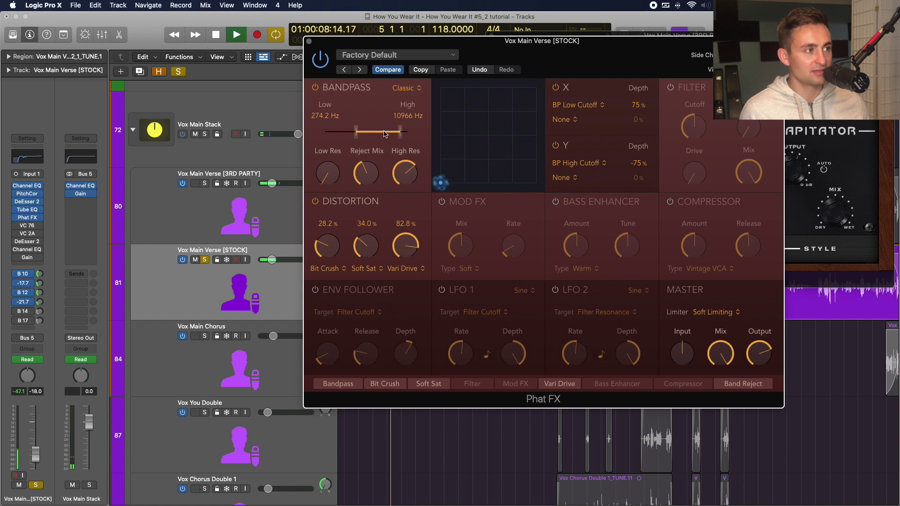
drag(358, 170, 362, 60)
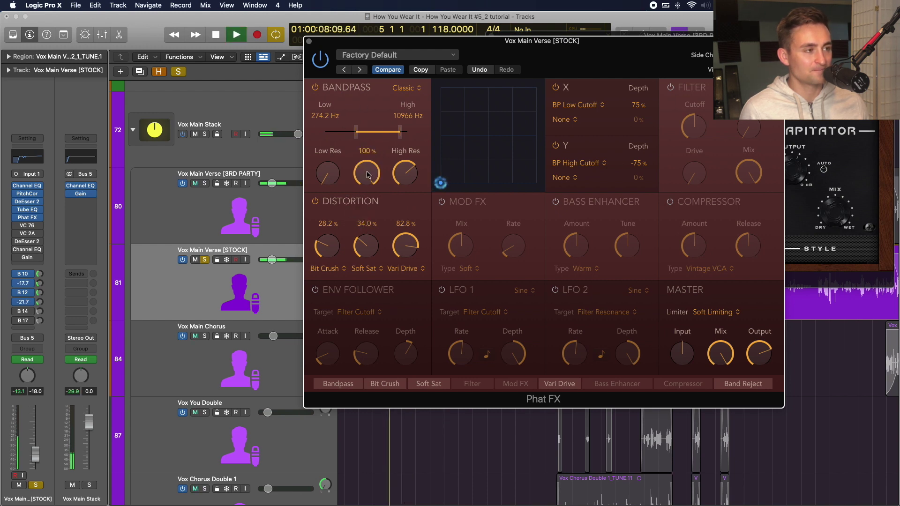
drag(367, 175, 365, 289)
key(space)
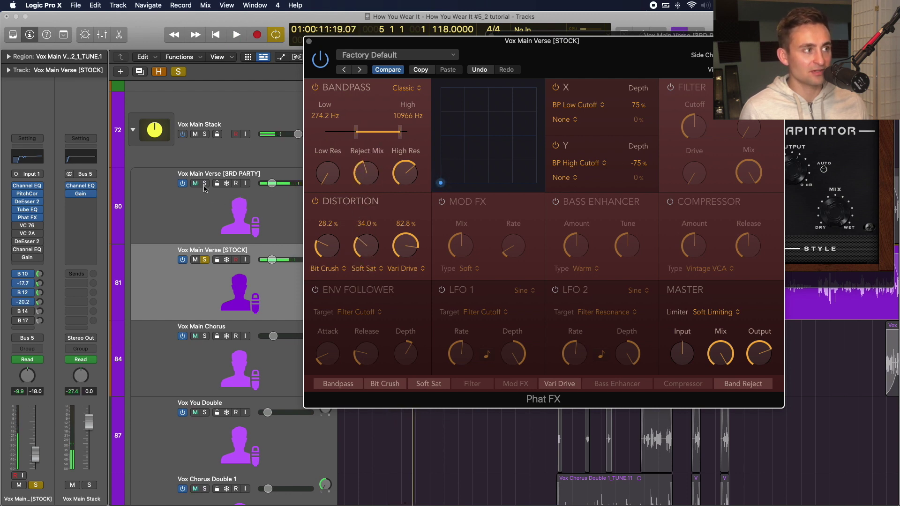
click(205, 183)
click(204, 260)
key(space)
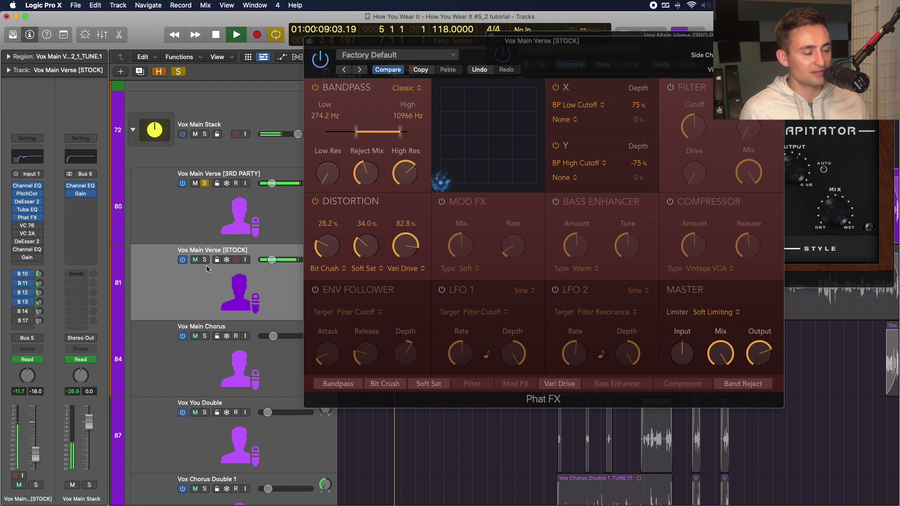
alt+click(204, 260)
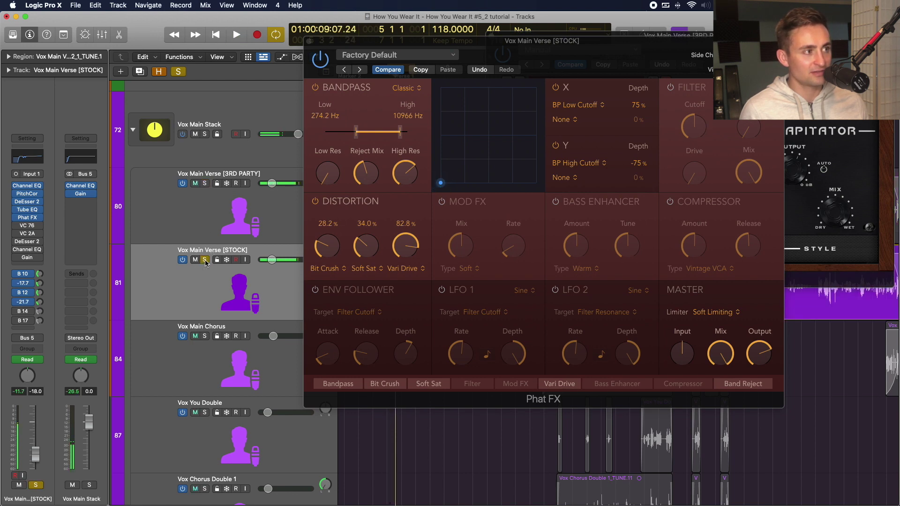
key(space)
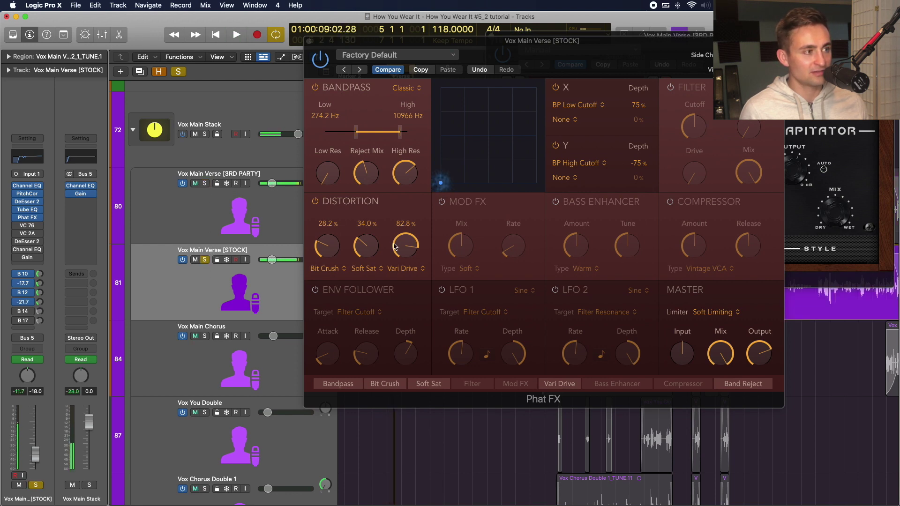
- Lower Bit Crush to 14.8%, Soft Sat to 27.1%, Vari Drive to 72.5%, and High Res to 50.5%
drag(324, 240, 330, 264)
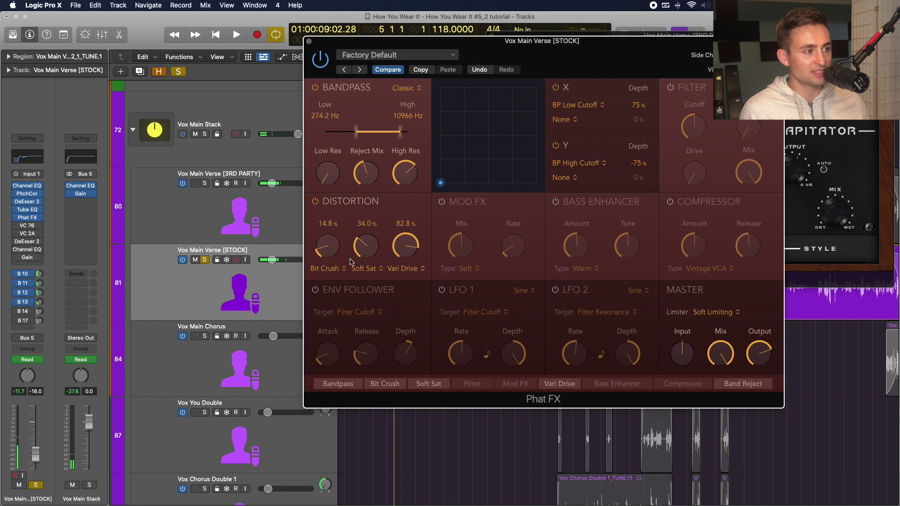
drag(401, 249, 373, 259)
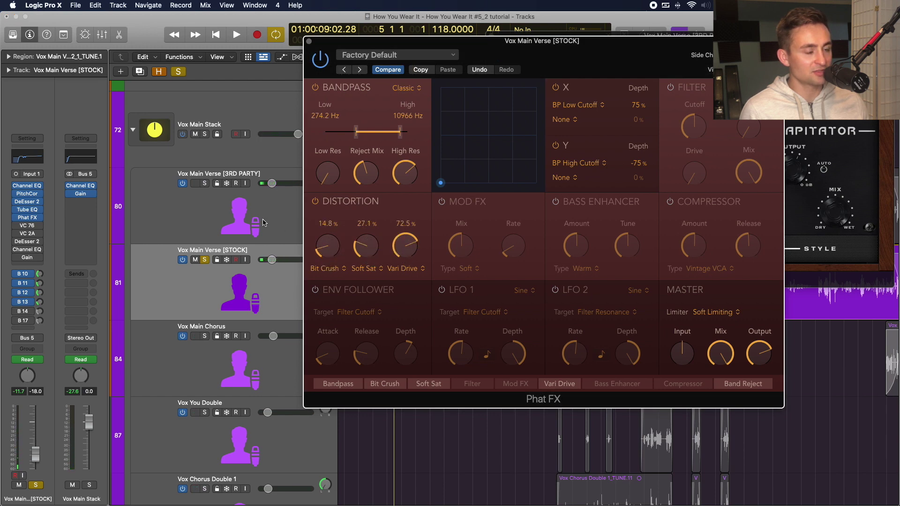
key(space)
mouse_move(384, 175)
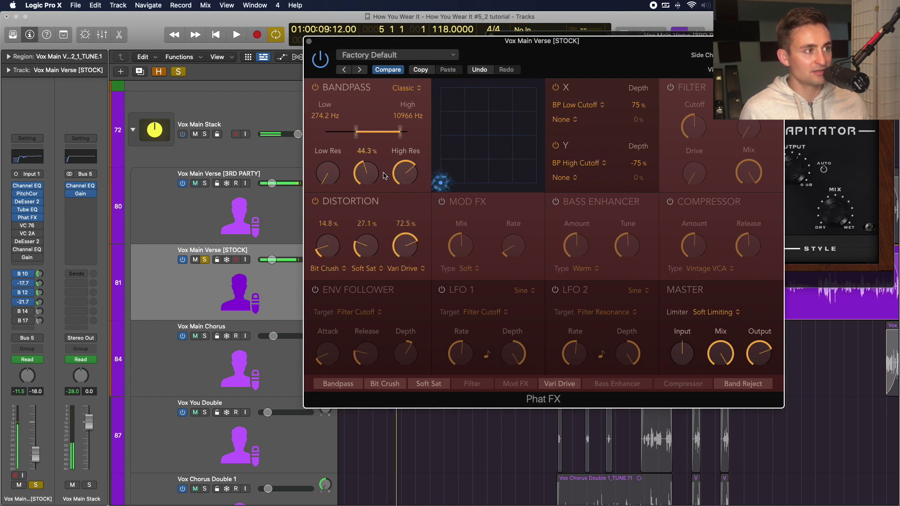
drag(402, 174, 400, 184)
key(space)
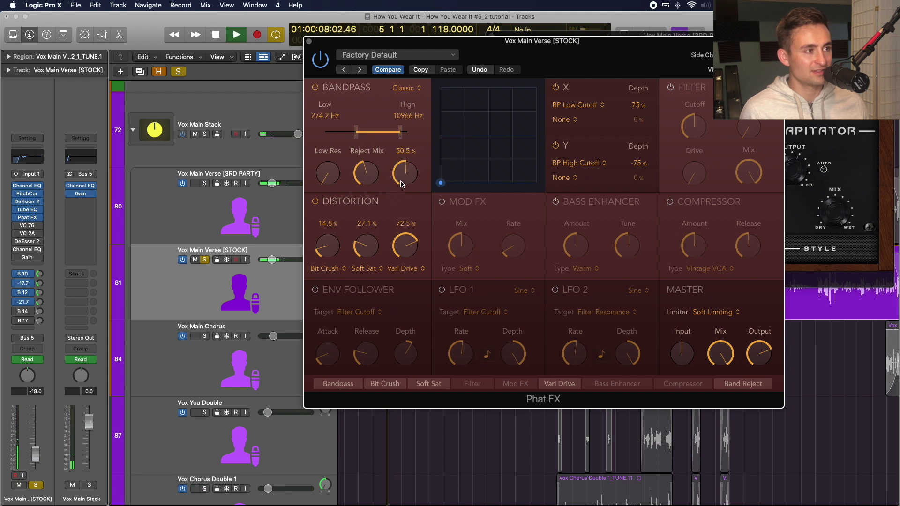
key(space)
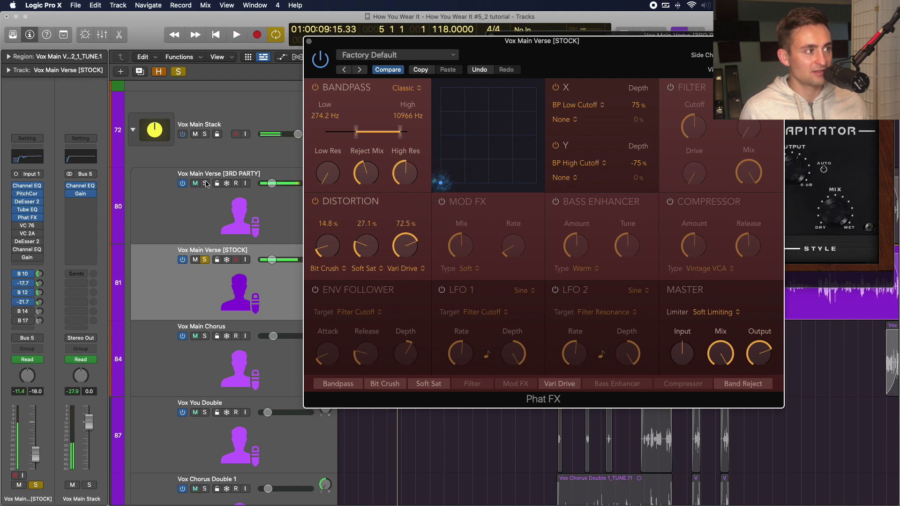
alt+click(206, 184)
key(space)
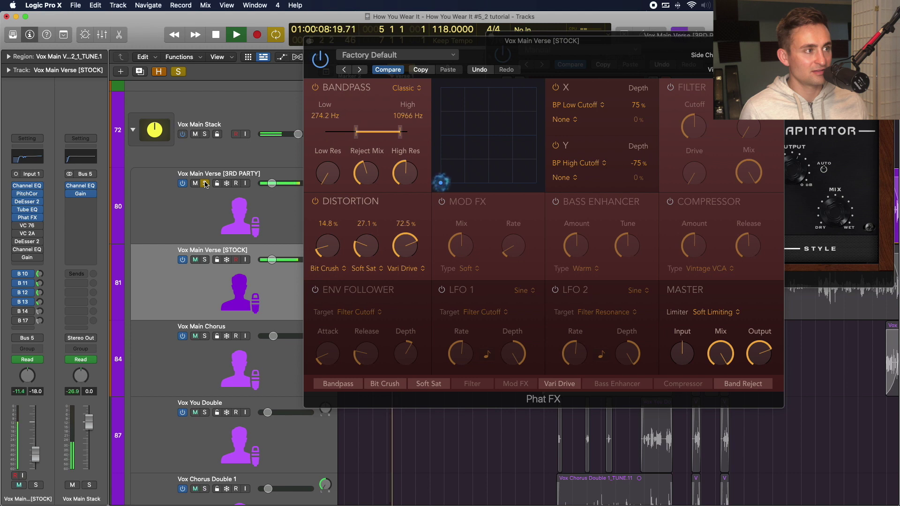
key(space)
click(370, 175)
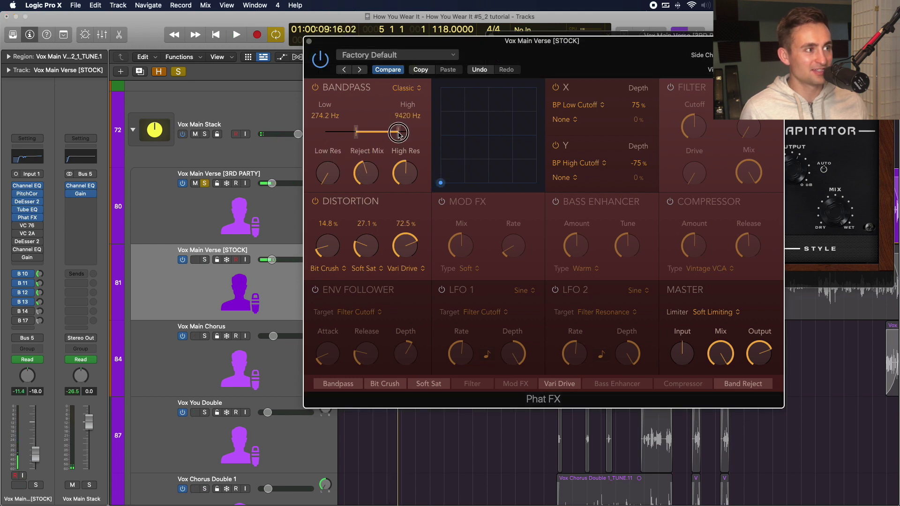
- Clear all solos and A/B the STOCK and 3RD PARTY verse vocals
click(407, 89)
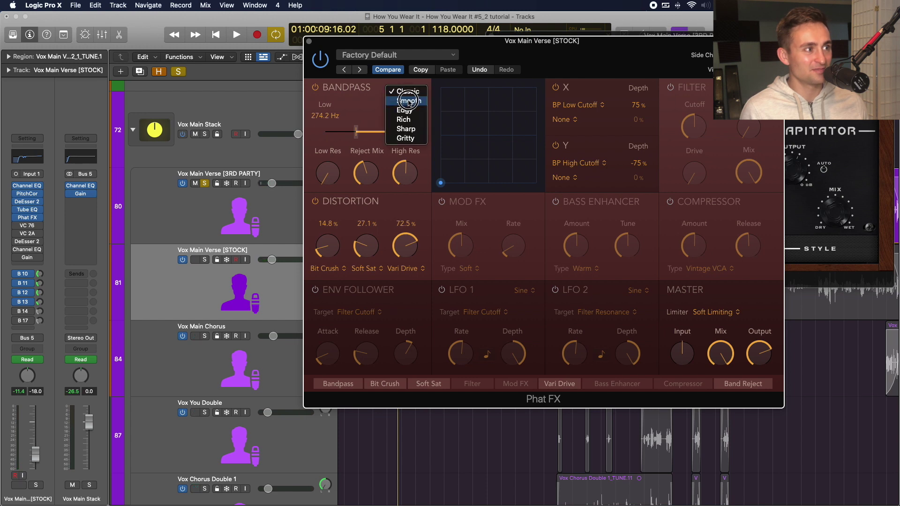
click(408, 101)
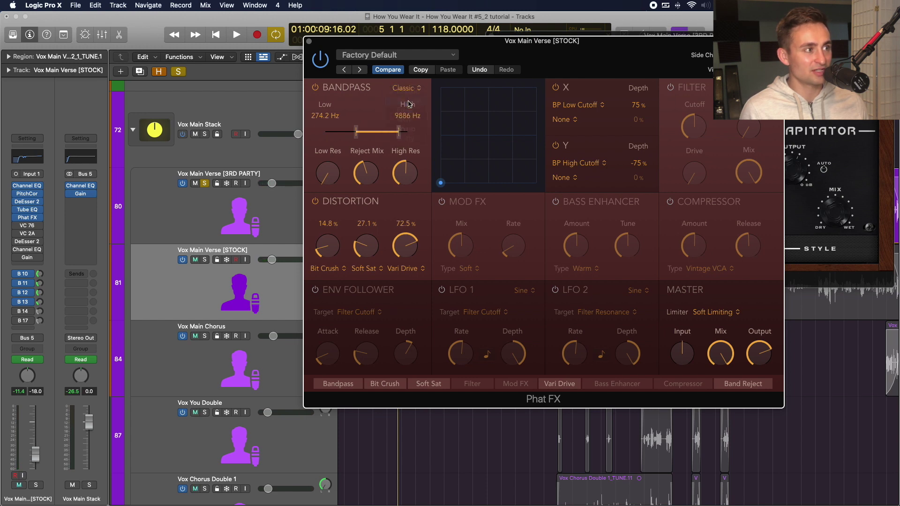
key(space)
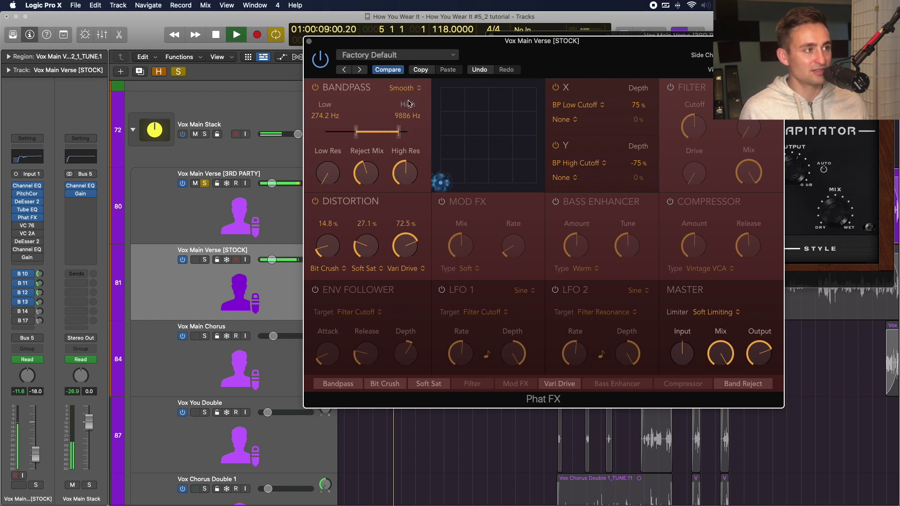
key(space)
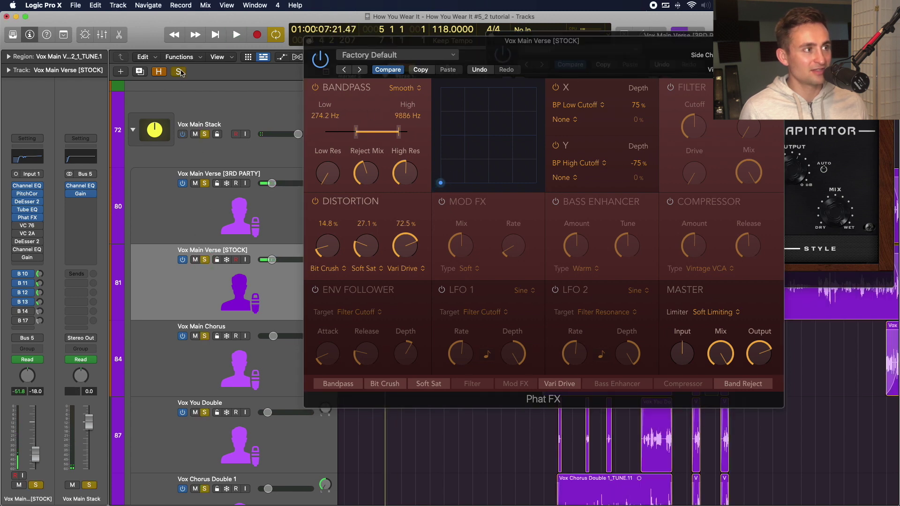
click(180, 72)
click(205, 260)
key(space)
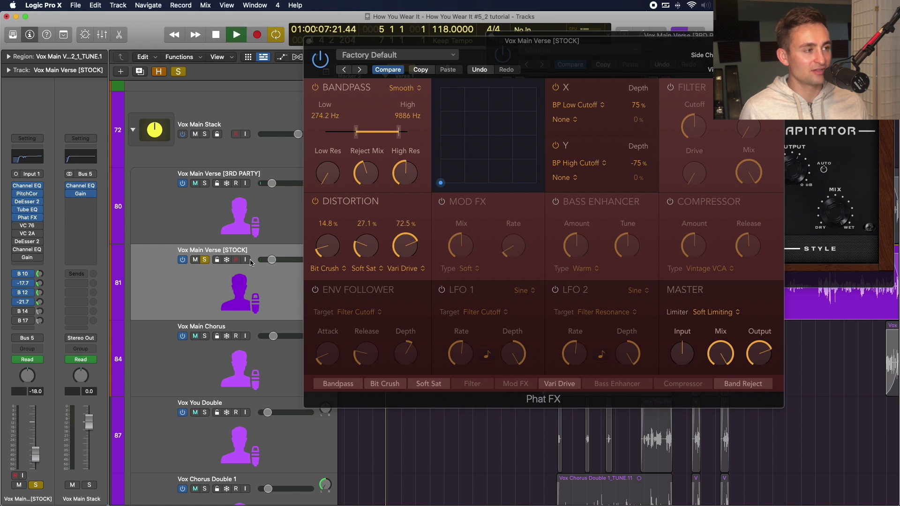
click(205, 183)
click(205, 259)
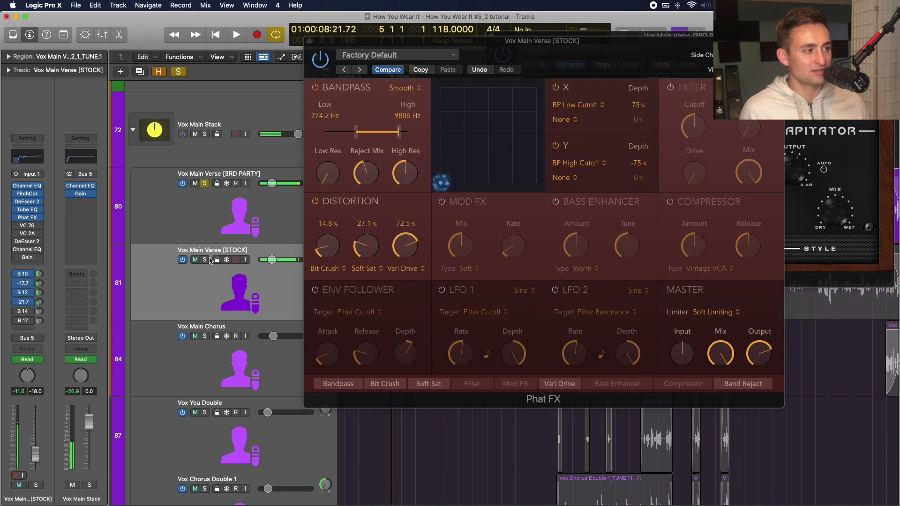
click(206, 260)
- Audition the Phat FX bandpass in Edgy and then Gritty character
click(406, 89)
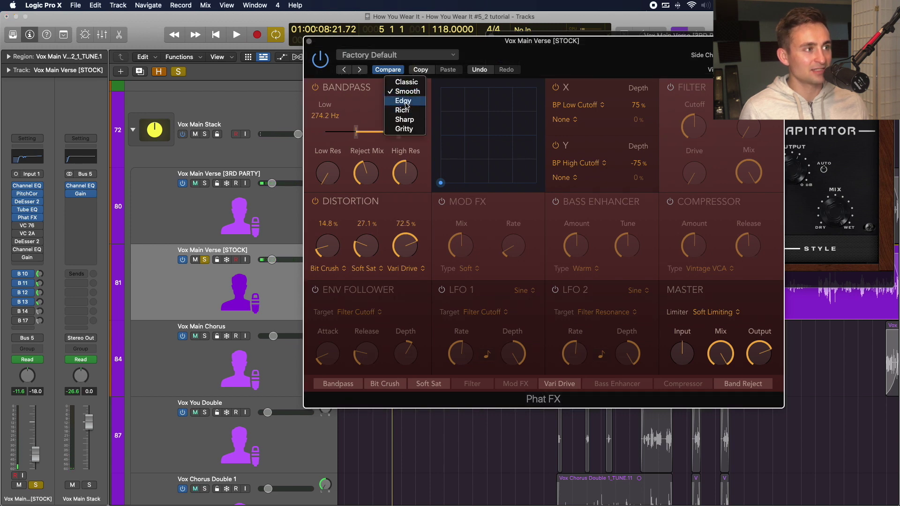
click(405, 102)
key(space)
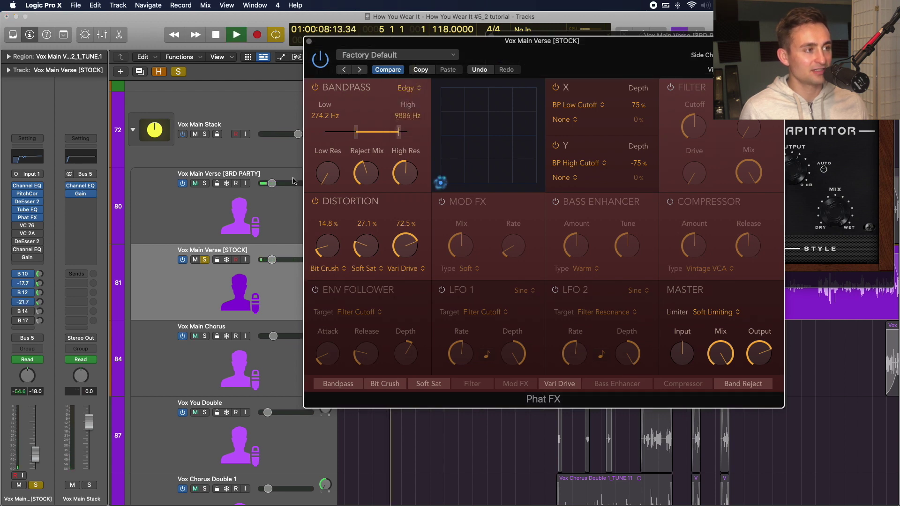
click(408, 89)
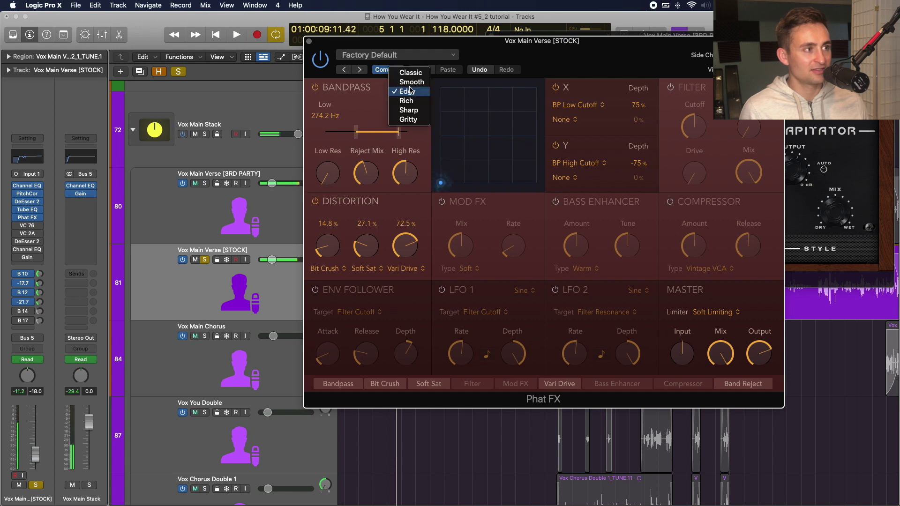
click(408, 120)
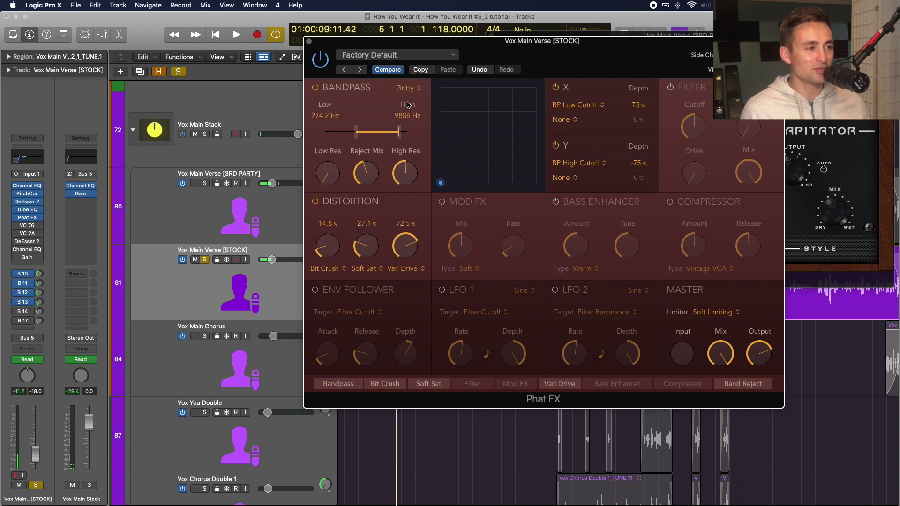
key(space)
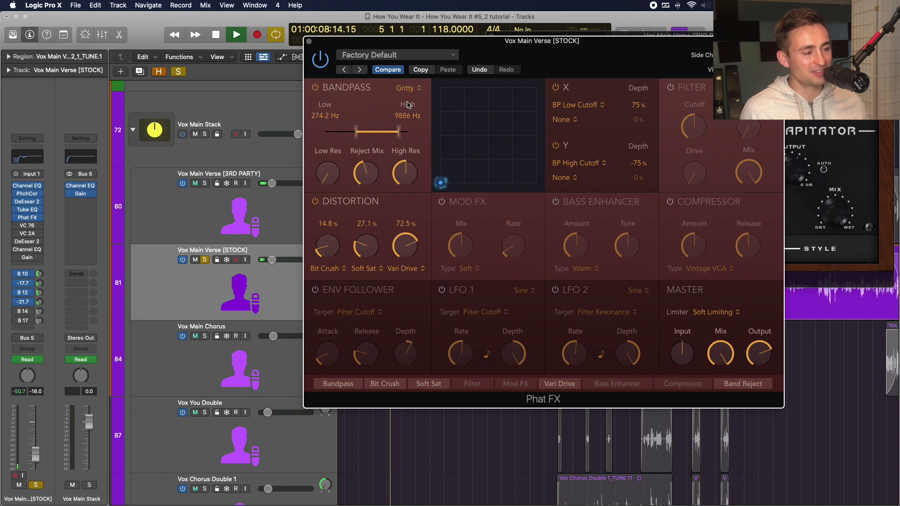
key(space)
- Audition the bandpass in Classic and then Rich character
click(407, 89)
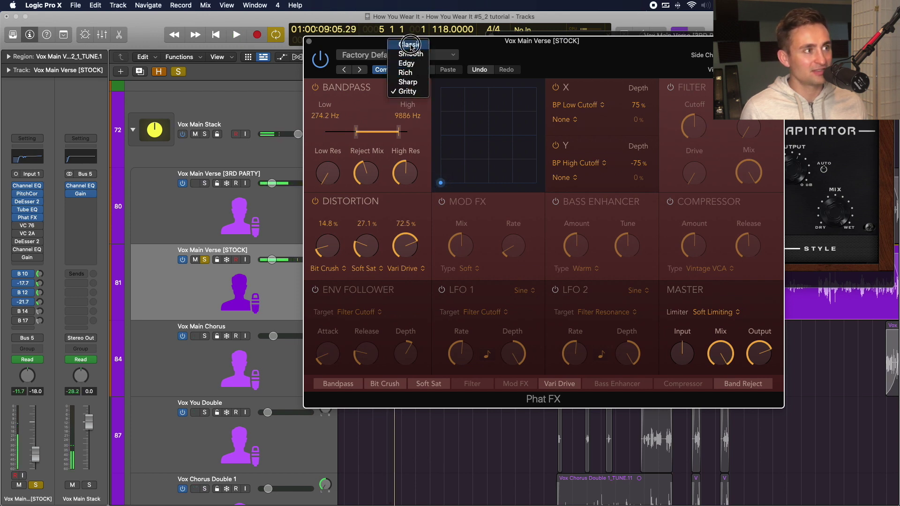
click(409, 44)
key(space)
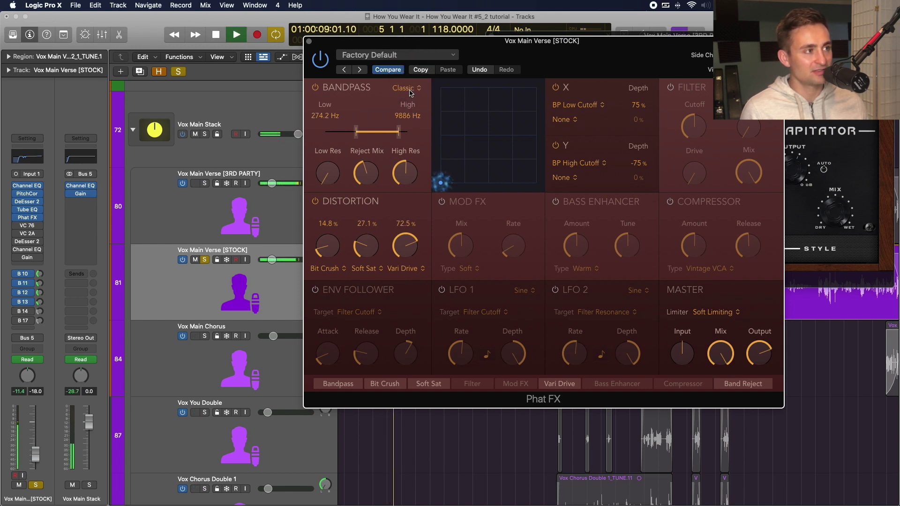
key(space)
click(409, 90)
click(409, 120)
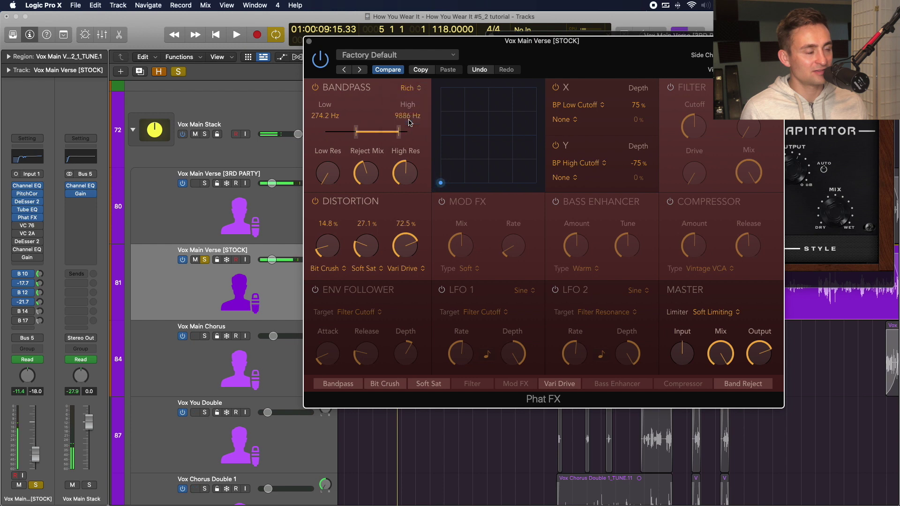
key(space)
key(space)
- Switch the bandpass to Sharp and compare it against the 3RD PARTY verse vocal
click(414, 91)
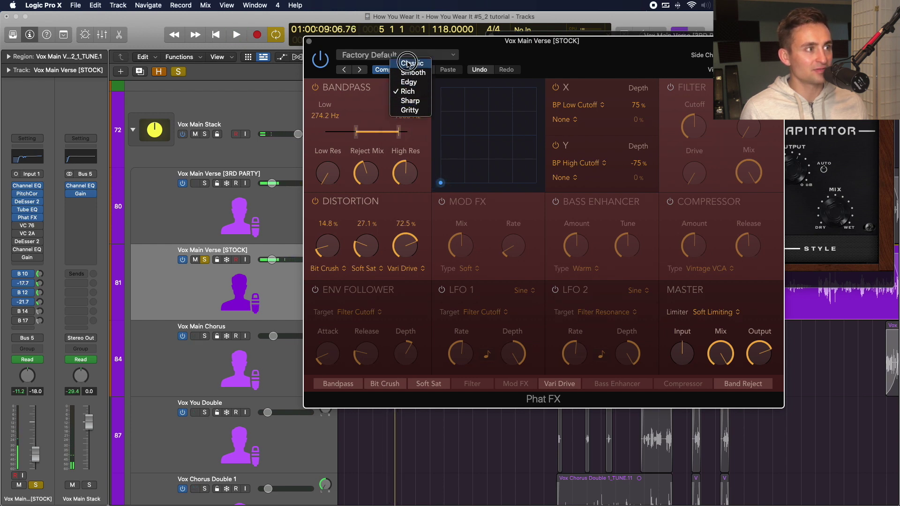
click(408, 102)
key(space)
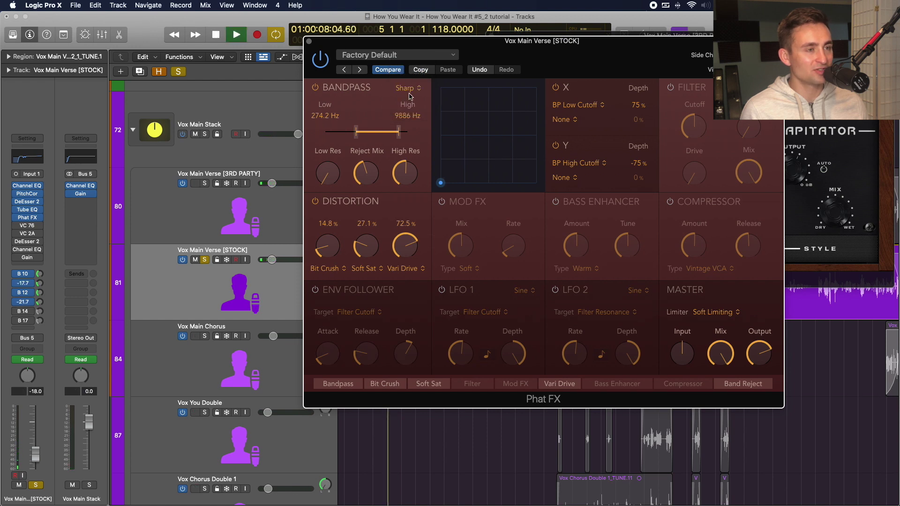
key(space)
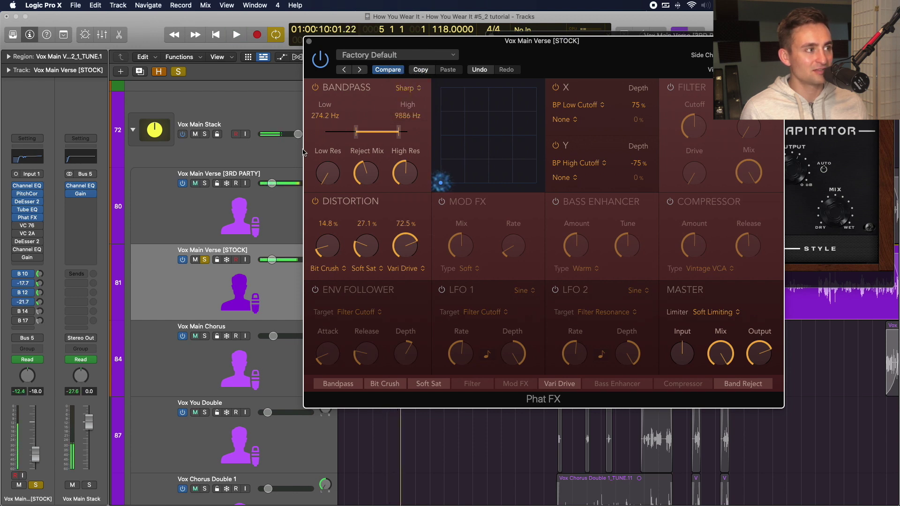
click(204, 183)
key(space)
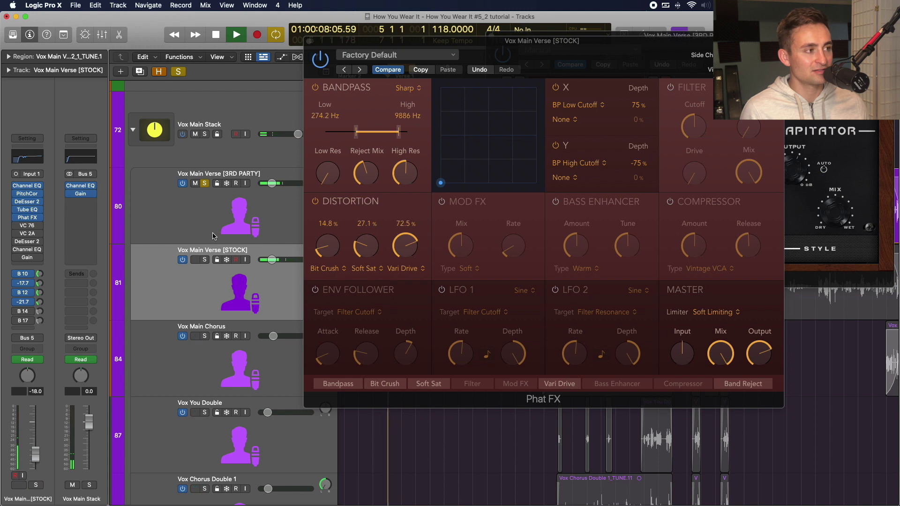
key(space)
click(205, 260)
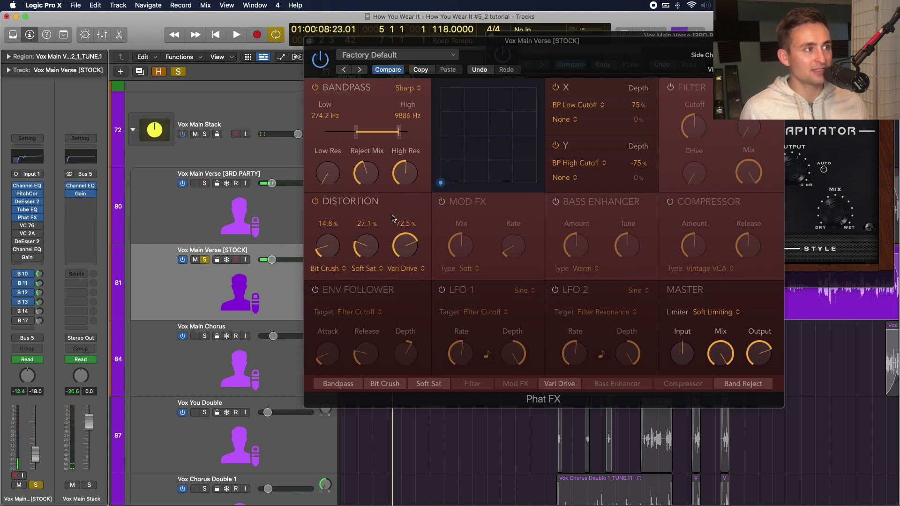
click(412, 89)
- Set the bandpass to Classic, high cutoff 8913 Hz, and Low Res 35.8%
click(409, 51)
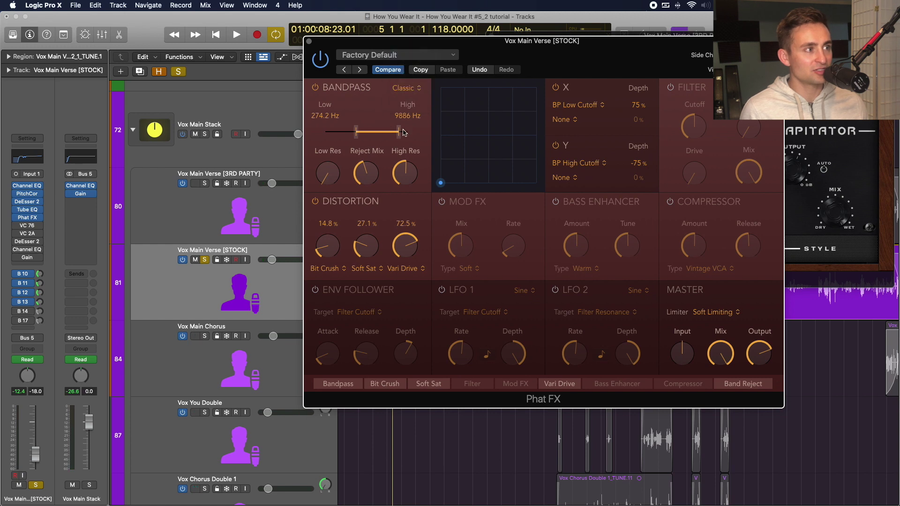
drag(399, 134, 397, 134)
key(space)
drag(331, 172, 338, 115)
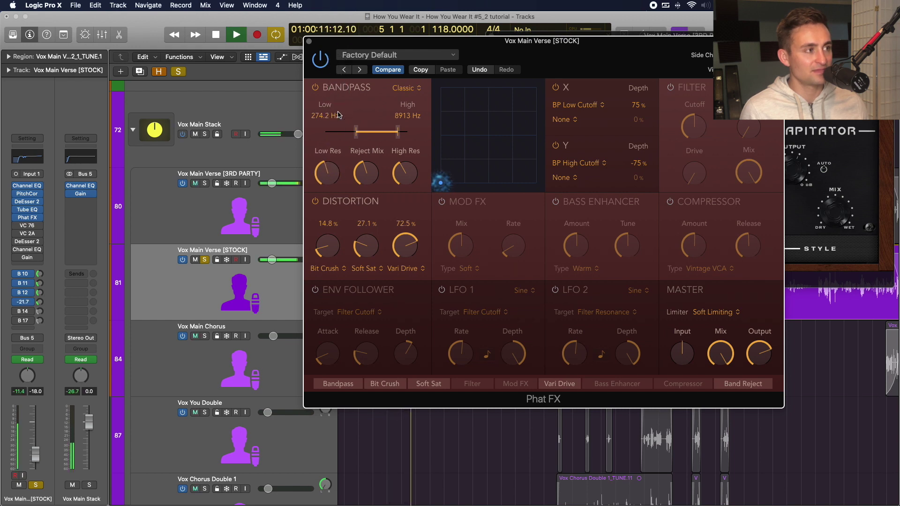
drag(331, 161, 330, 181)
key(space)
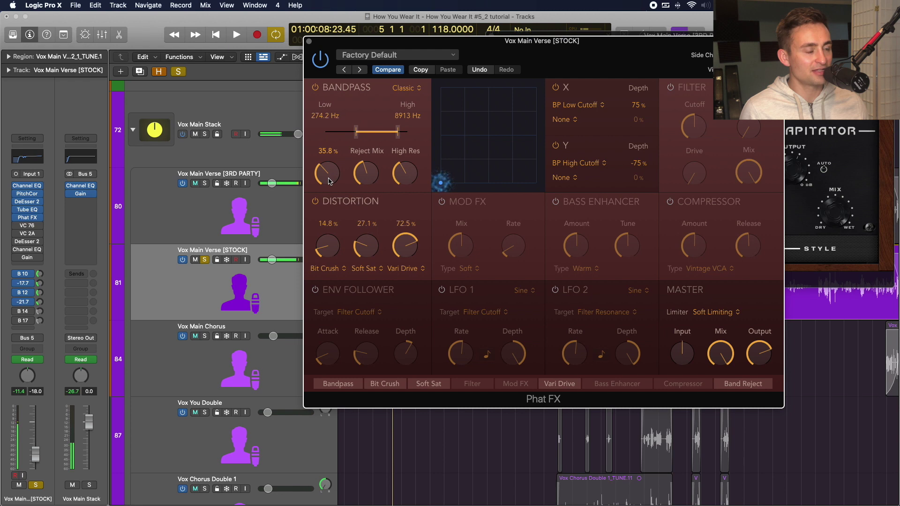
- A/B STOCK against 3RD PARTY, then clear all solos and re-solo STOCK
key(space)
click(204, 184)
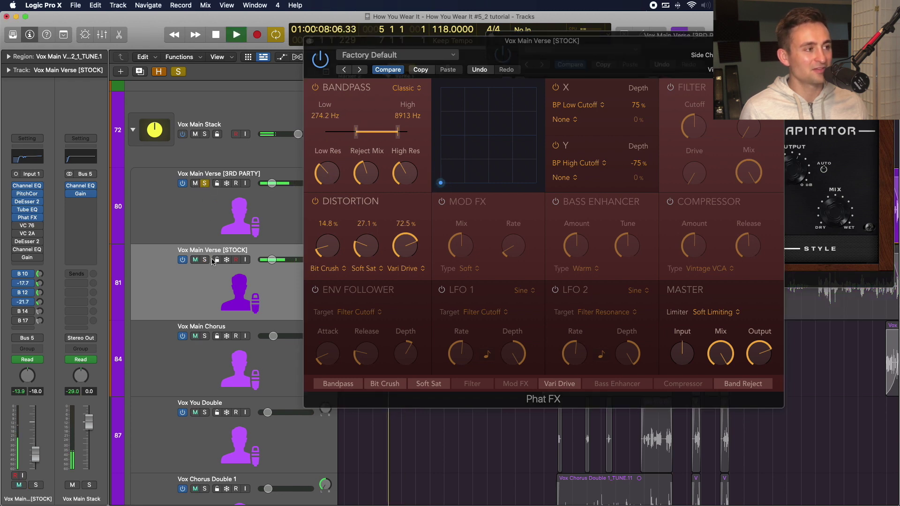
click(205, 260)
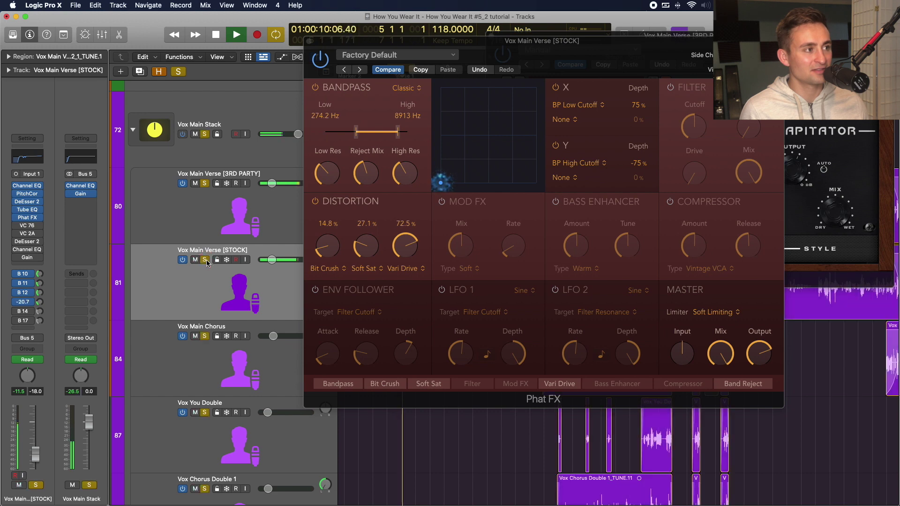
key(space)
click(177, 72)
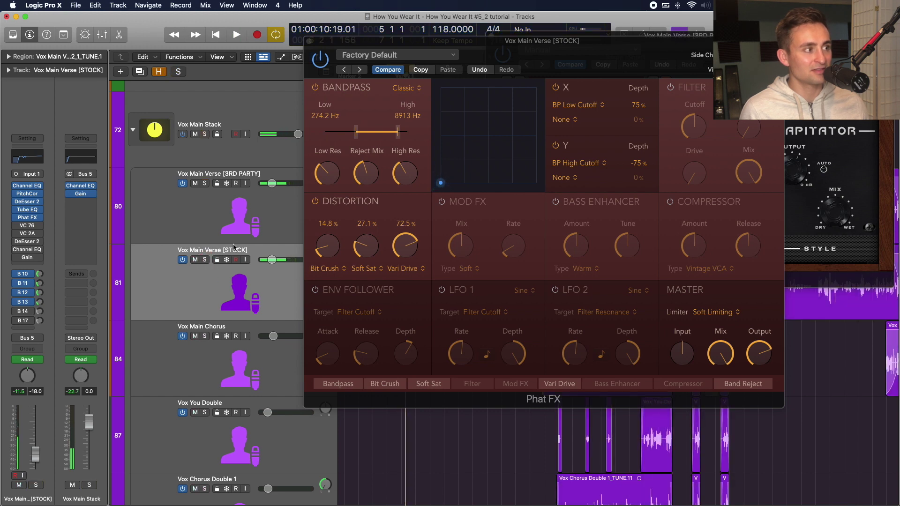
click(205, 261)
key(space)
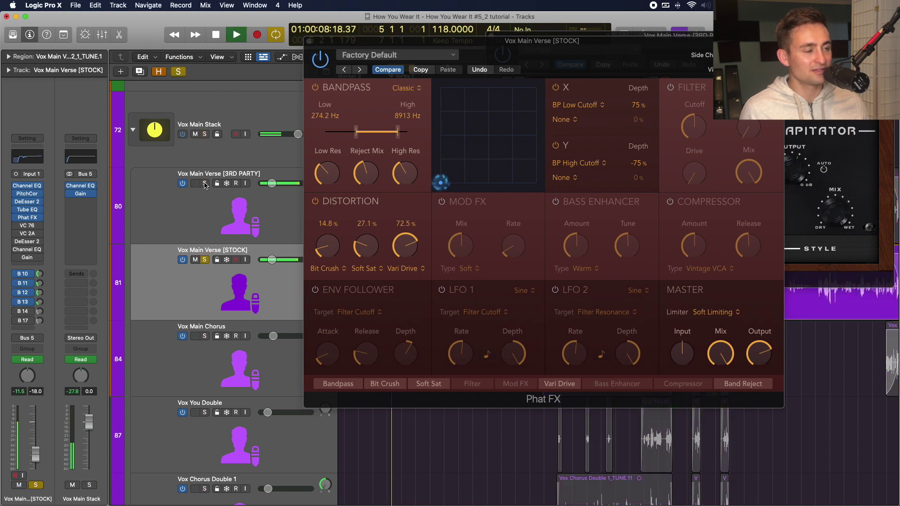
- Compare the 3RD PARTY vocal again, ending with STOCK soloed and playing
click(204, 184)
key(space)
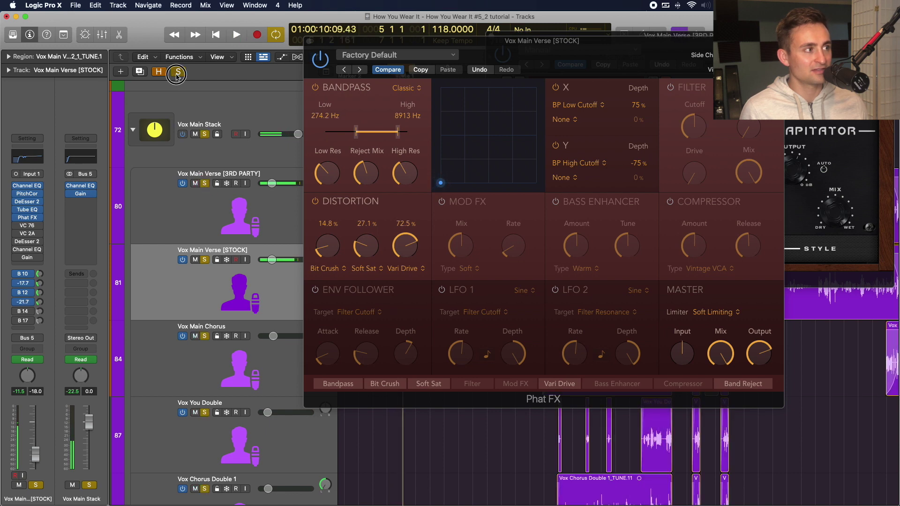
click(205, 184)
key(space)
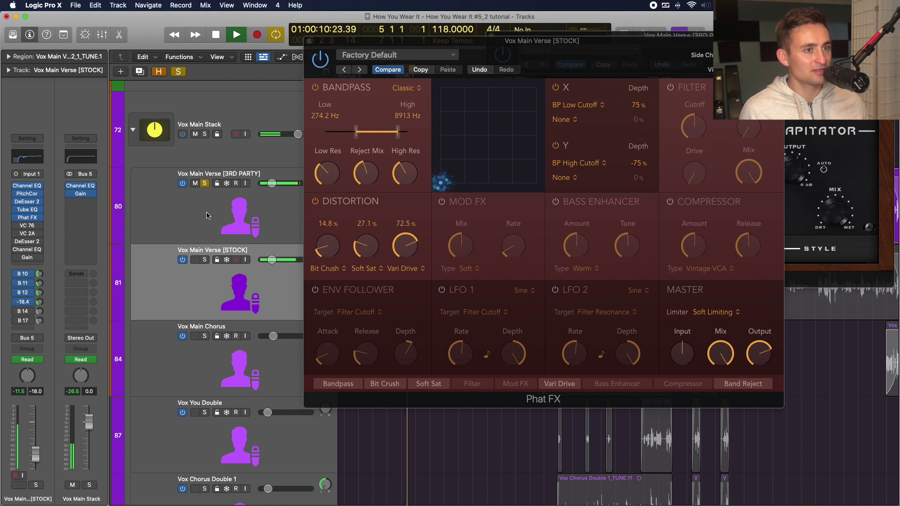
key(space)
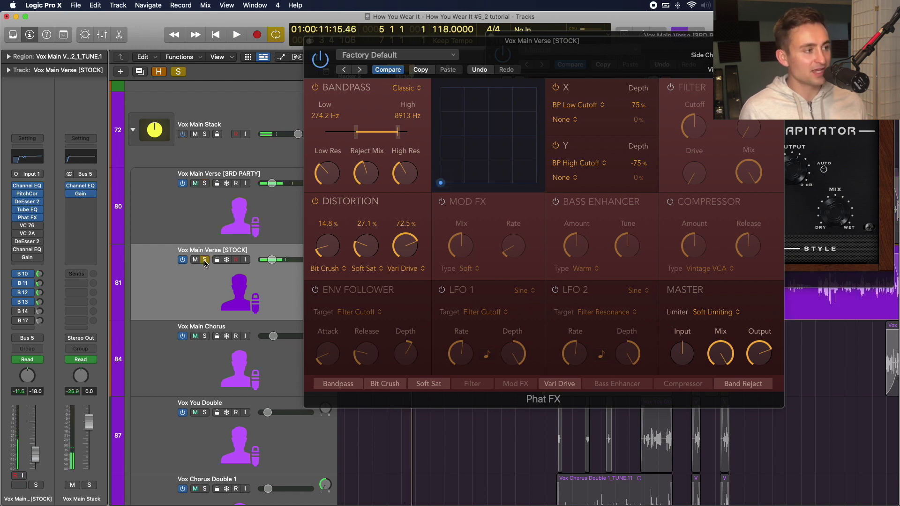
click(205, 260)
key(space)
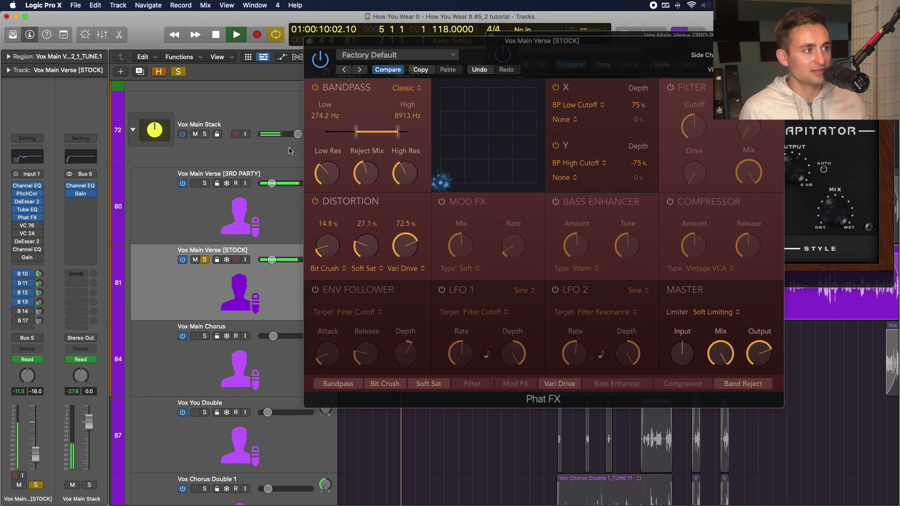
- Set Phat FX Low Res to 31.3%, then solo and play the 3RD PARTY verse vocal
click(326, 172)
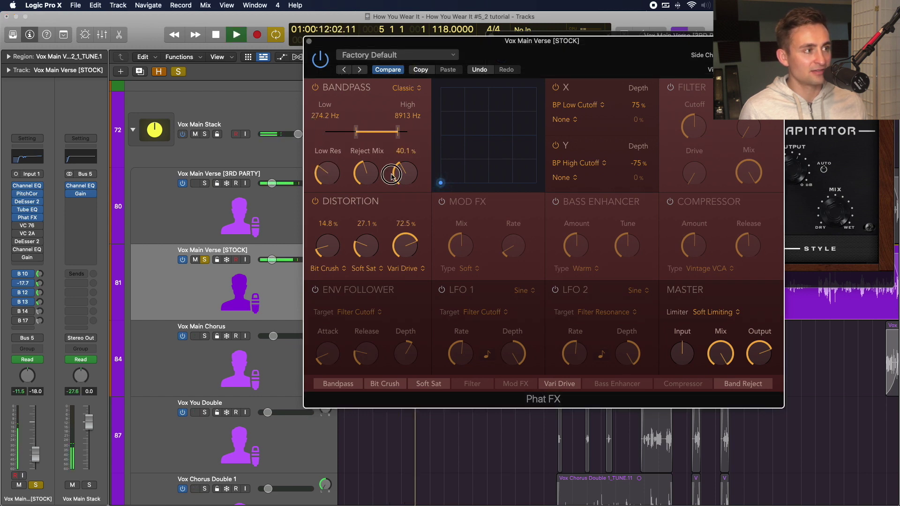
mouse_move(370, 167)
mouse_move(333, 171)
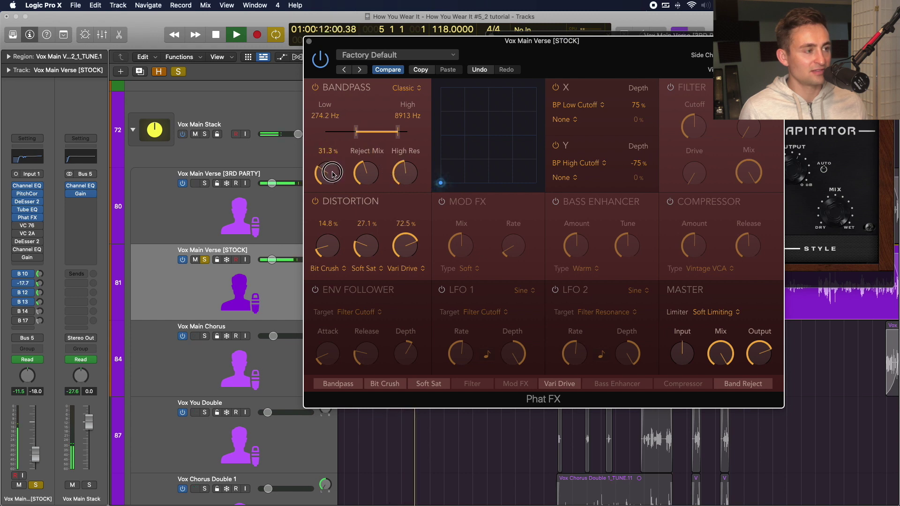
key(space)
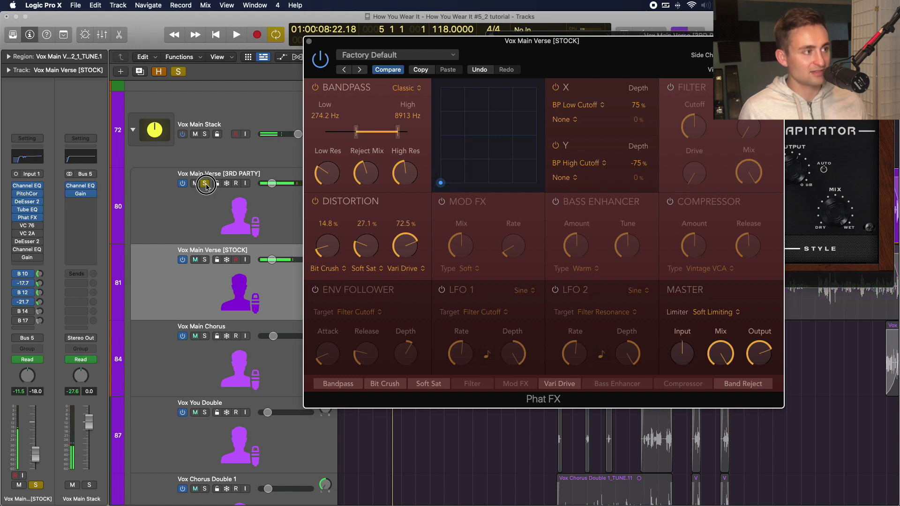
click(204, 183)
key(space)
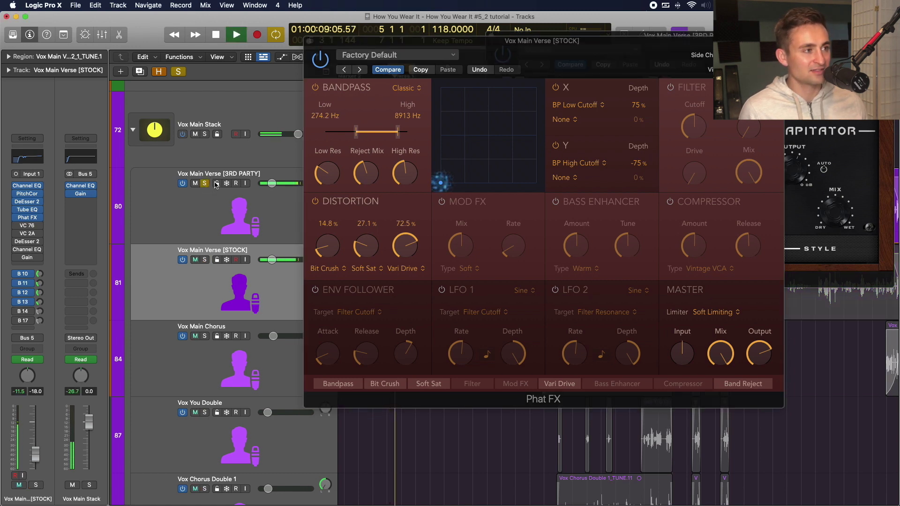
key(space)
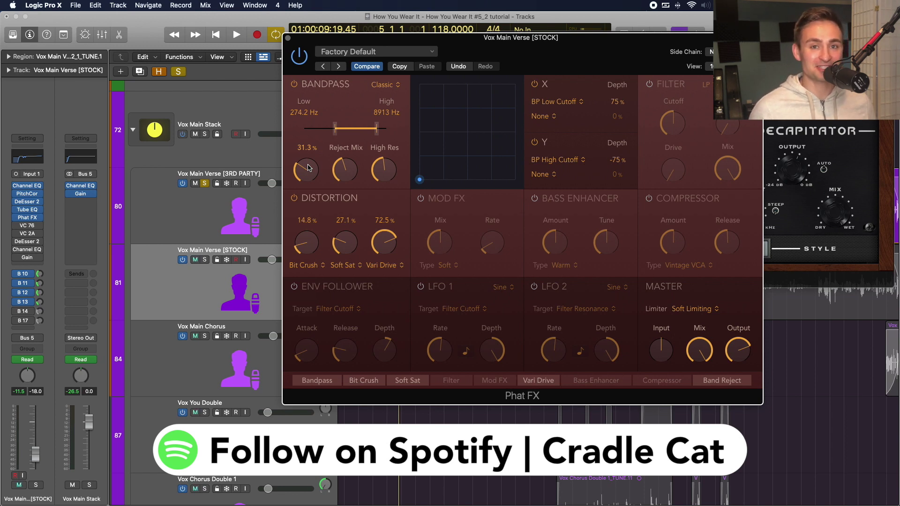
- Close the Phat FX window, then move the Decapitator window aside and close it
click(824, 211)
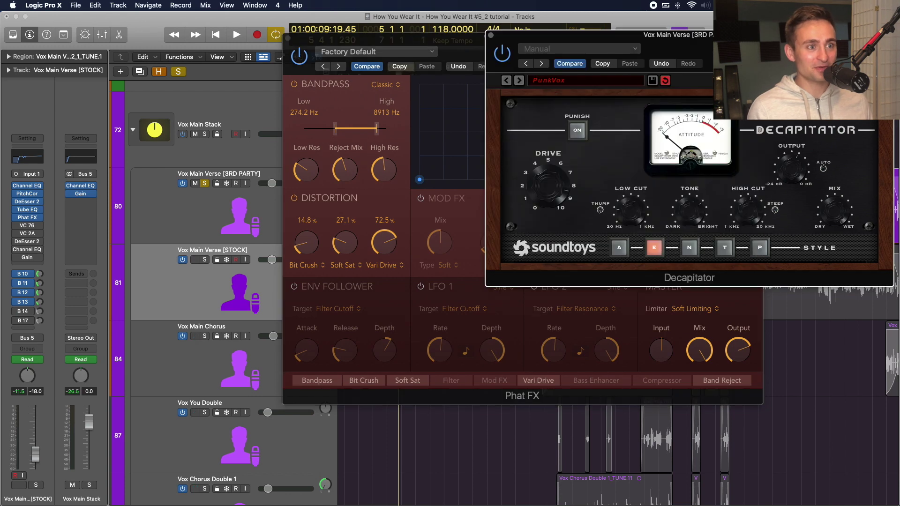
click(289, 47)
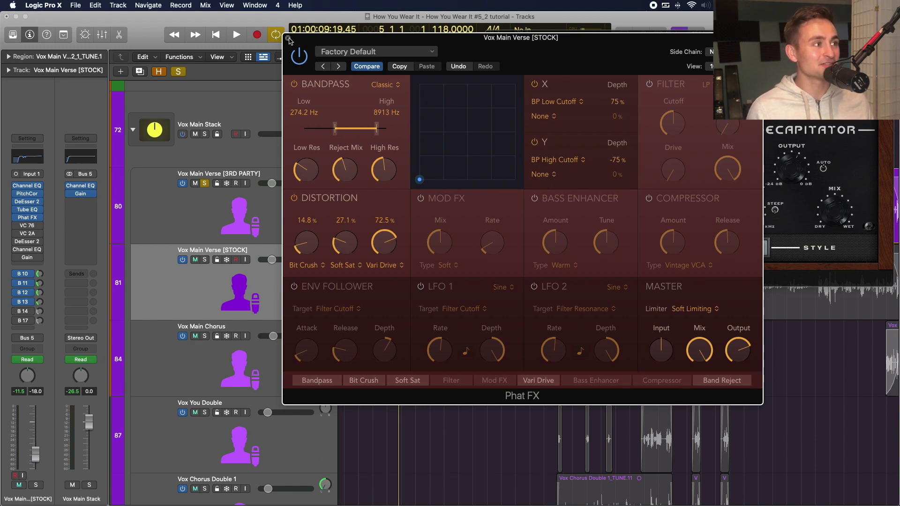
click(289, 39)
drag(856, 127, 773, 127)
drag(689, 48, 656, 75)
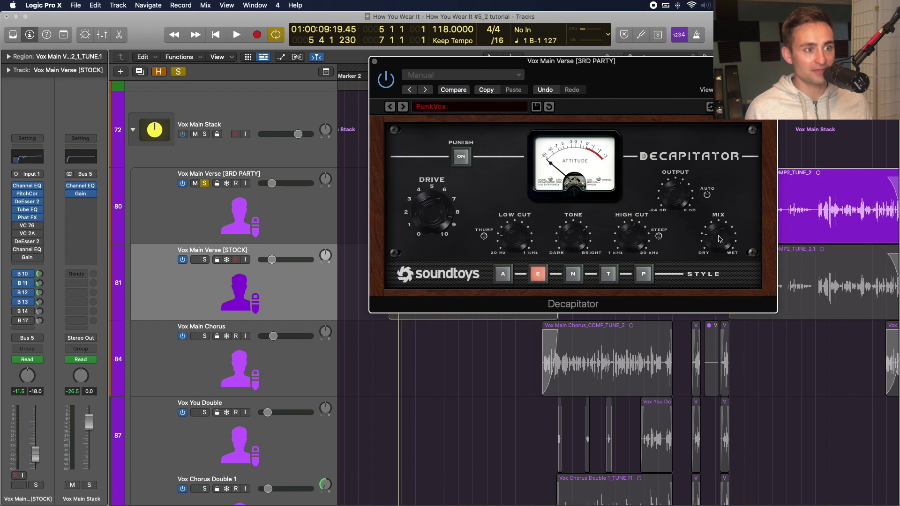
click(373, 62)
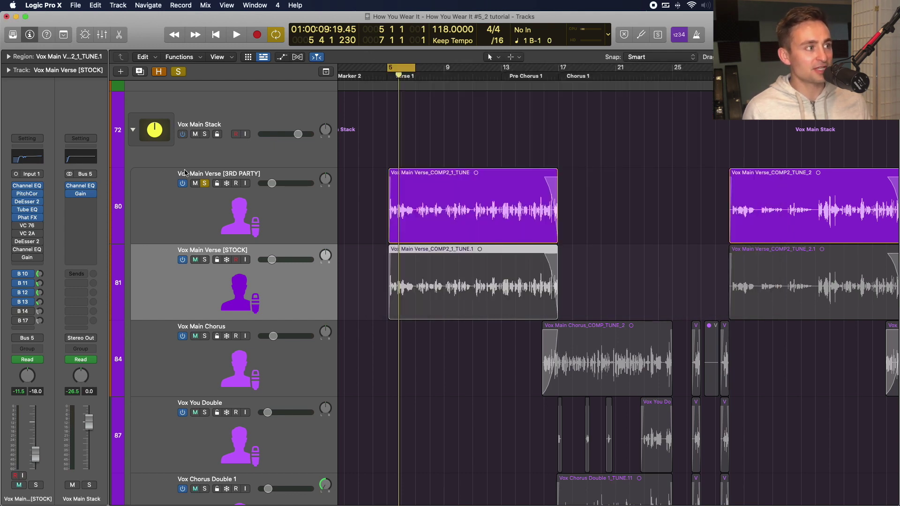
- Reselect the stock verse track and briefly open and close its Phat FX
click(156, 219)
click(158, 281)
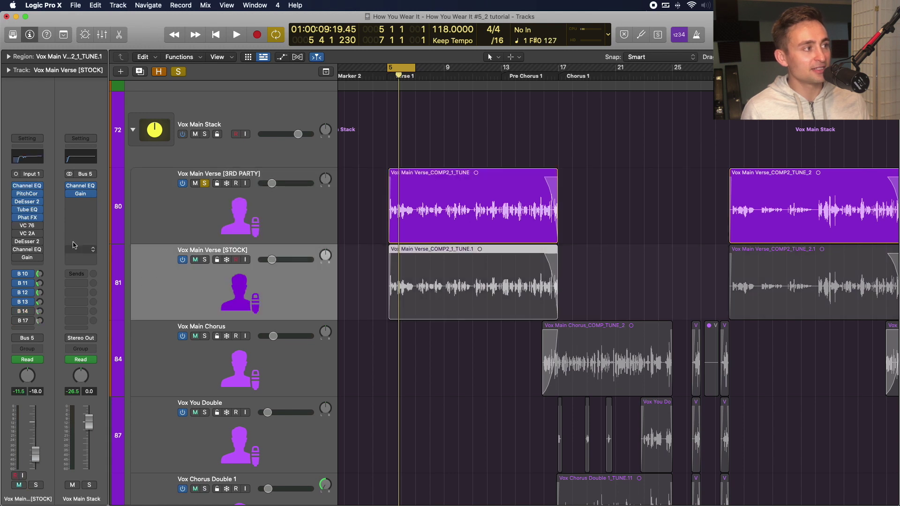
click(26, 218)
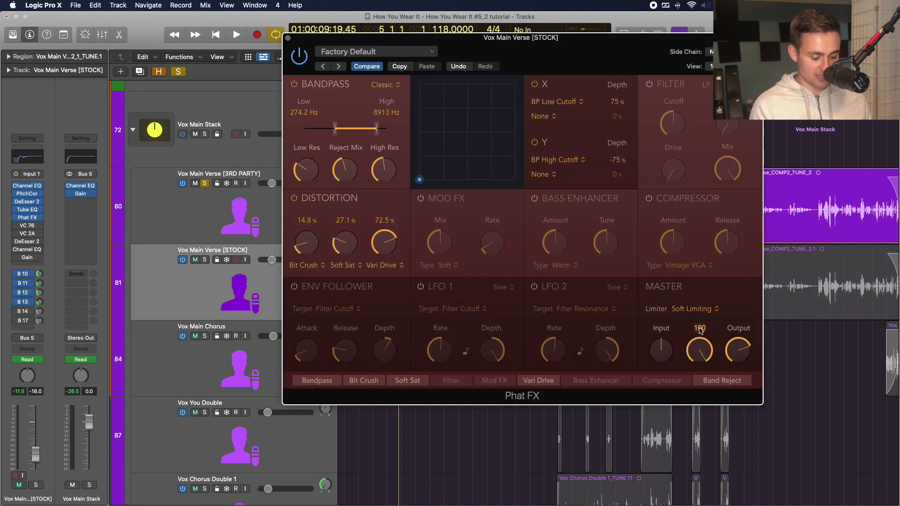
click(287, 39)
- A/B solos during playback, finishing with STOCK soloed and Phat FX open at Master Mix 30.0%
click(205, 184)
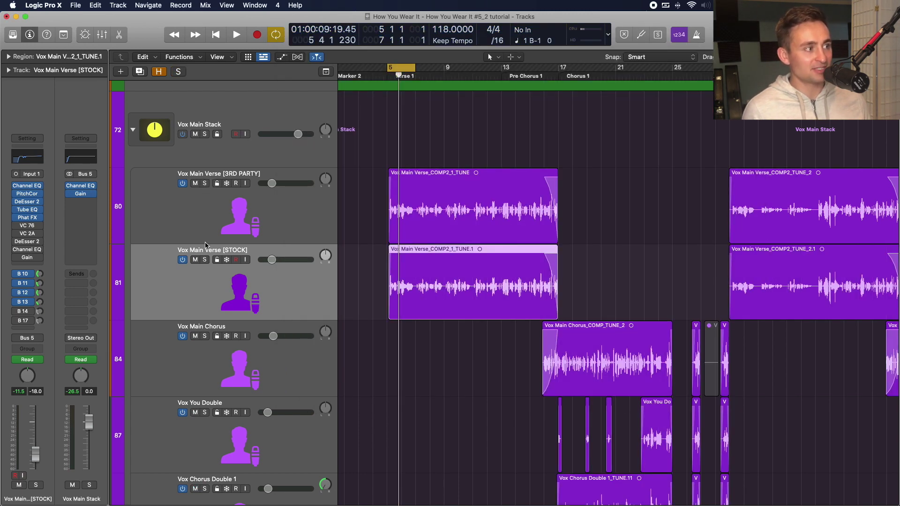
click(205, 259)
key(space)
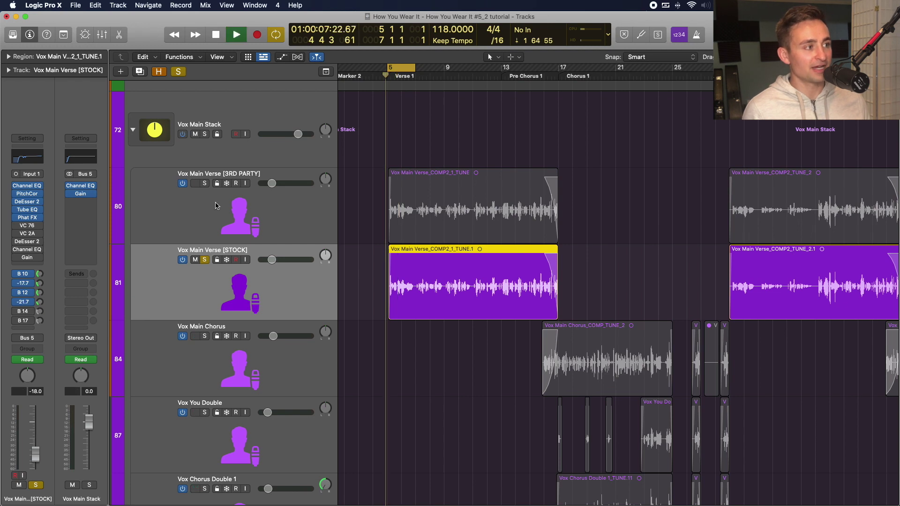
alt+click(205, 184)
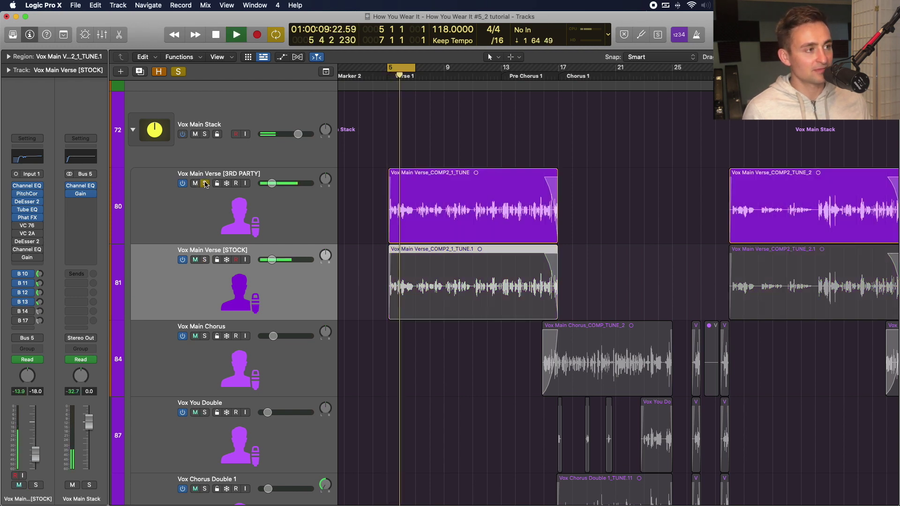
click(228, 228)
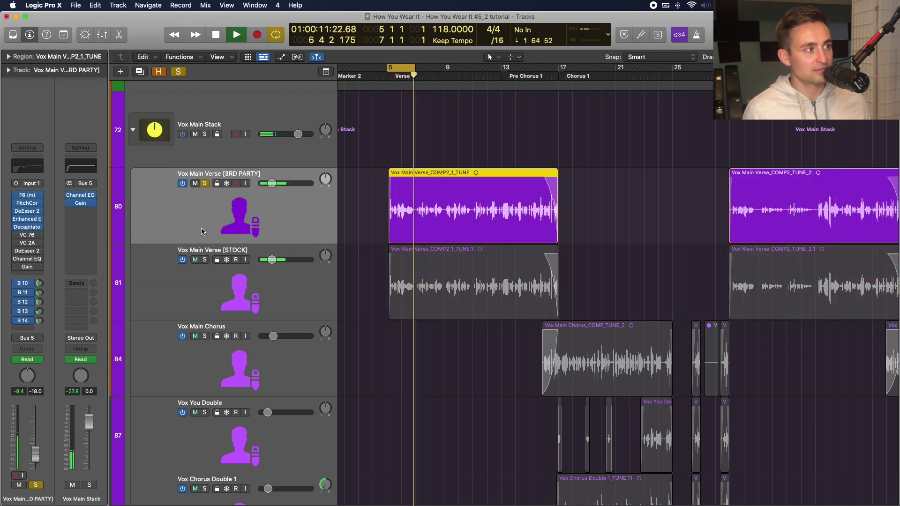
alt+click(205, 259)
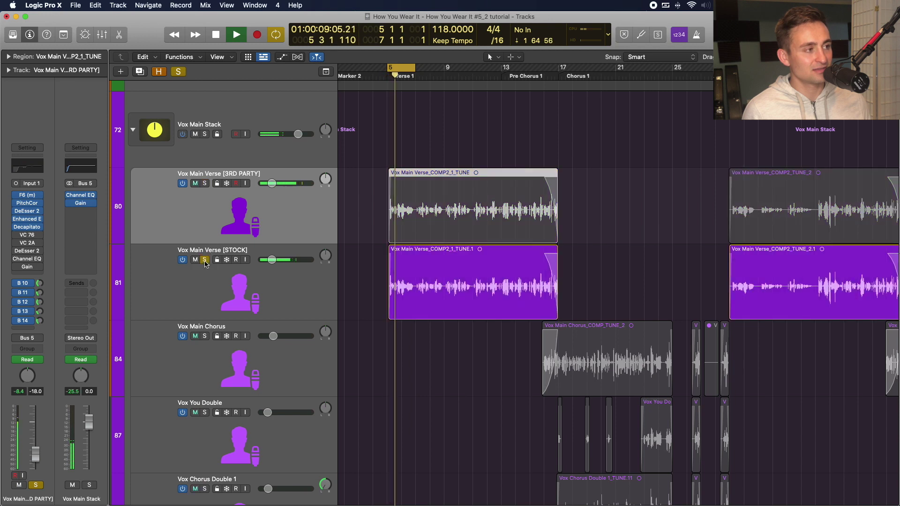
click(210, 288)
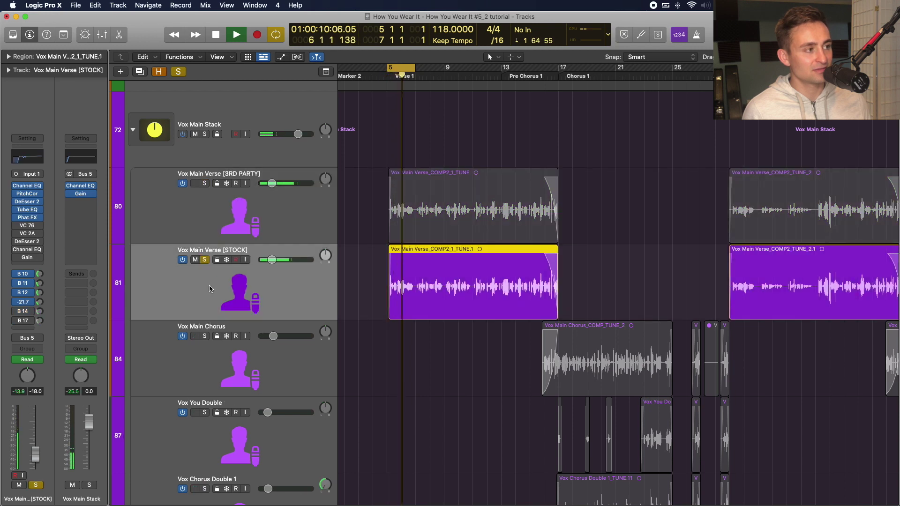
click(25, 218)
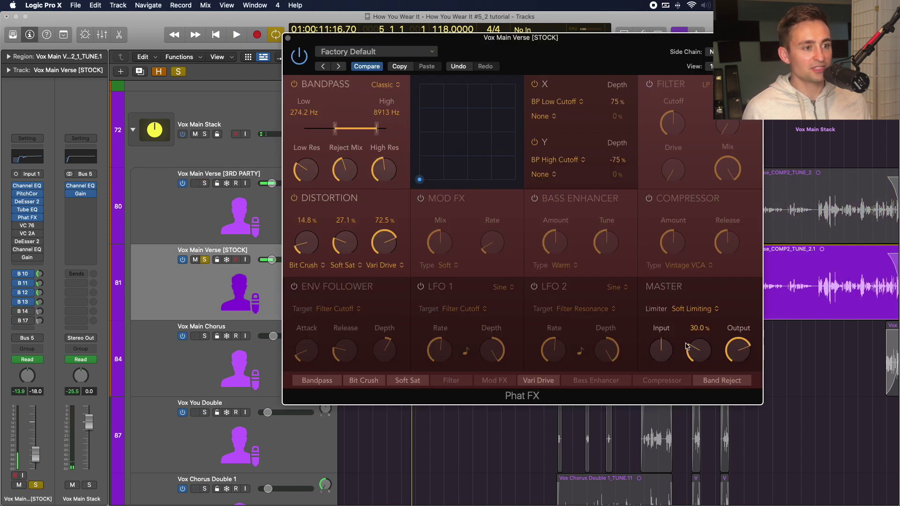
- Switch the Phat FX limiter Off, nudge Output up, and lower the master mix while playing
drag(742, 352, 741, 348)
click(726, 313)
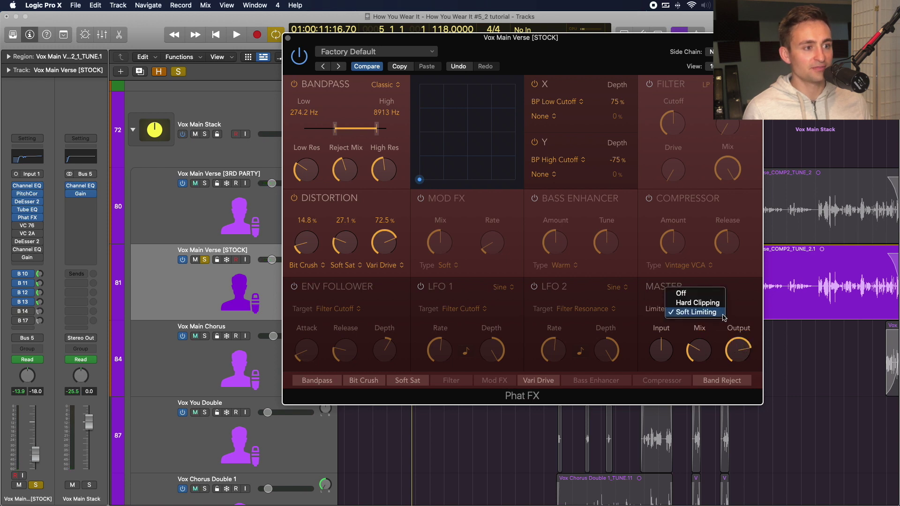
click(684, 289)
key(space)
mouse_move(702, 352)
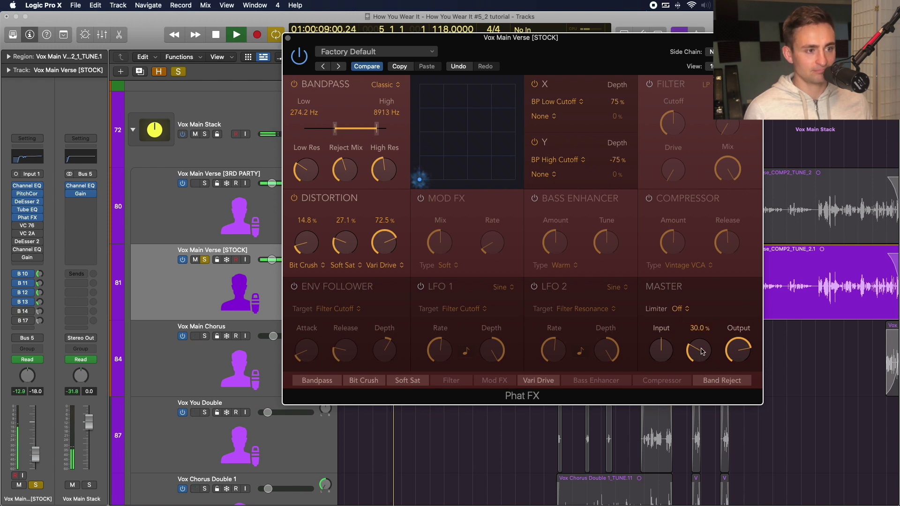
mouse_move(701, 352)
mouse_down()
mouse_move(701, 373)
mouse_move(701, 353)
mouse_up()
key(space)
key(space)
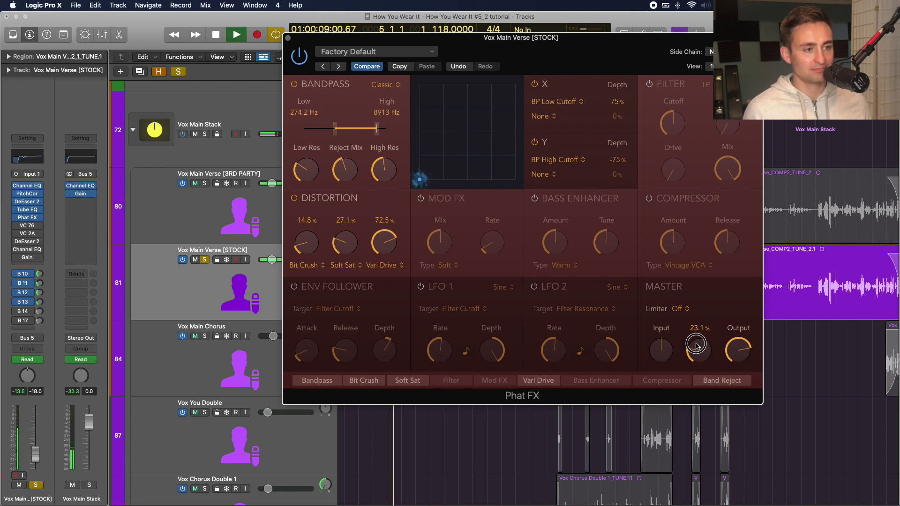
- A/B the third-party and stock verse vocals with Solo during playback
alt+click(204, 183)
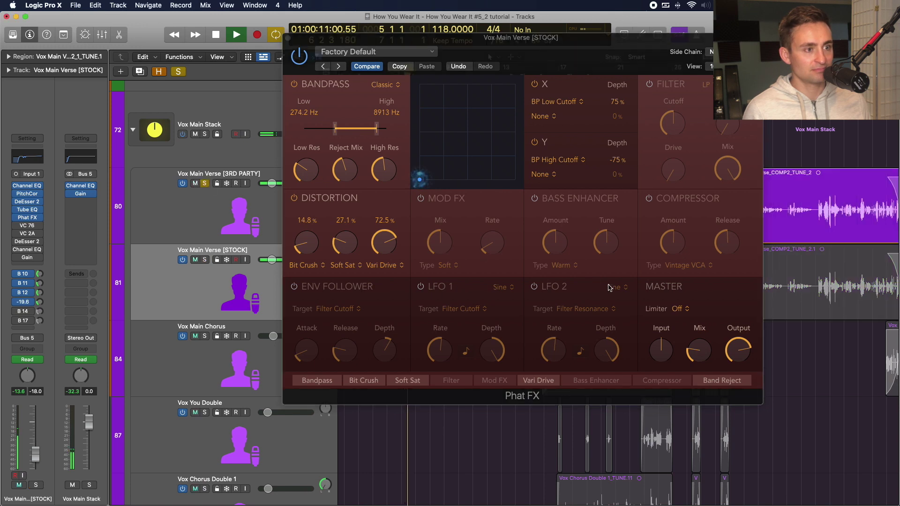
key(space)
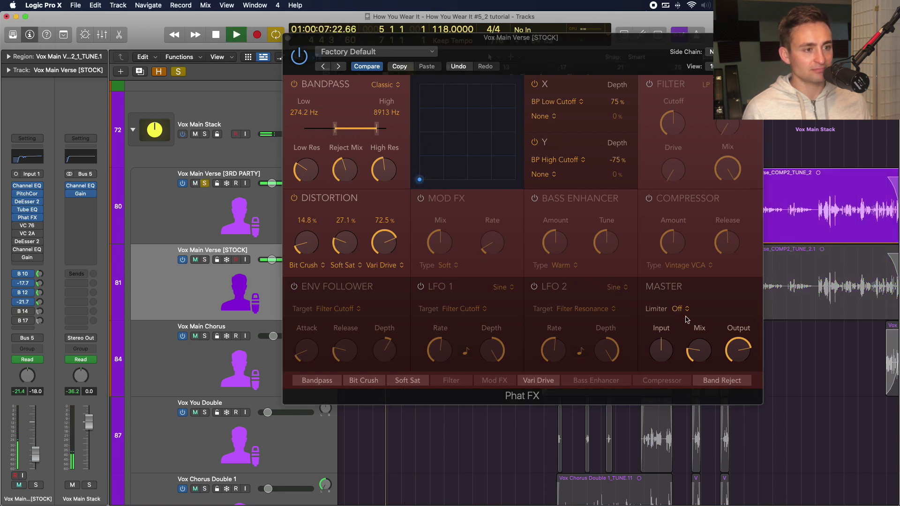
alt+click(204, 260)
key(space)
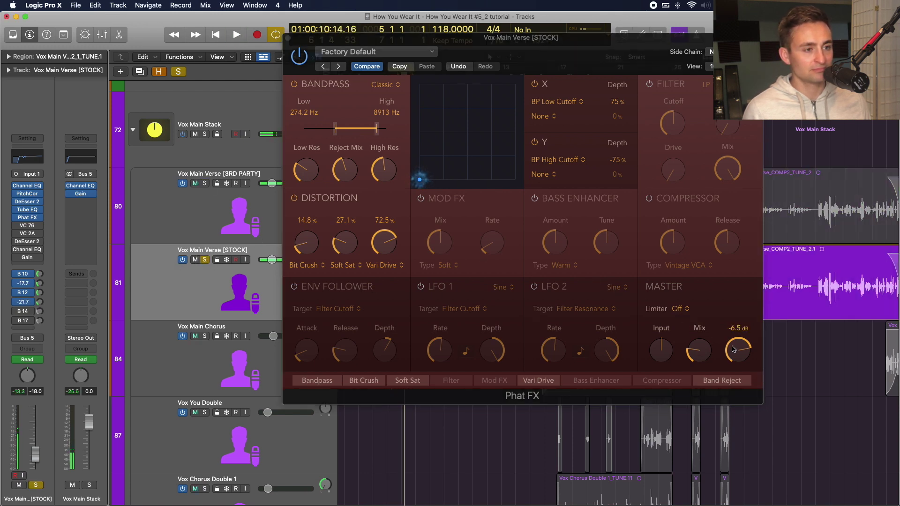
click(742, 298)
key(space)
- Reset Phat FX Master Mix to 0% with Output near -6.4 dB, and audition the stock chain
mouse_move(708, 351)
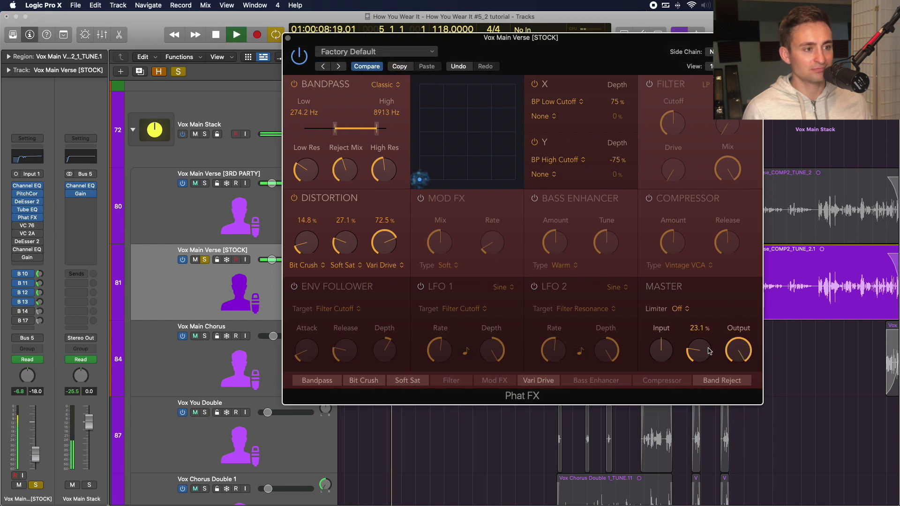
key(space)
click(727, 379)
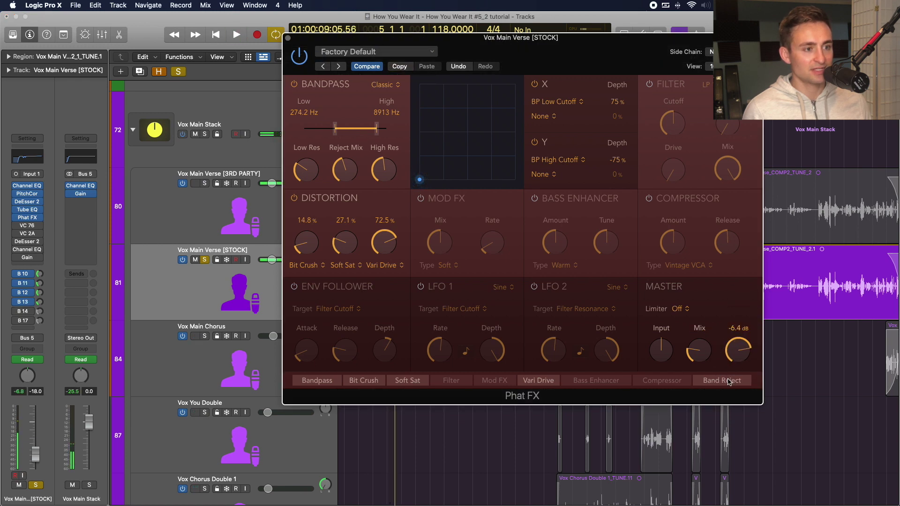
click(698, 379)
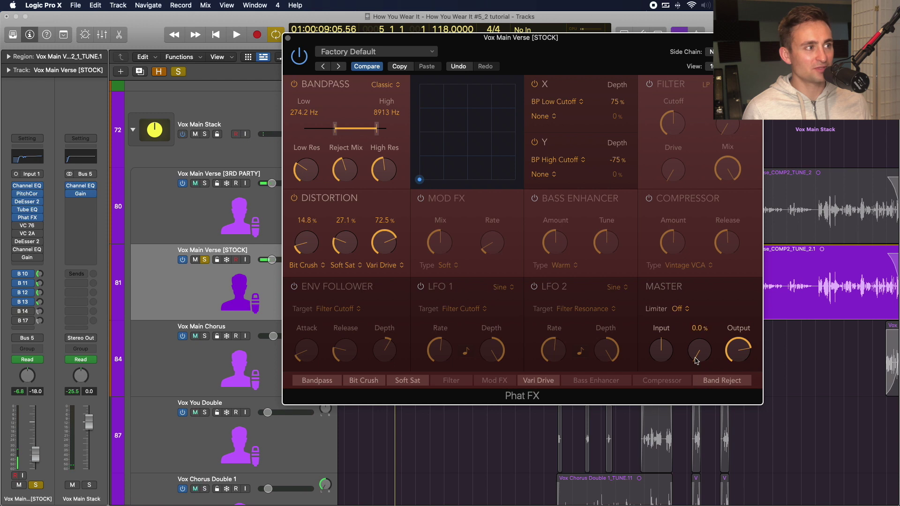
drag(634, 56, 688, 57)
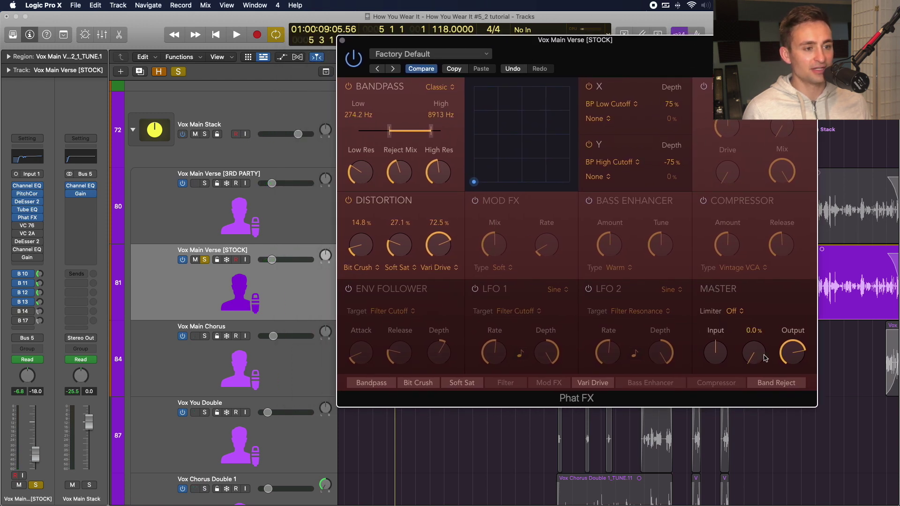
key(space)
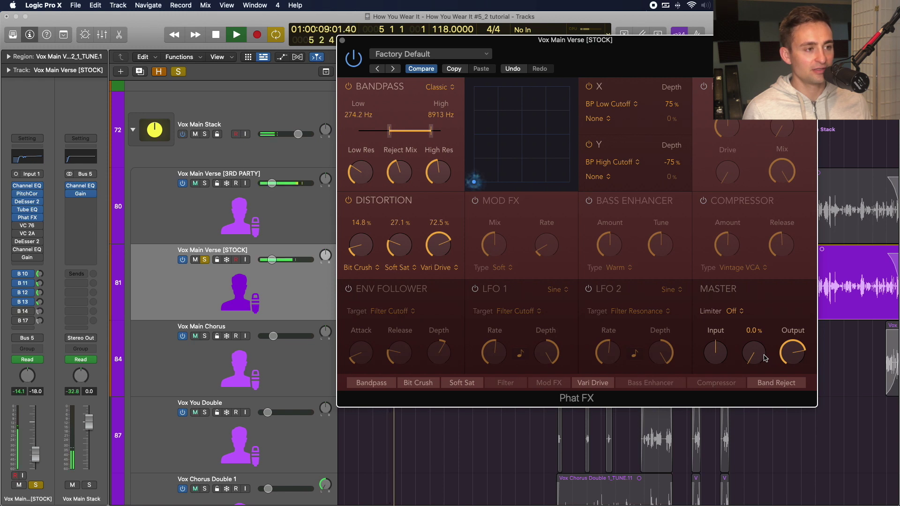
key(space)
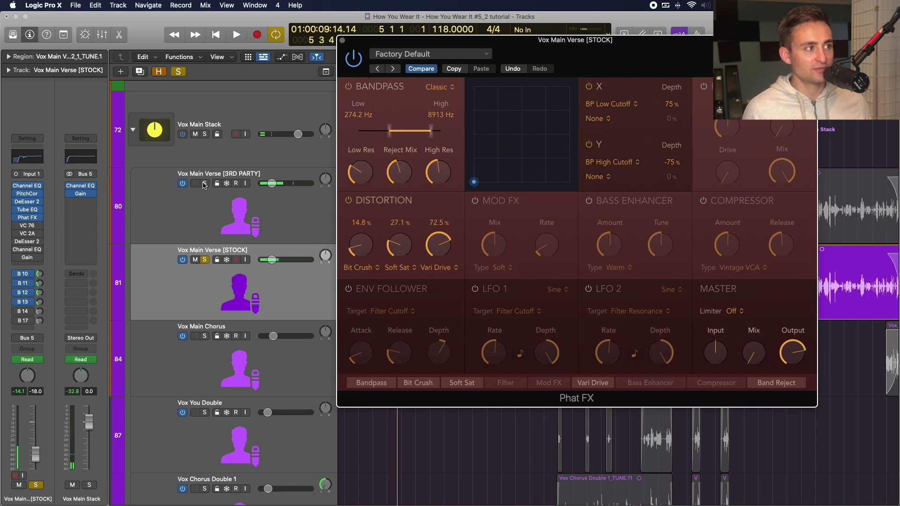
- Audition the soloed 3RD PARTY verse, then solo the STOCK verse instead
click(195, 210)
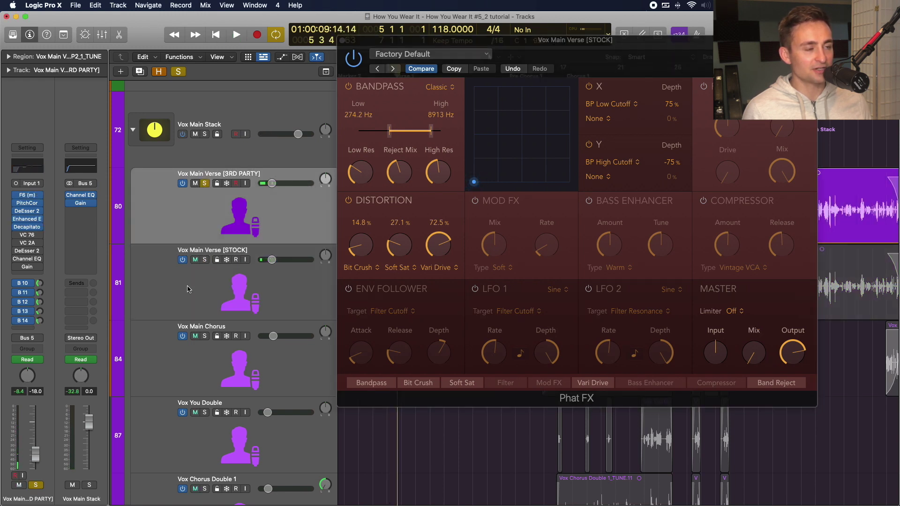
key(space)
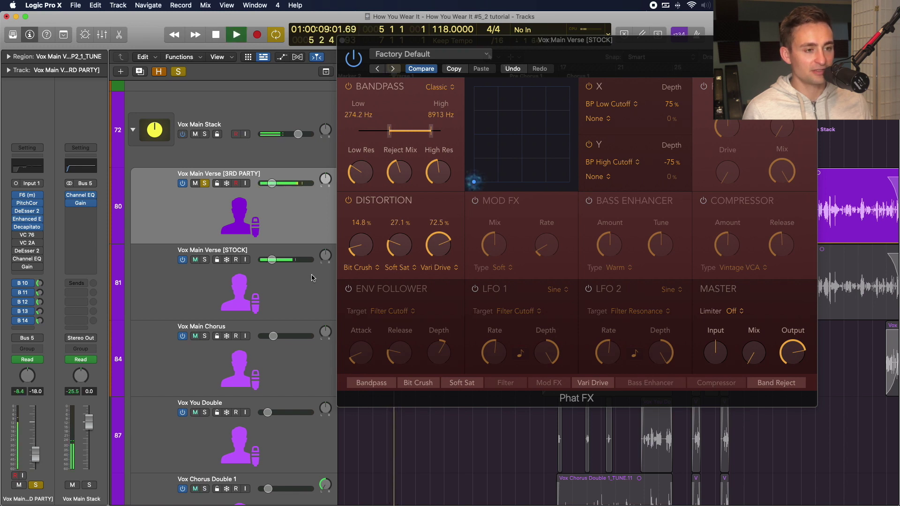
key(space)
click(261, 275)
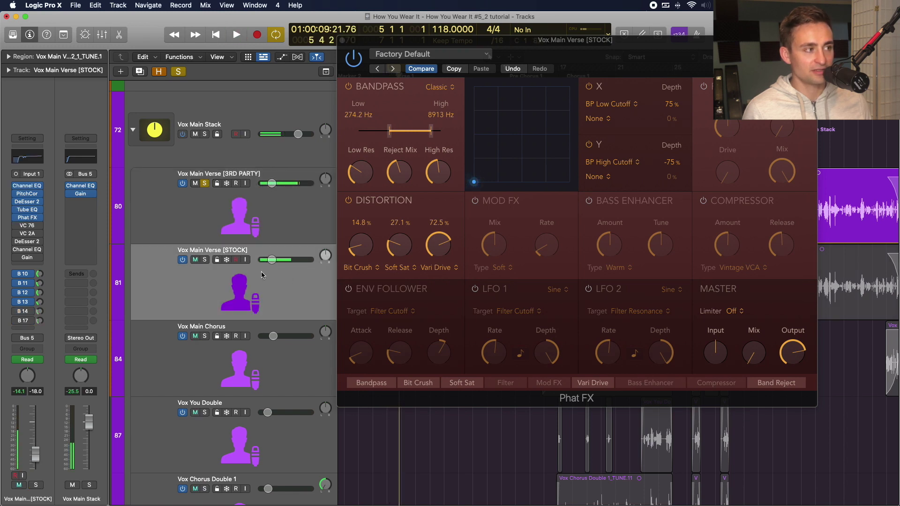
click(204, 260)
- Raise Phat FX Master Mix to 31.5%, then lower it through 19% to about 11.2%
drag(750, 358, 751, 313)
key(space)
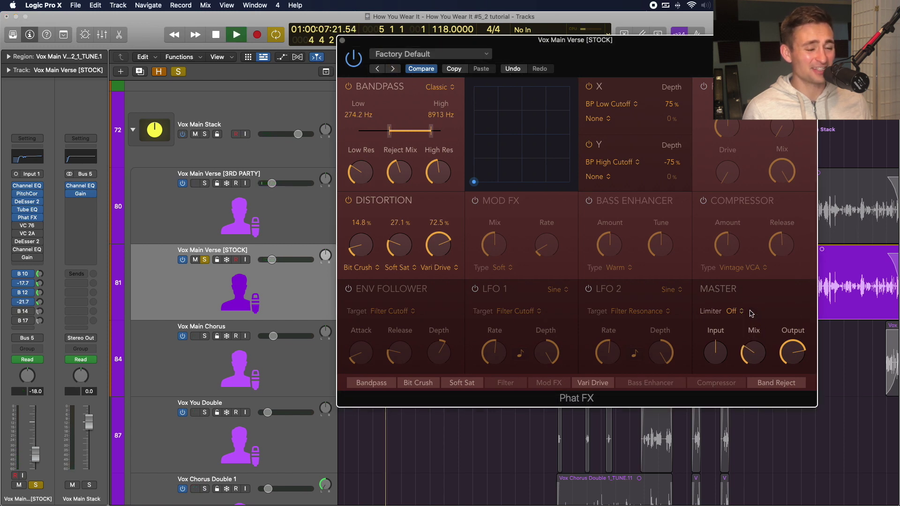
key(space)
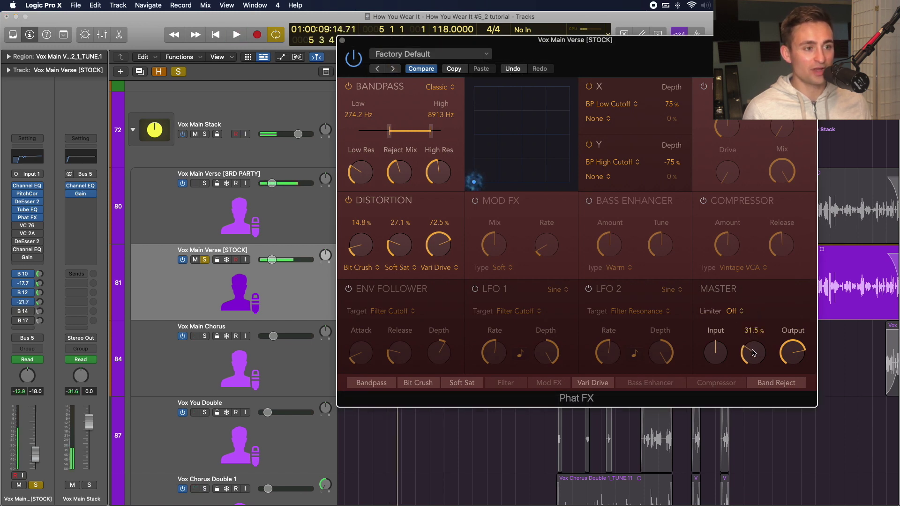
drag(753, 353, 750, 363)
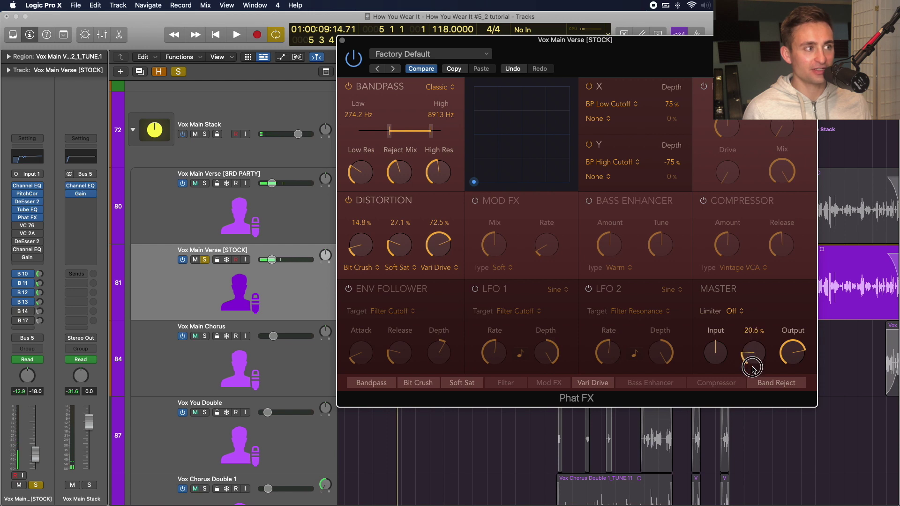
key(space)
mouse_move(752, 360)
mouse_down()
mouse_move(763, 396)
mouse_move(752, 366)
mouse_up()
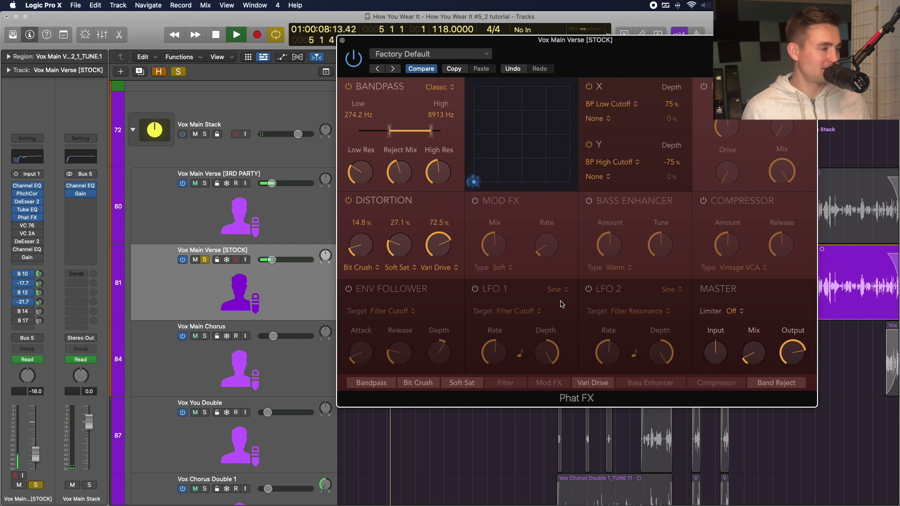
- A/B against the 3RD PARTY verse and raise Phat FX Output to -3.6 dB
click(204, 183)
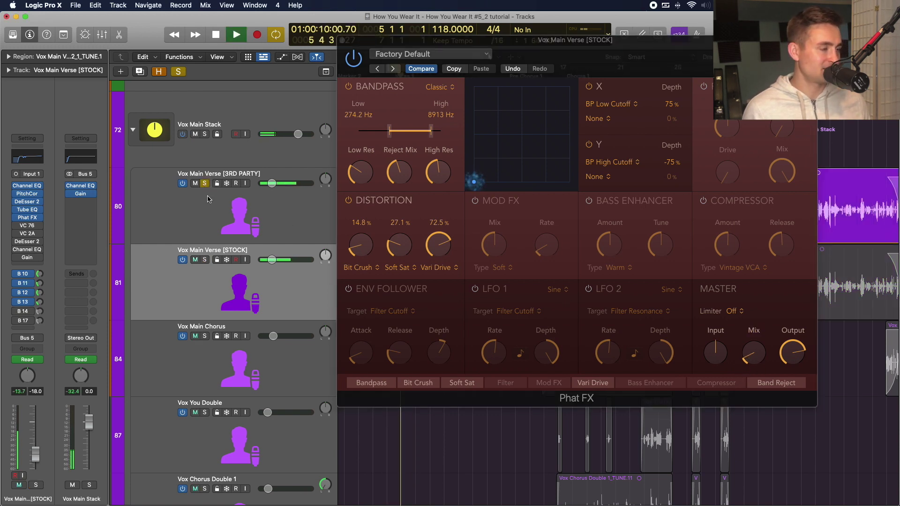
click(204, 260)
key(space)
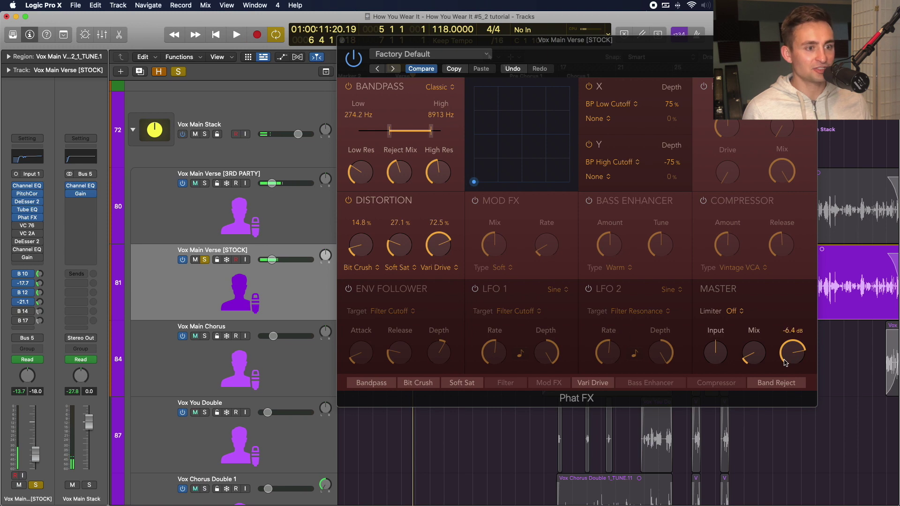
click(791, 355)
key(space)
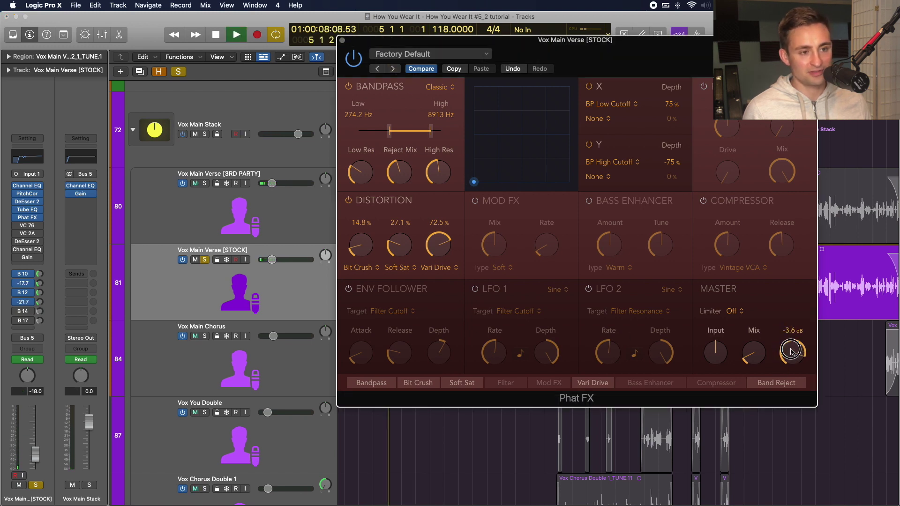
key(space)
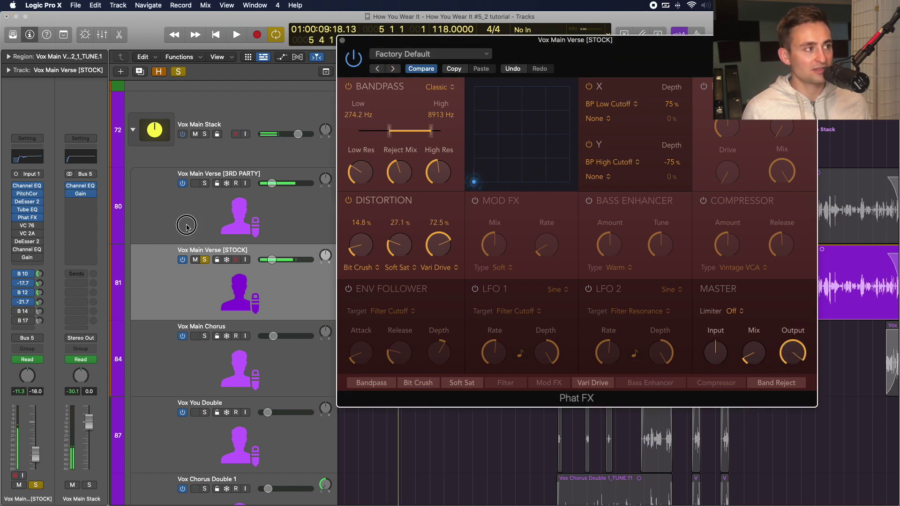
click(187, 225)
- Turn down the 3RD PARTY verse's Decapitator output, close it, and resume playback
click(27, 228)
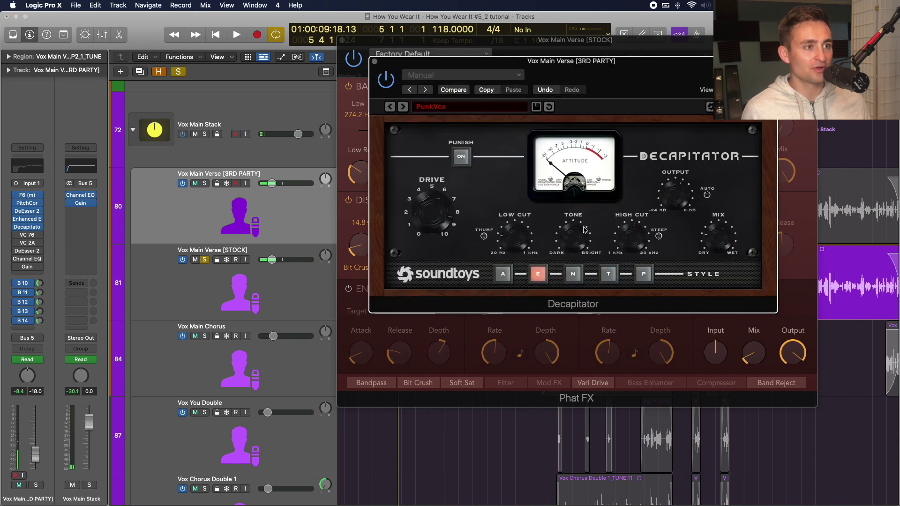
drag(678, 189, 679, 199)
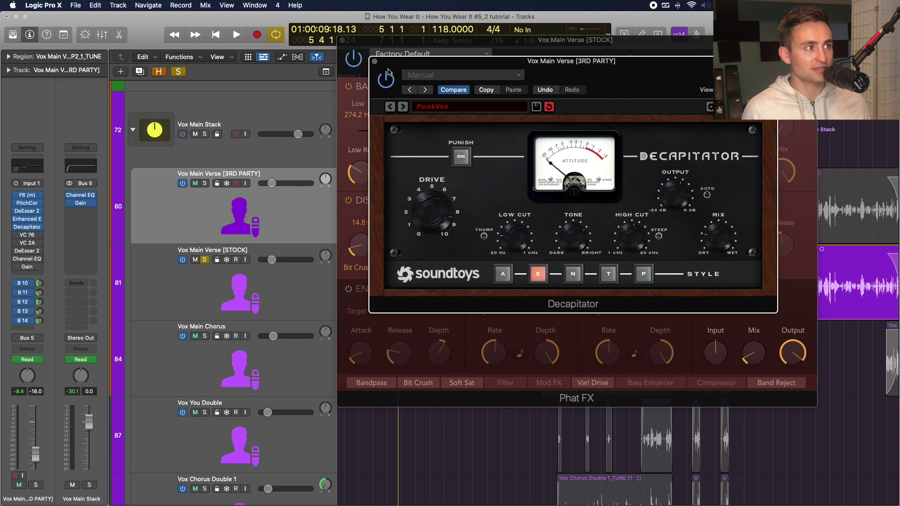
click(374, 62)
key(space)
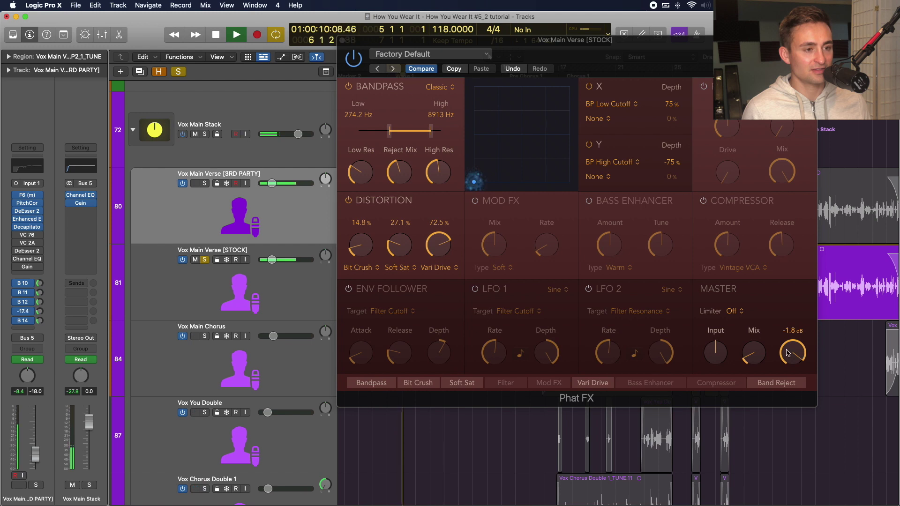
- Adjust the Phat FX Master Mix and raise its Input level, then stop playback
click(754, 375)
drag(755, 375, 747, 357)
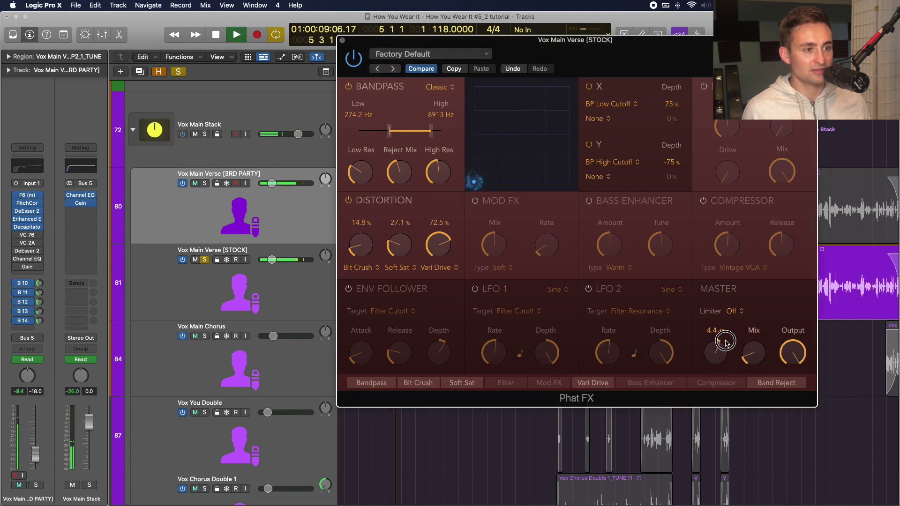
mouse_move(718, 350)
mouse_down()
mouse_move(725, 331)
mouse_move(719, 350)
mouse_up()
key(space)
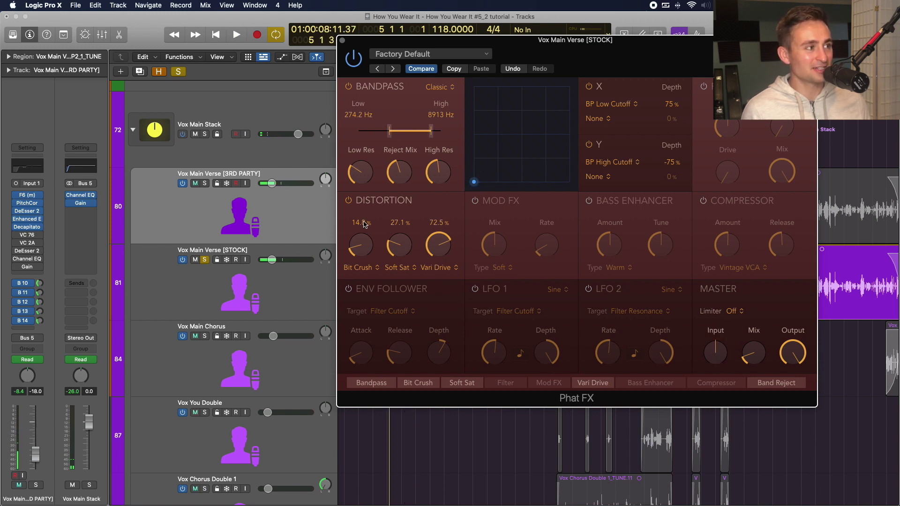
- Replay from bar 5 with the 3RD PARTY verse soloed and open its Decapitator
drag(392, 43, 406, 107)
click(385, 75)
key(space)
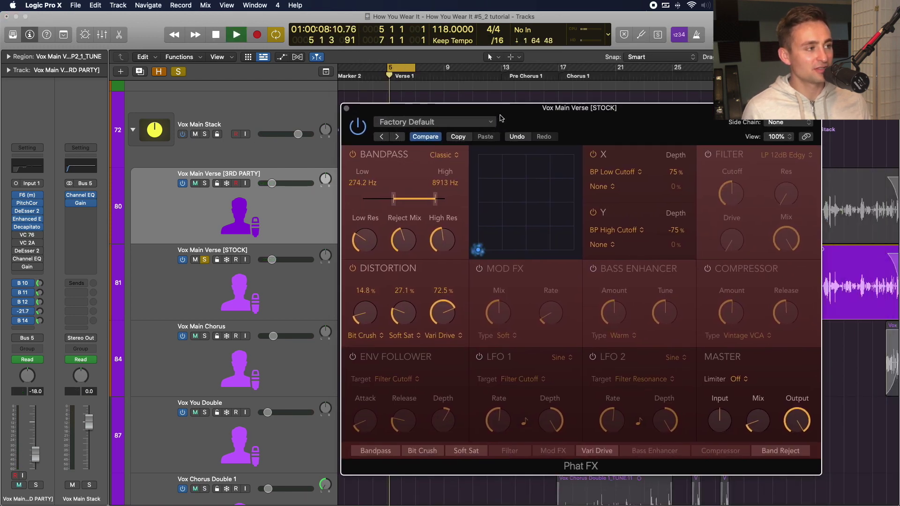
click(204, 183)
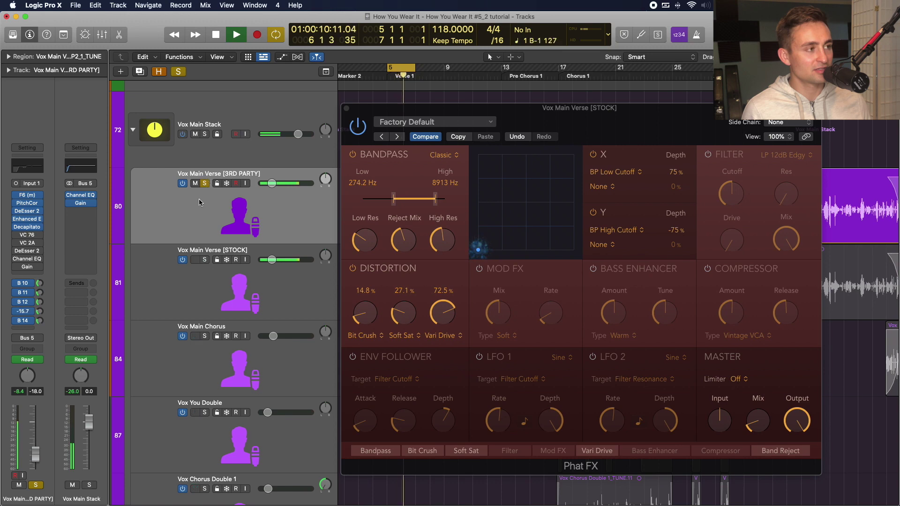
key(space)
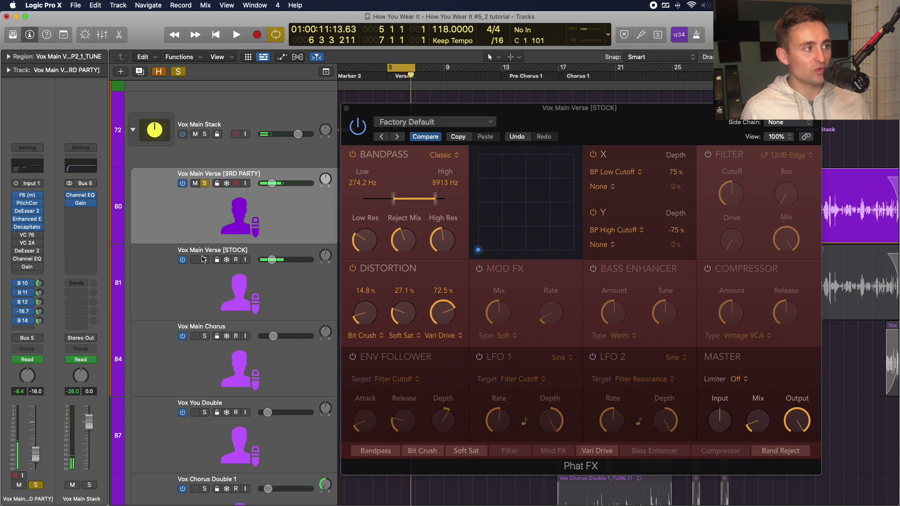
click(27, 227)
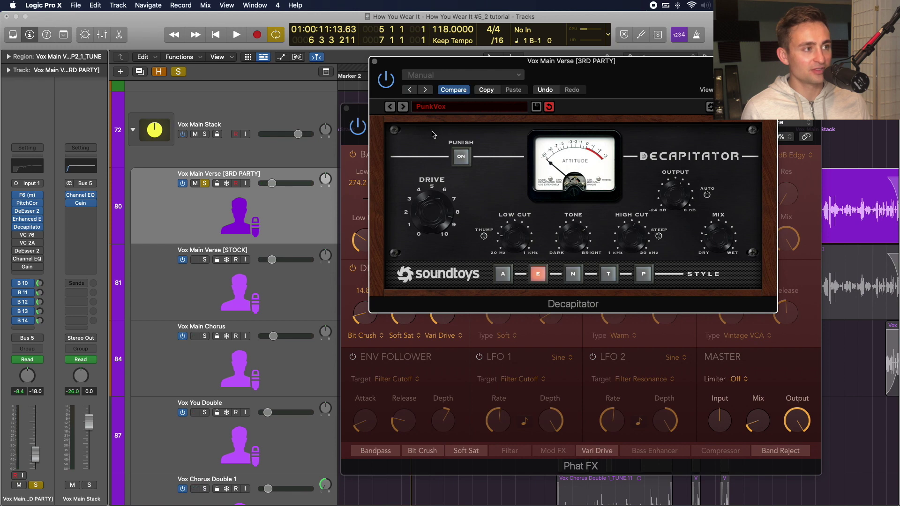
- Close the Decapitator, solo the stock verse, and turn the Phat FX Master Mix down
click(205, 260)
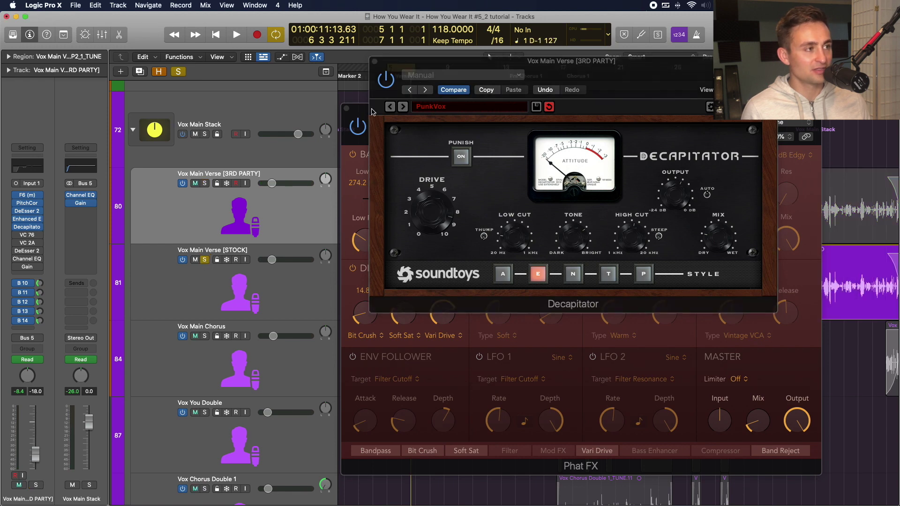
key(space)
click(374, 61)
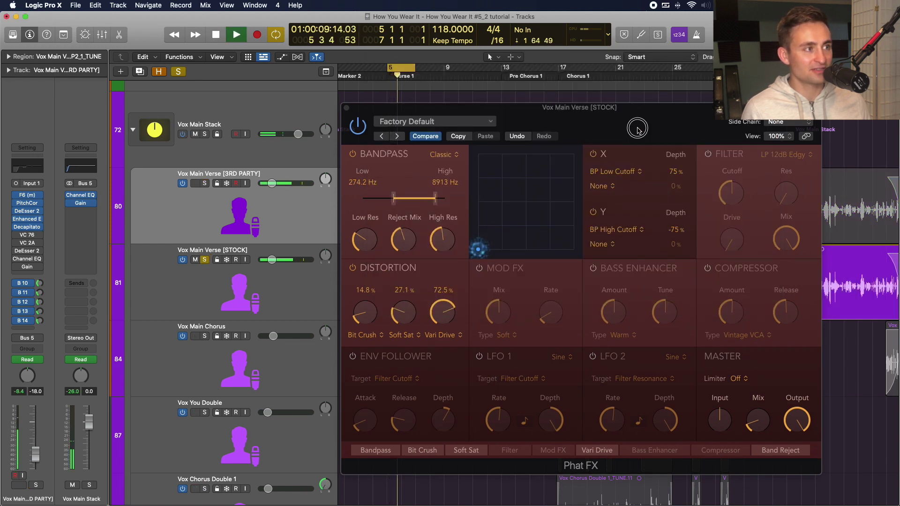
key(space)
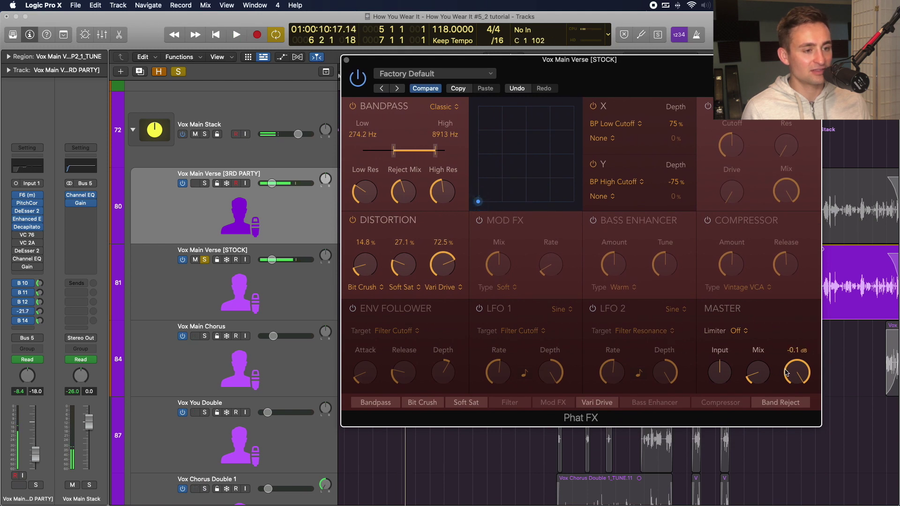
mouse_move(759, 378)
drag(758, 378, 754, 352)
key(space)
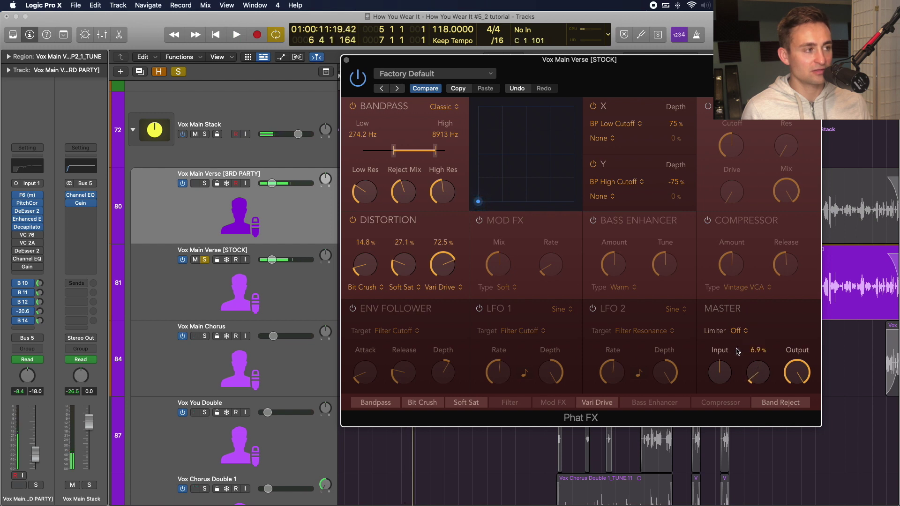
- A/B the verses, then set Phat FX Master Mix to about 10.2% and Input to -1.3 dB
click(205, 183)
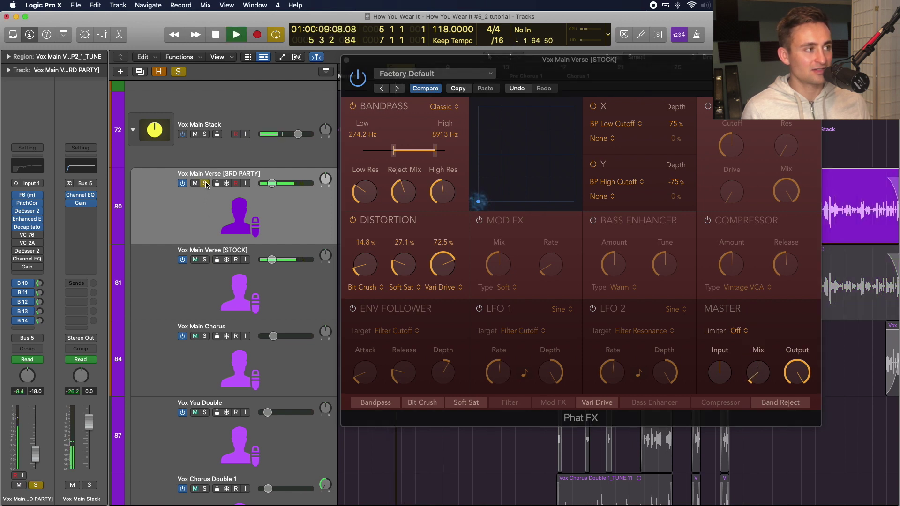
click(204, 260)
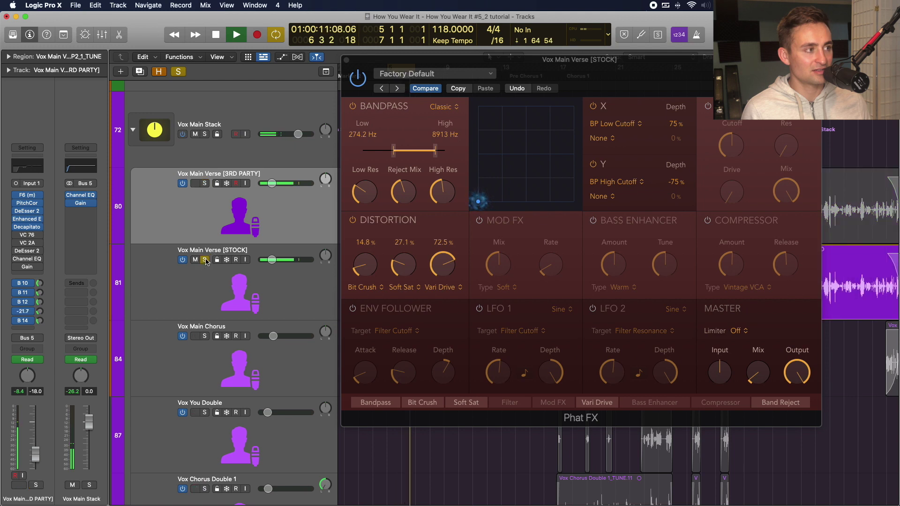
click(281, 286)
mouse_move(762, 372)
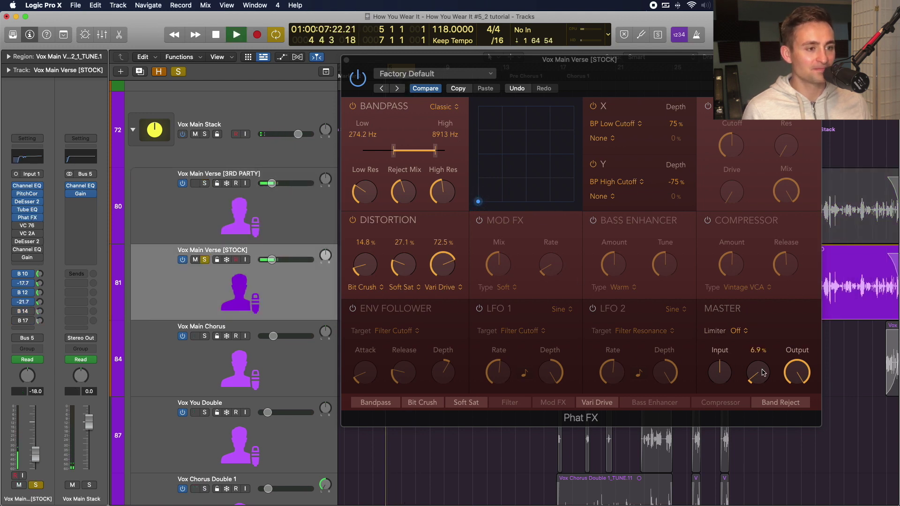
drag(762, 373, 762, 376)
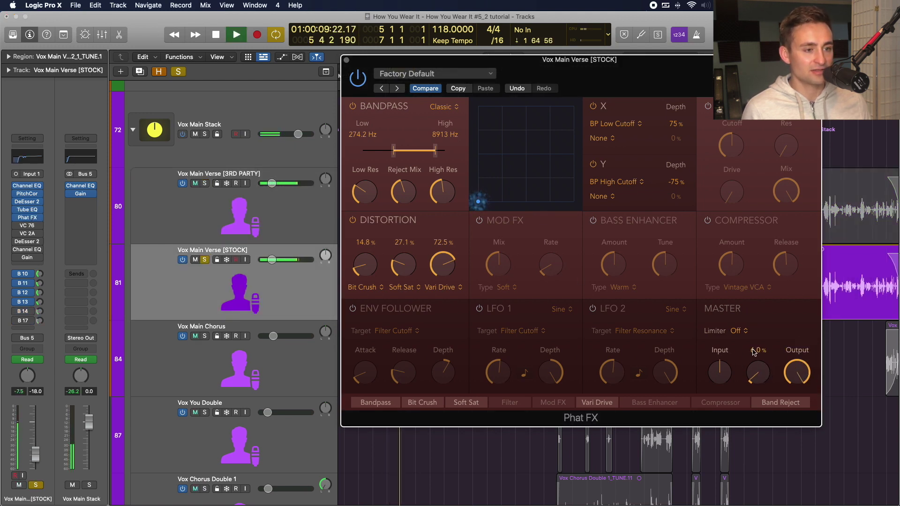
drag(706, 369, 709, 356)
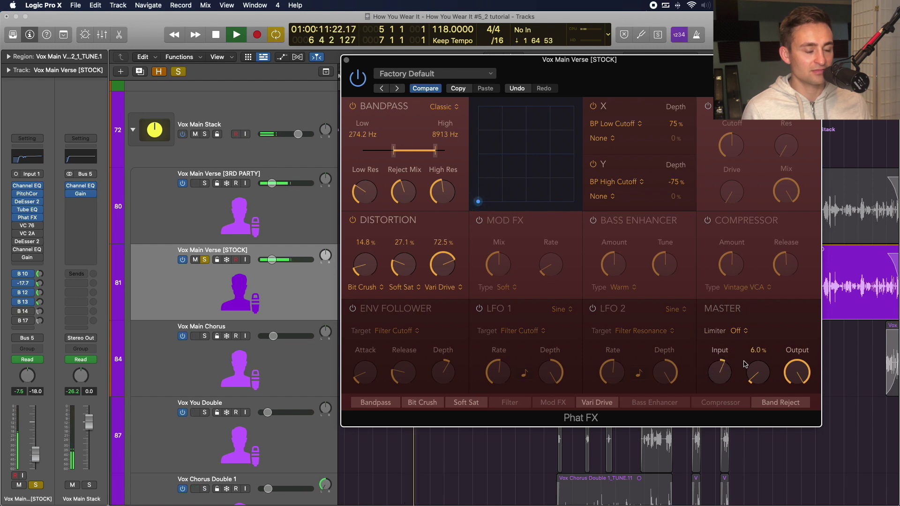
mouse_move(756, 368)
mouse_move(755, 372)
mouse_down()
mouse_move(716, 392)
mouse_move(759, 377)
mouse_move(759, 282)
mouse_move(738, 380)
mouse_move(741, 368)
mouse_up()
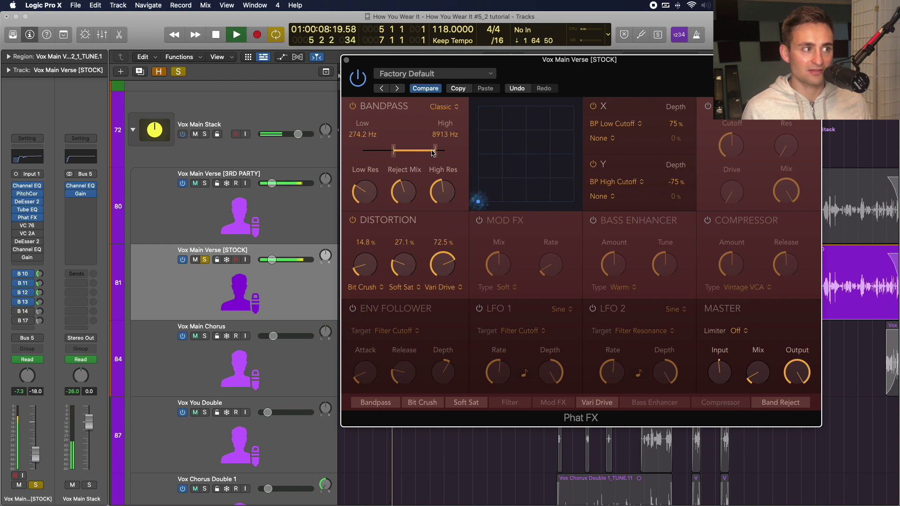
- Open the Phat FX bandpass top to 10890 Hz, lower High Res to 56.6%, and A/B the verses
drag(436, 151, 437, 153)
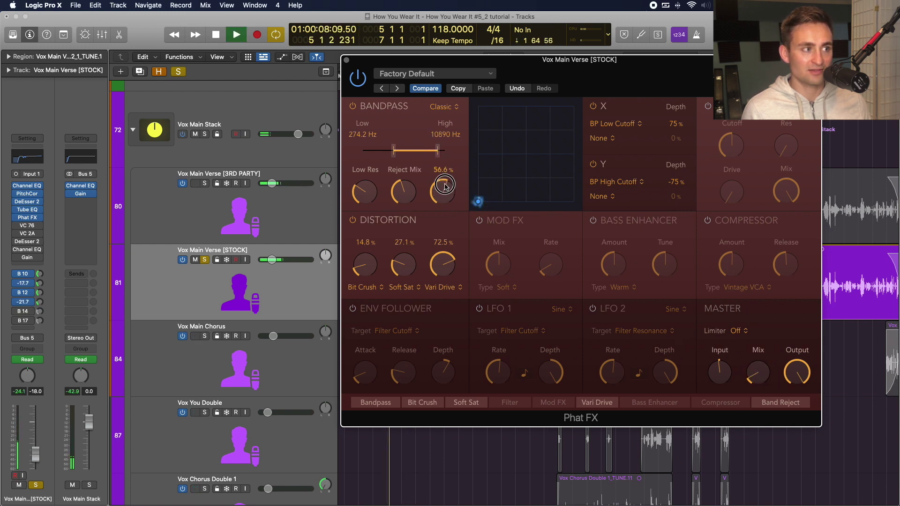
drag(443, 172, 444, 190)
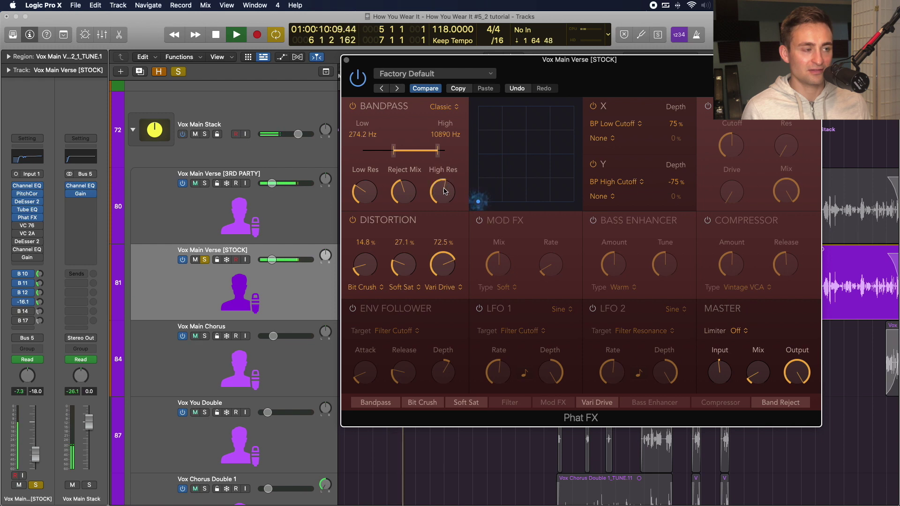
key(space)
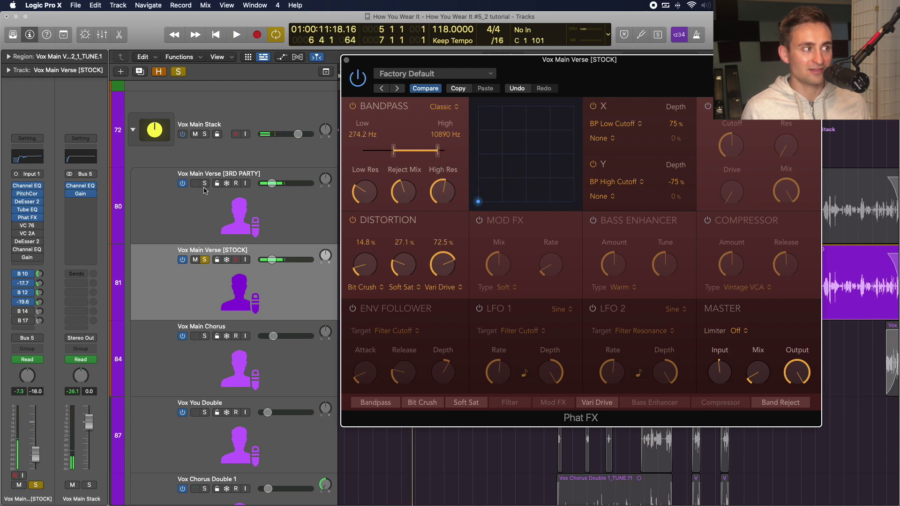
click(204, 184)
key(space)
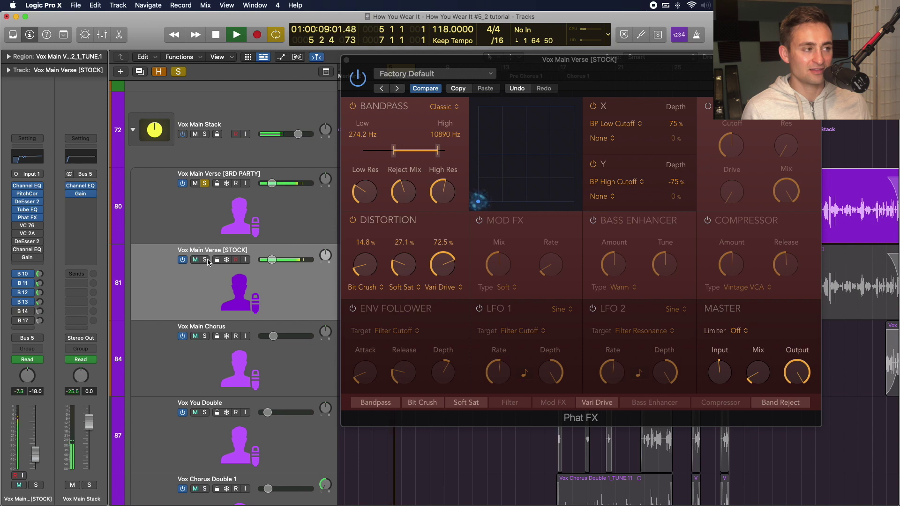
click(205, 260)
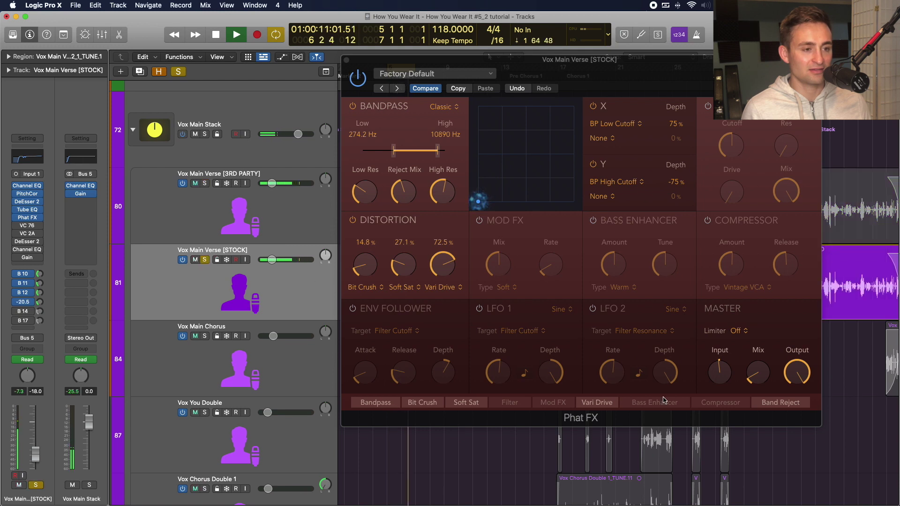
click(755, 375)
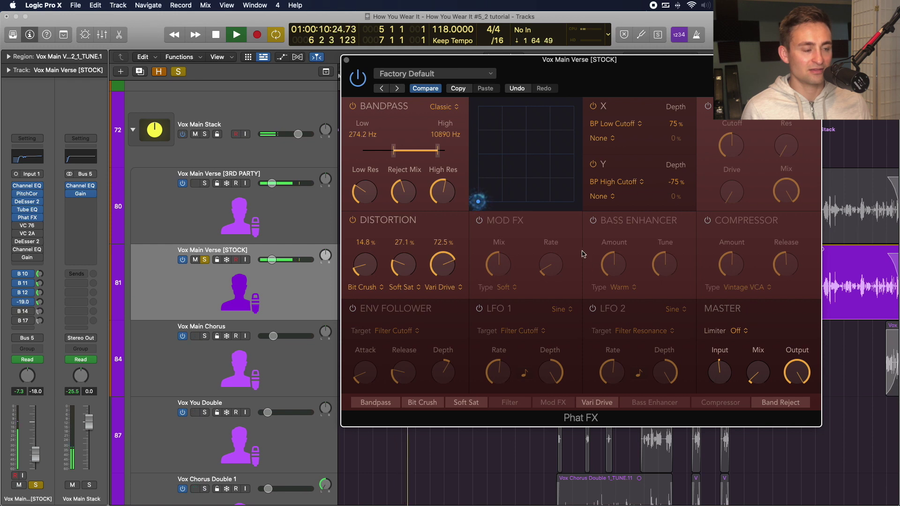
- Alternate Solo between the third-party and stock verses, playing each in turn
key(space)
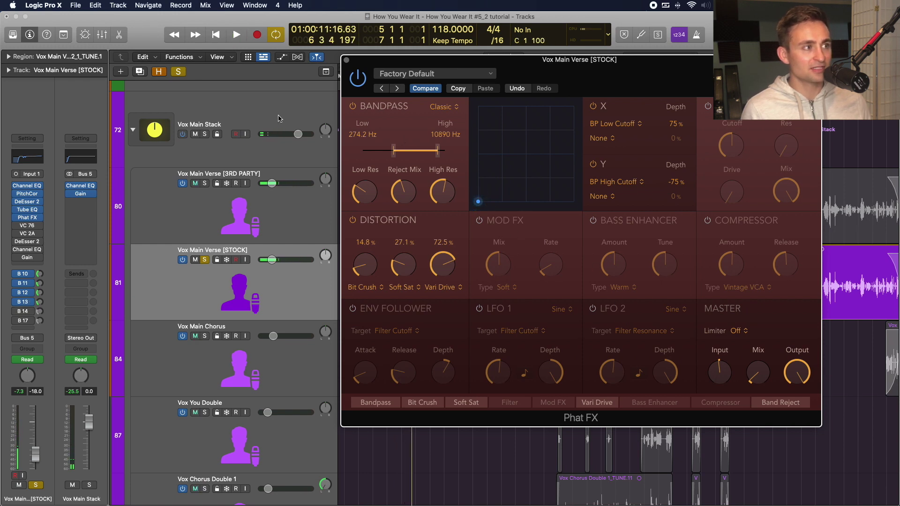
alt+click(205, 184)
key(space)
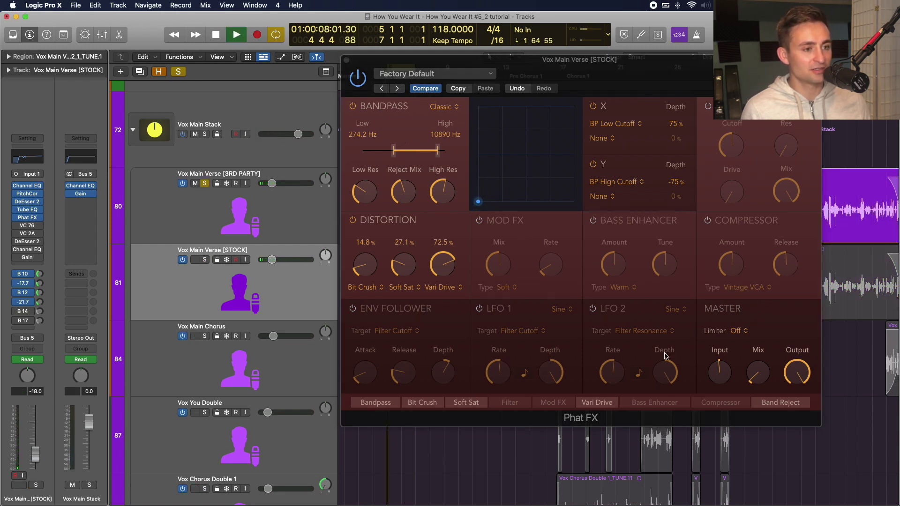
key(space)
alt+click(205, 259)
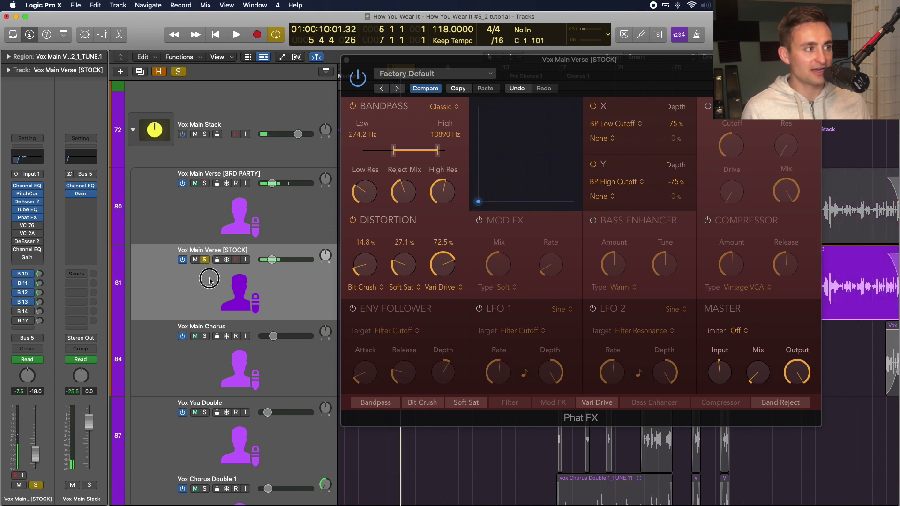
key(space)
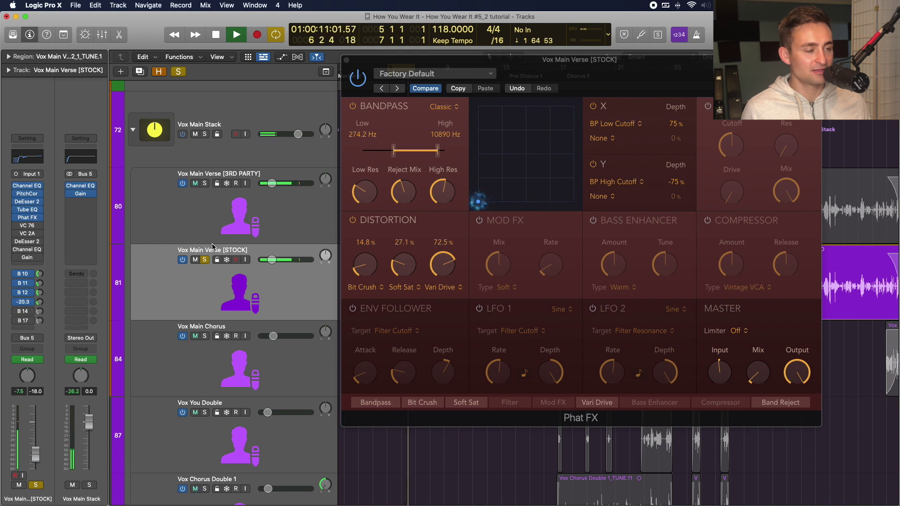
key(space)
- Repeat the verse 2 comparison, ending with no tracks soloed and the full mix playing
alt+click(205, 184)
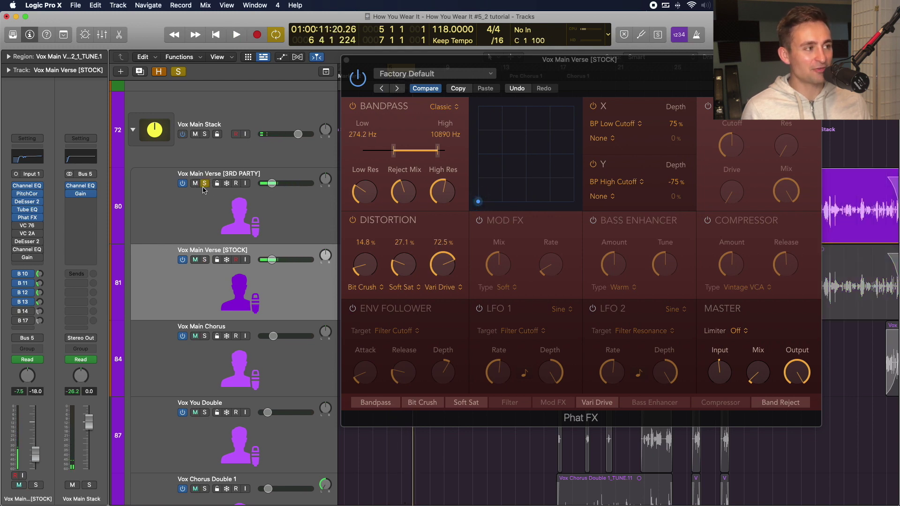
click(202, 204)
key(space)
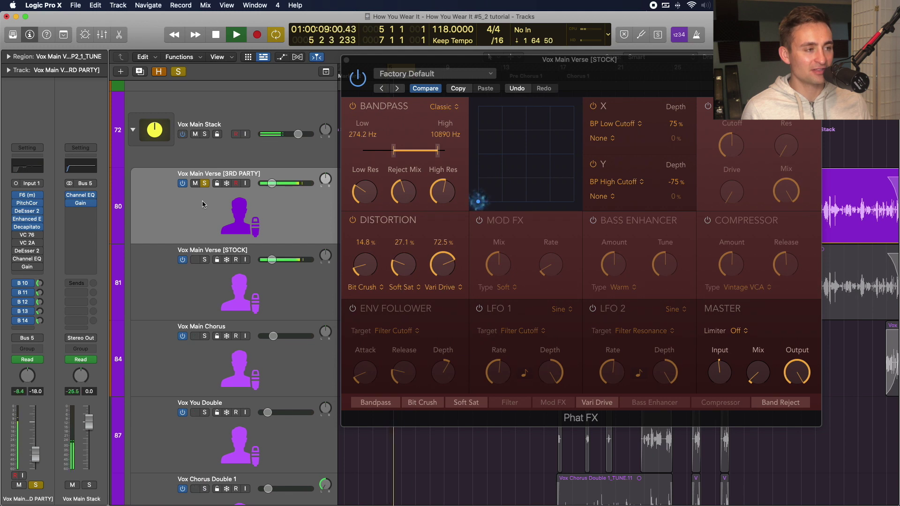
key(space)
alt+click(204, 260)
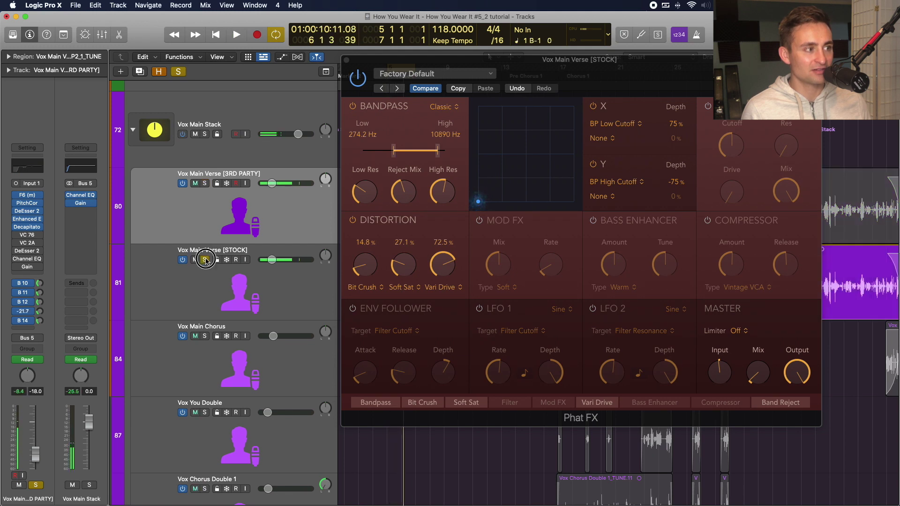
key(space)
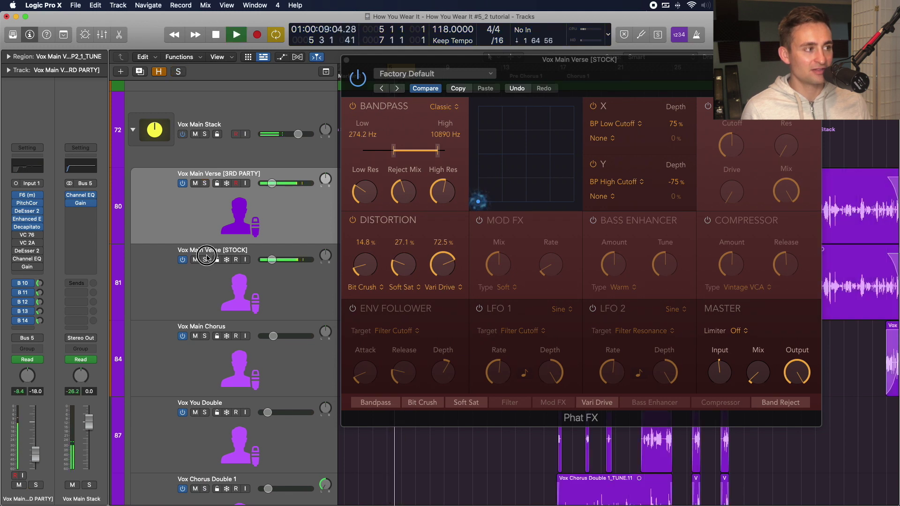
key(space)
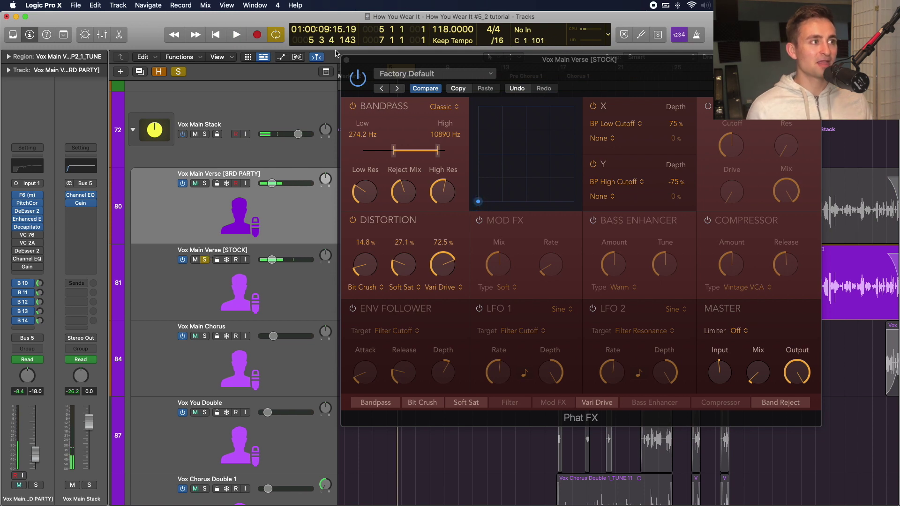
- Set Phat FX to Mix 6.4% and Input -1.0 dB, then close it and select the stock verse
click(762, 374)
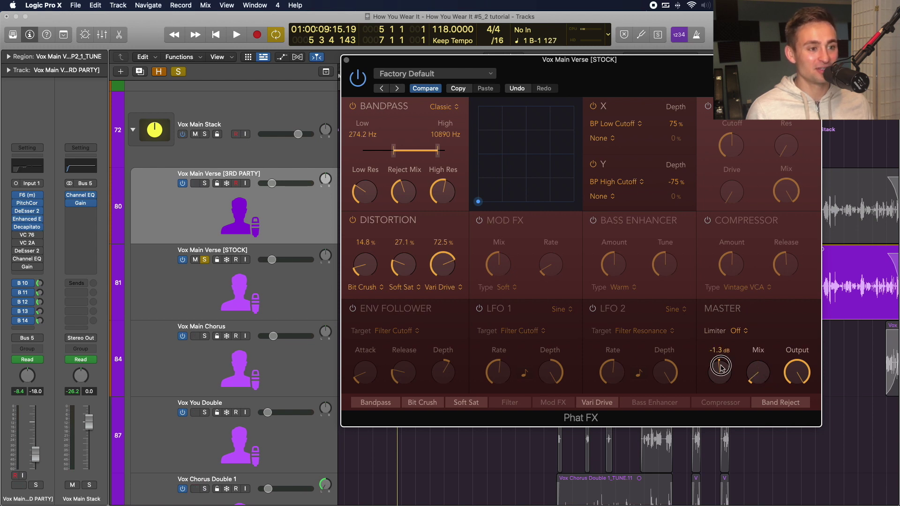
scroll(721, 365, down, 5)
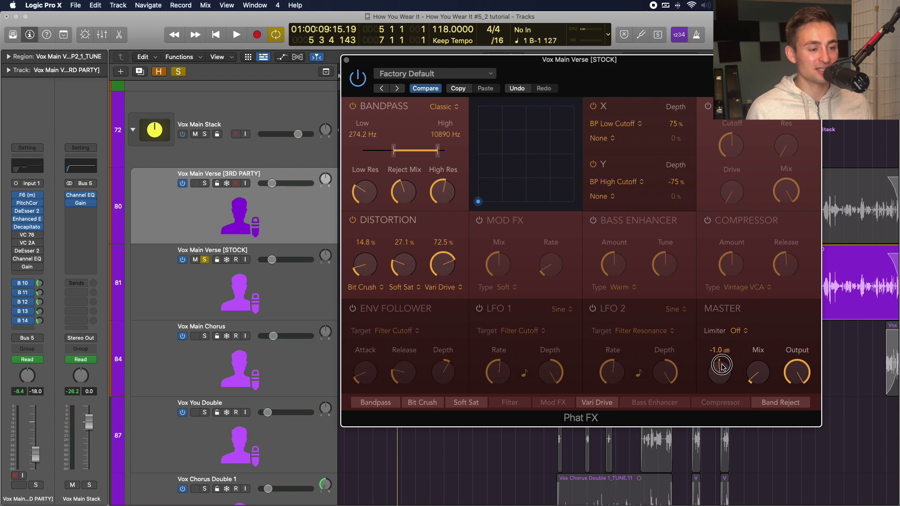
click(347, 61)
click(174, 295)
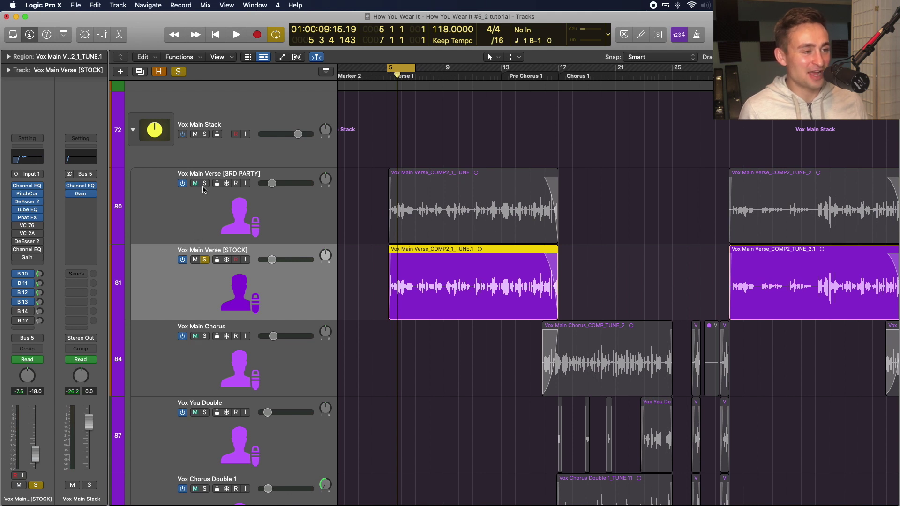
click(192, 209)
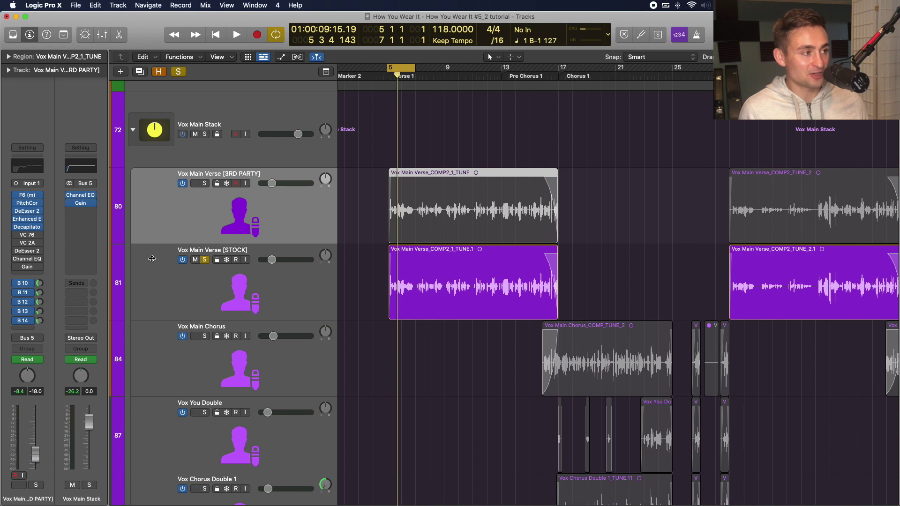
click(164, 286)
scroll(207, 276, down, 4)
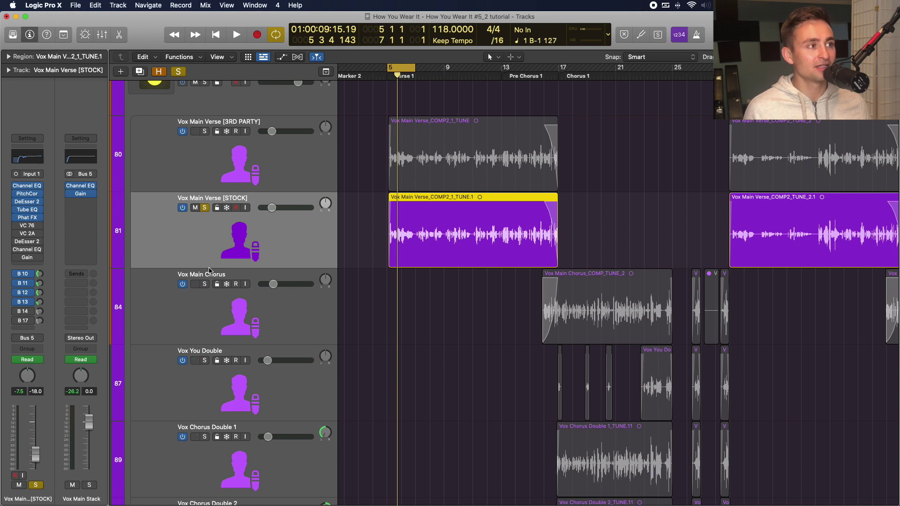
scroll(211, 261, up, 4)
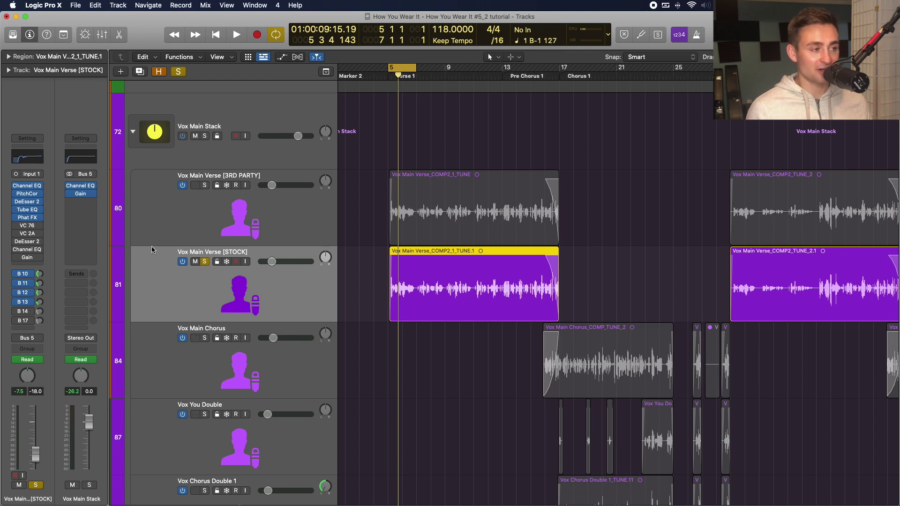
click(143, 213)
click(150, 299)
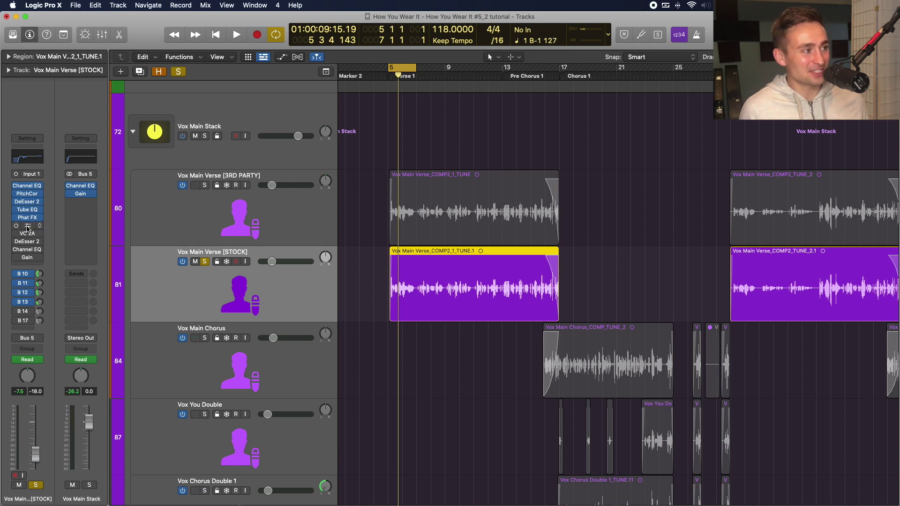
- Check the 3RD PARTY VC 76, load Bright Vocal on the stock Compressor, and reopen Phat FX
click(181, 201)
click(27, 235)
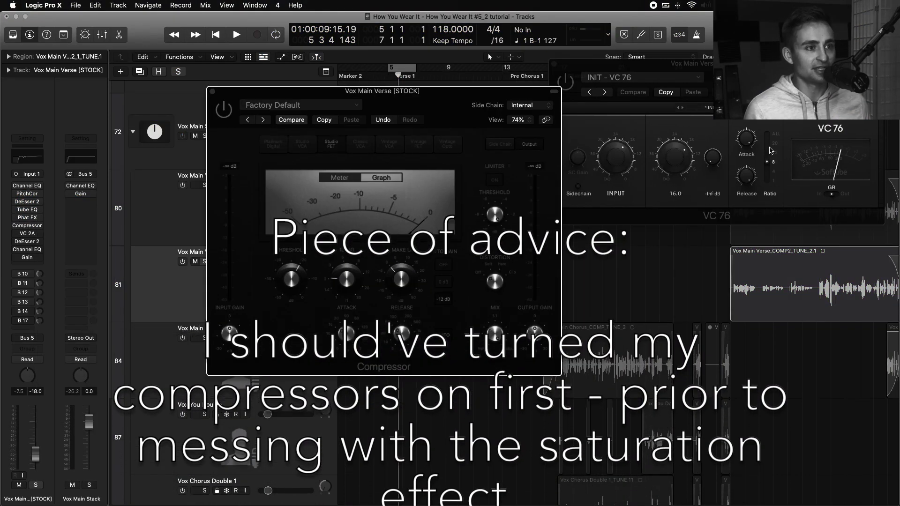
click(267, 105)
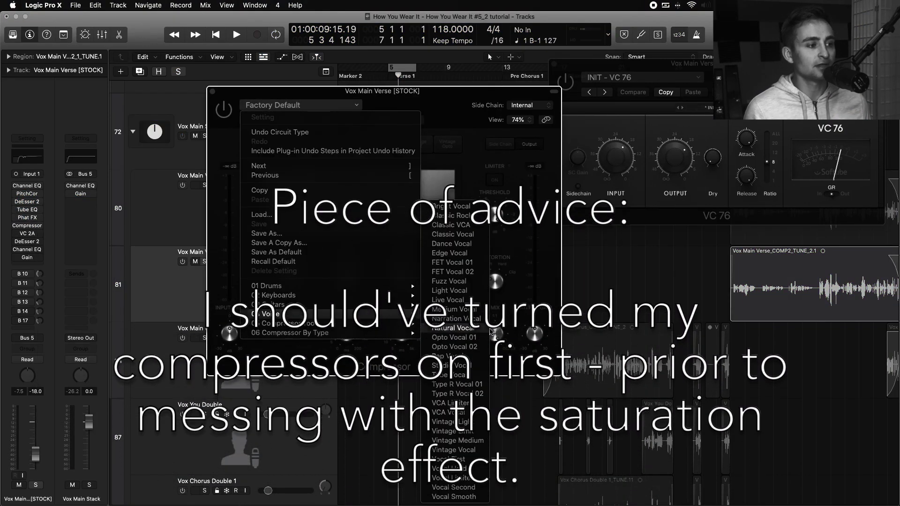
click(351, 338)
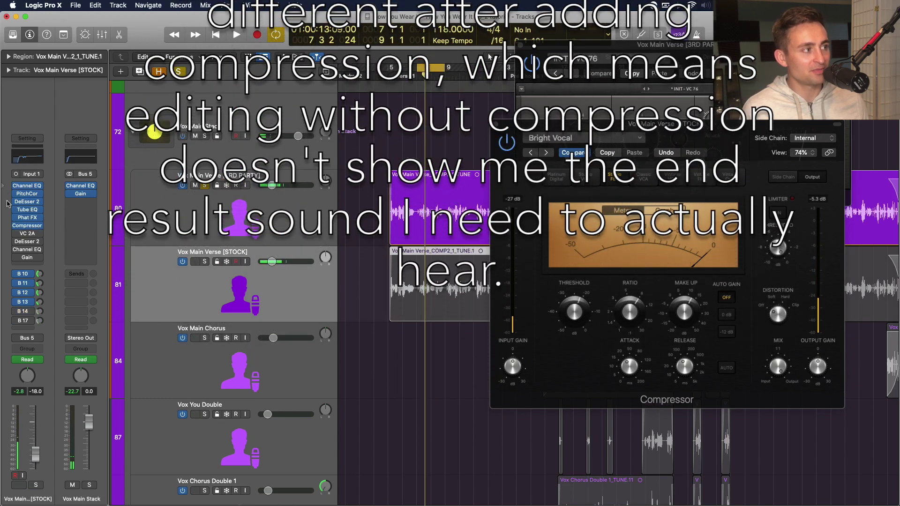
click(29, 219)
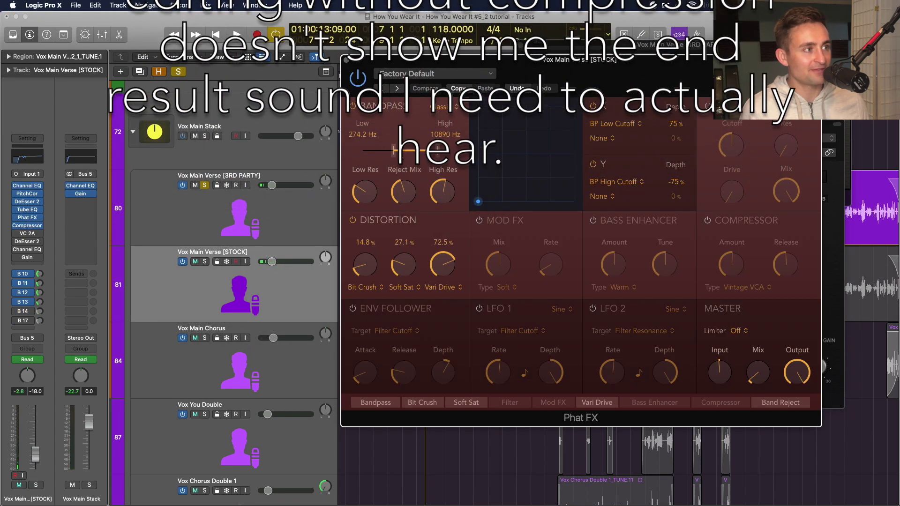
- Lower the Phat FX bandpass low cutoff, then bring it back up to about 122 Hz
drag(396, 156, 388, 156)
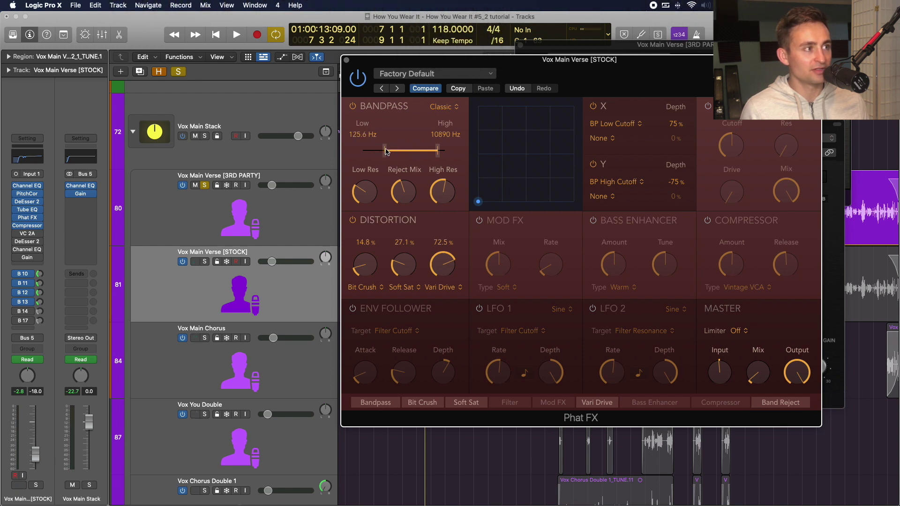
drag(427, 60, 440, 61)
key(space)
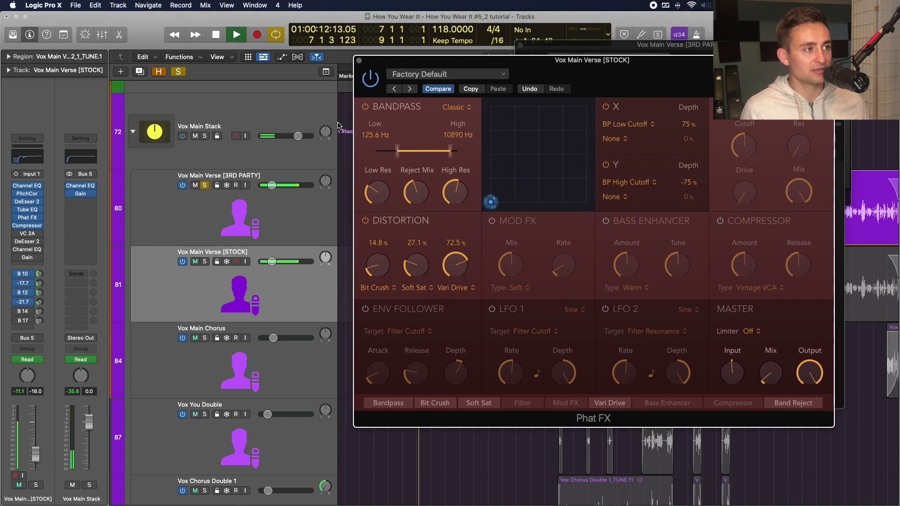
mouse_move(396, 155)
mouse_down()
mouse_move(387, 155)
mouse_move(394, 155)
mouse_up()
key(space)
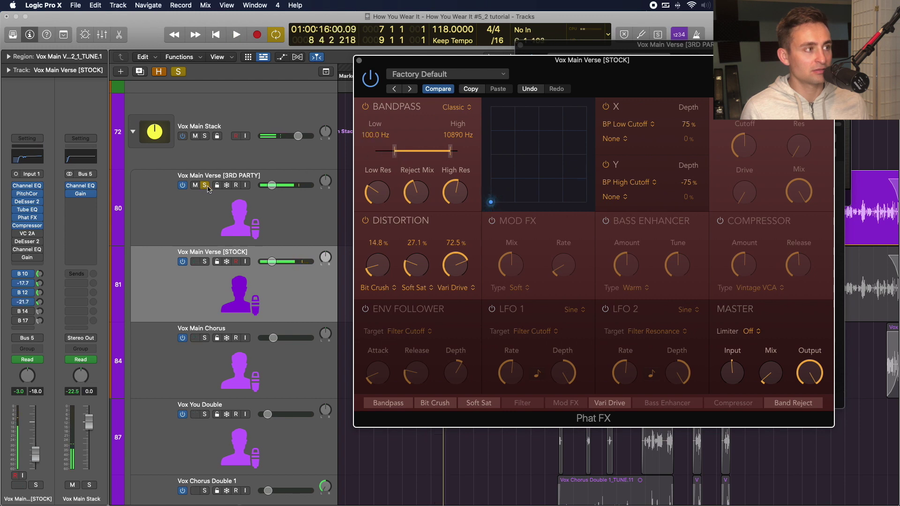
alt+click(206, 261)
key(space)
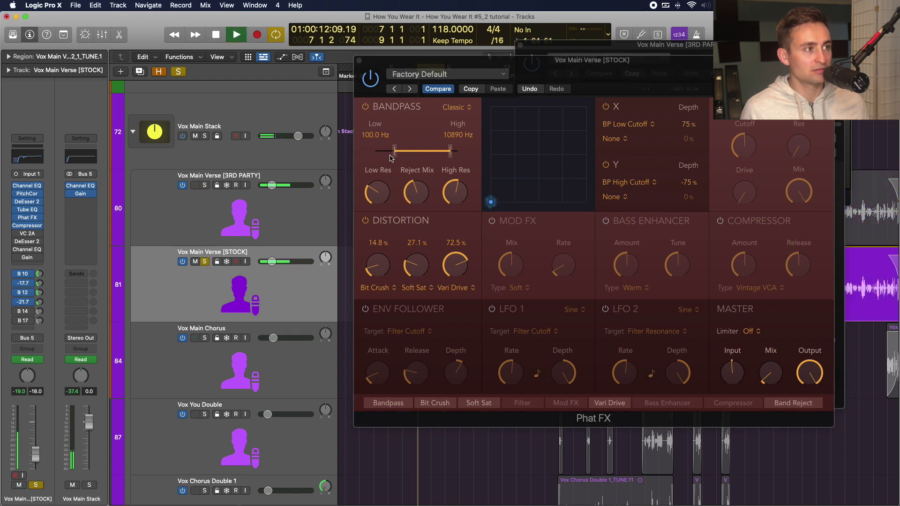
drag(395, 155, 402, 155)
key(space)
- A/B with the 3RD PARTY vocal, then raise the bandpass high cutoff to 12590 Hz and High Res
alt+click(204, 186)
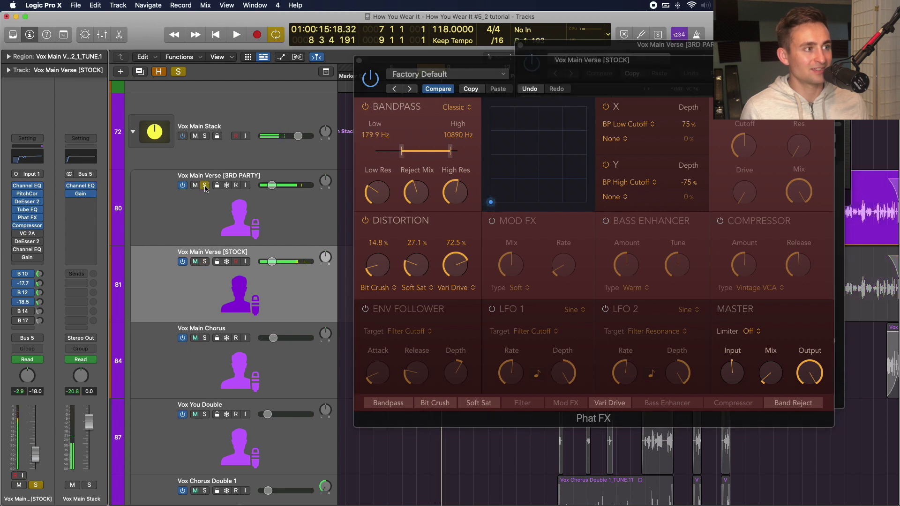
key(space)
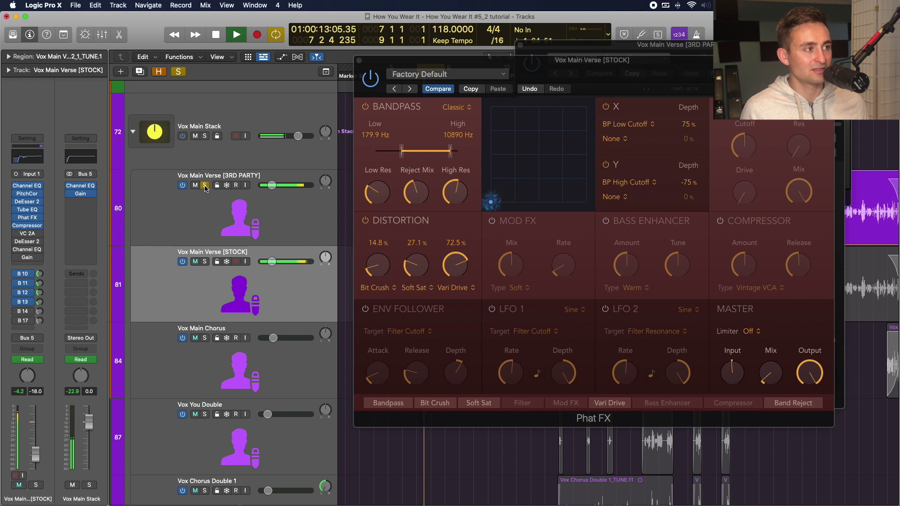
alt+click(204, 262)
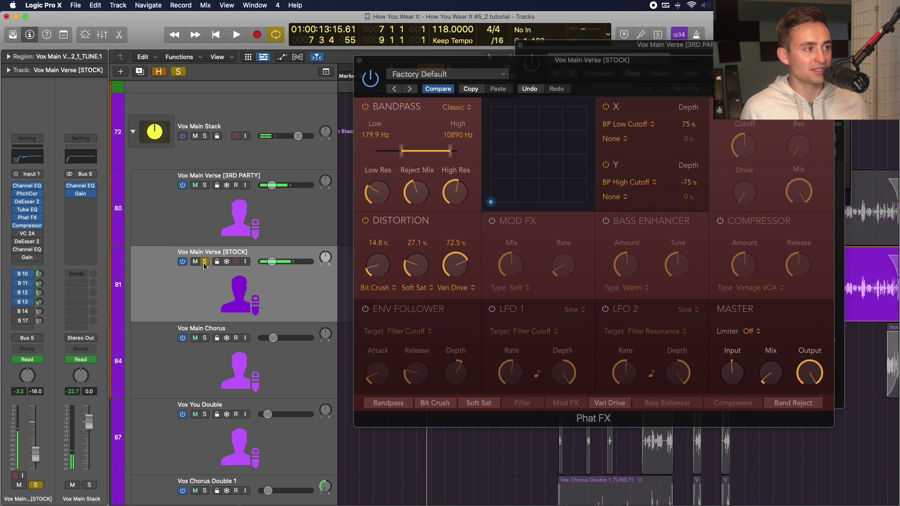
key(space)
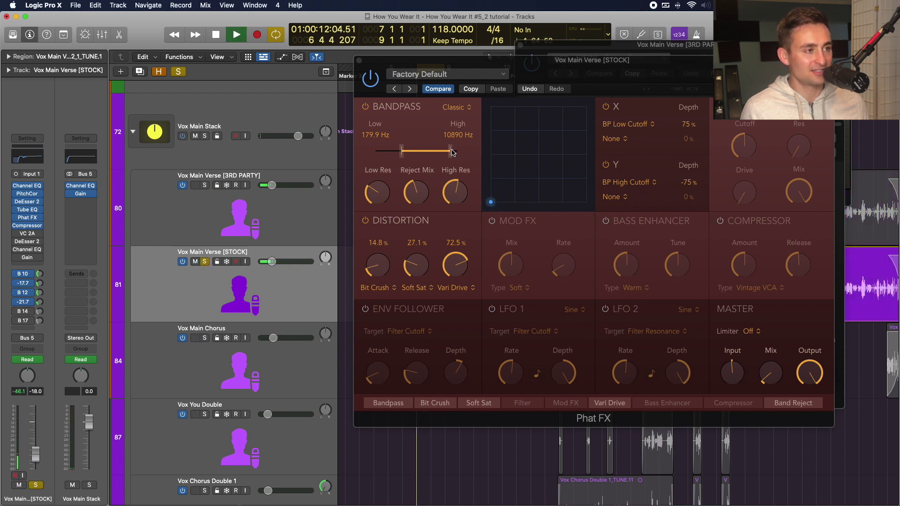
drag(453, 152, 451, 151)
drag(452, 193, 453, 188)
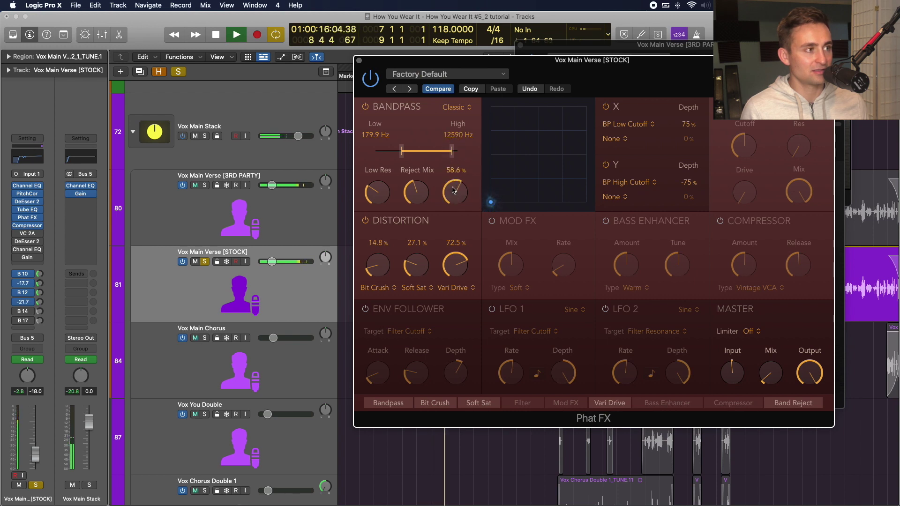
key(space)
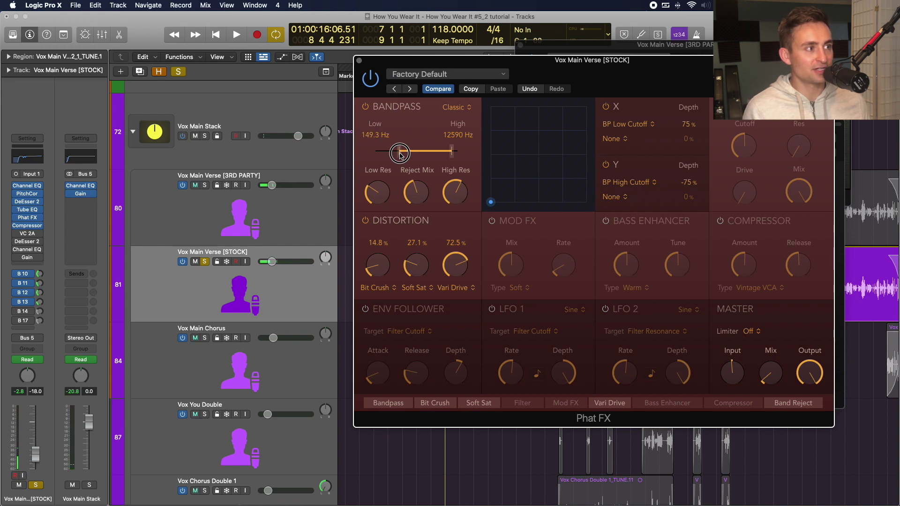
key(space)
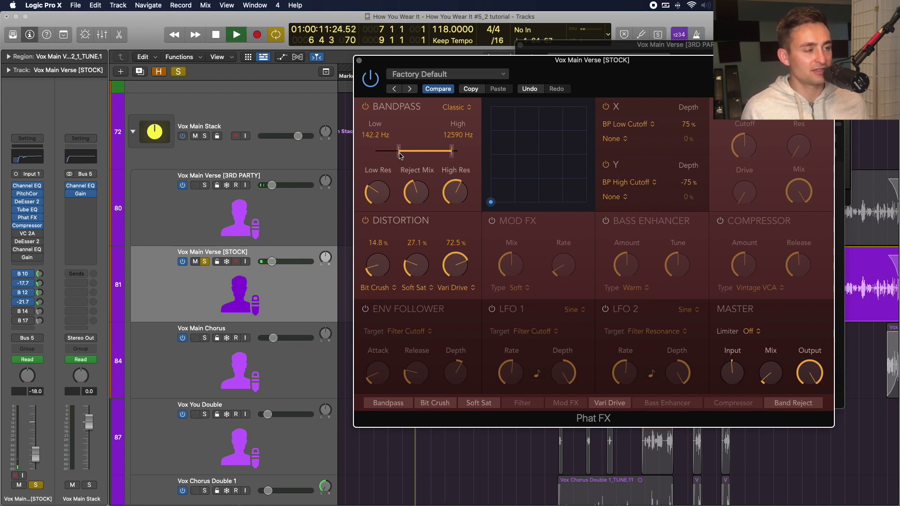
- Compare again, then set the bandpass low cutoff to 190.1 Hz and adjust Low Res
alt+click(205, 185)
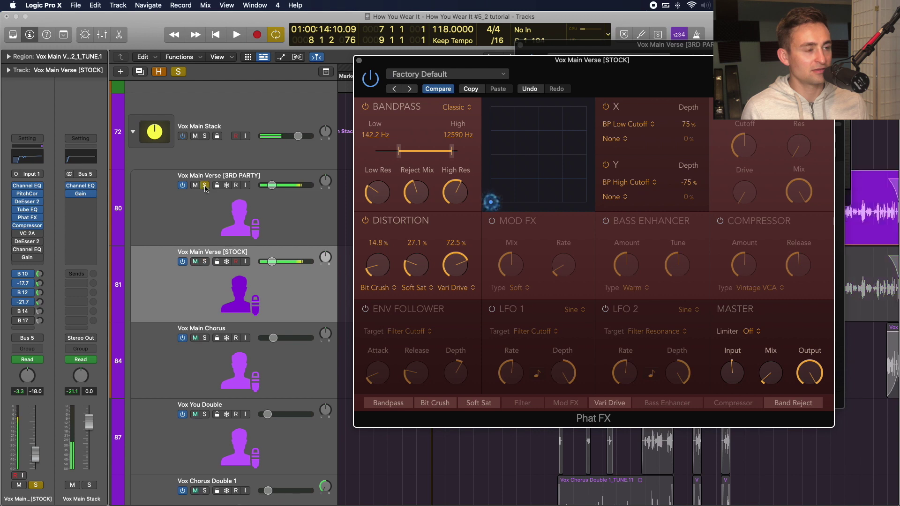
key(space)
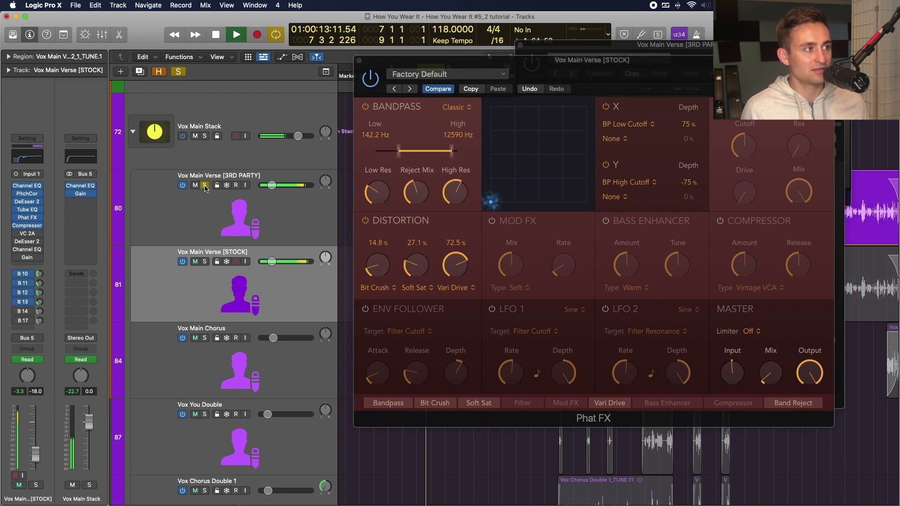
alt+click(208, 262)
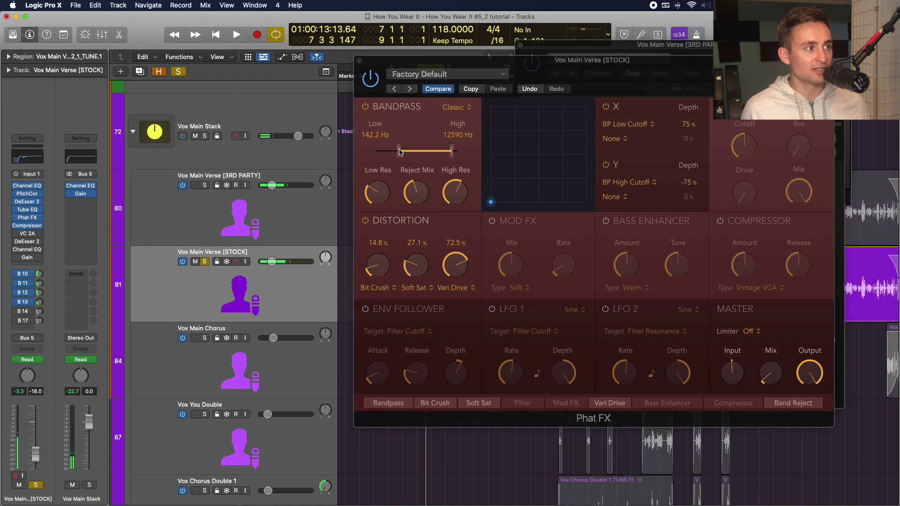
drag(400, 151, 398, 154)
key(space)
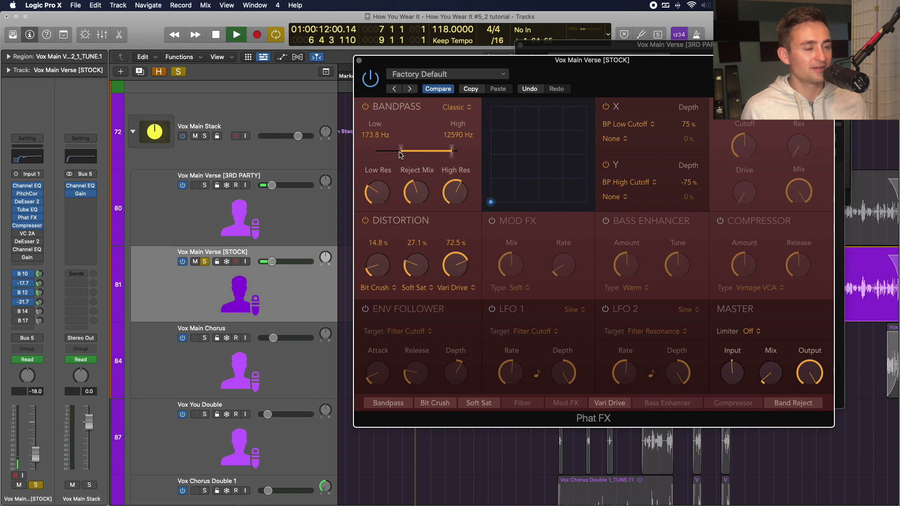
click(400, 151)
drag(400, 154, 402, 151)
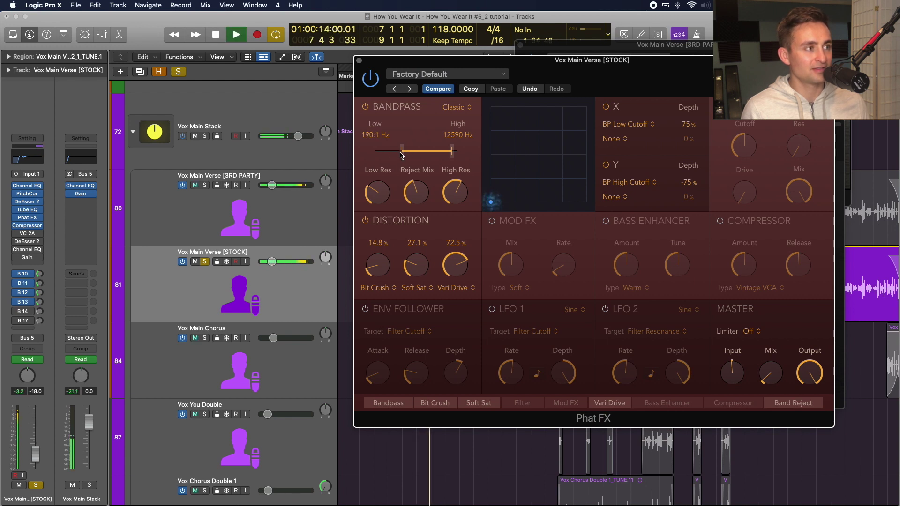
drag(373, 192, 374, 196)
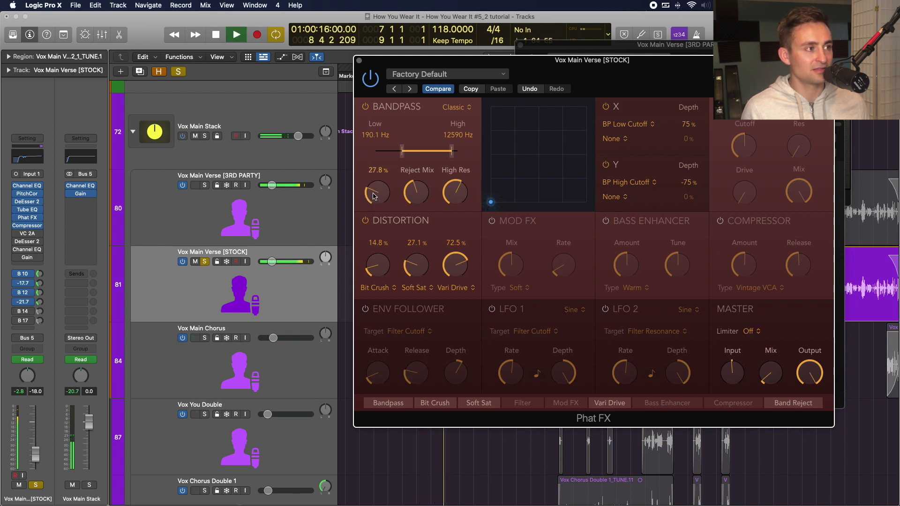
- Stop playback, close Phat FX, and reposition the stock Compressor window lower left
key(space)
click(358, 60)
click(584, 125)
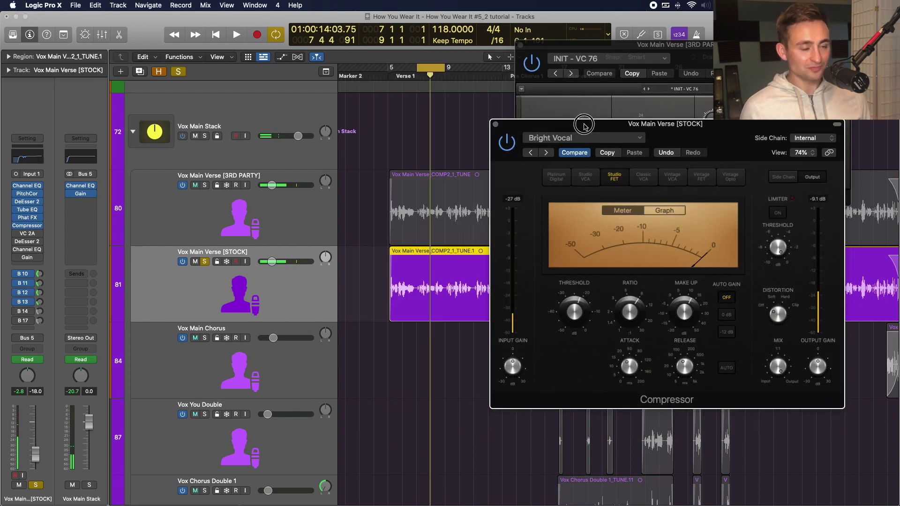
drag(583, 125, 571, 172)
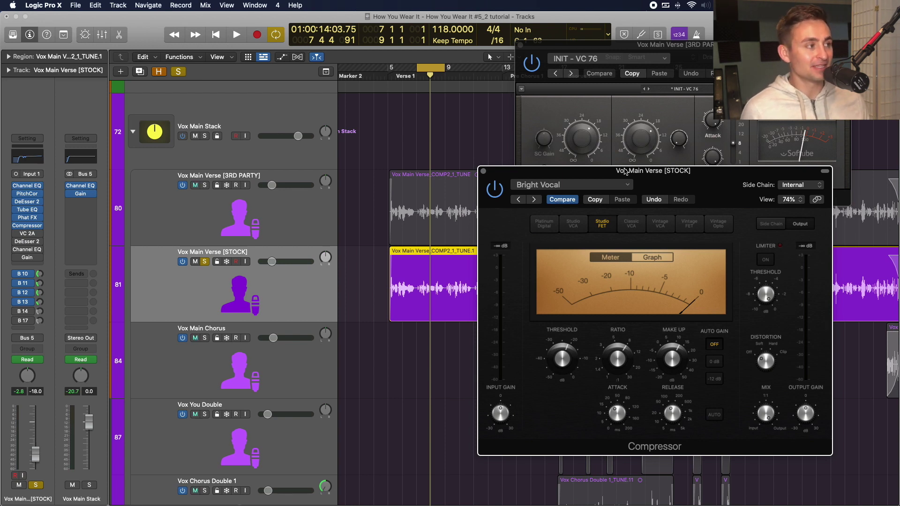
drag(625, 170, 657, 165)
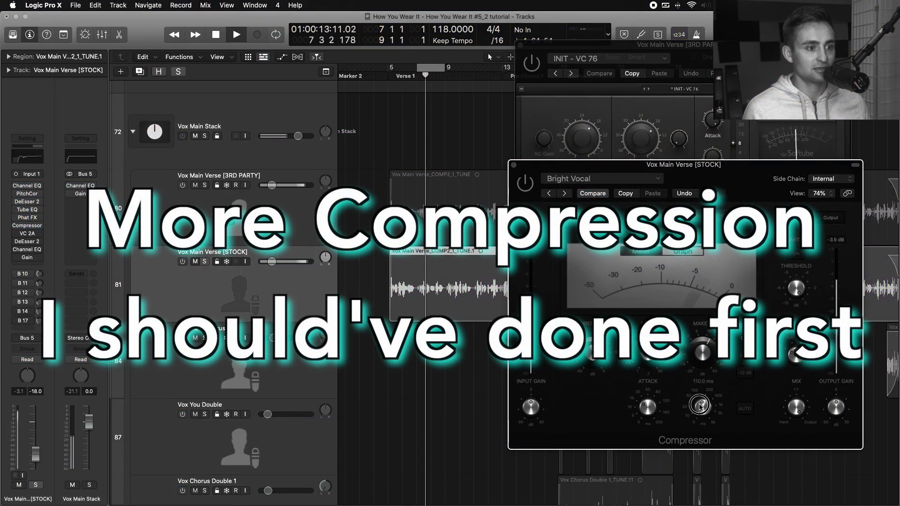
click(208, 261)
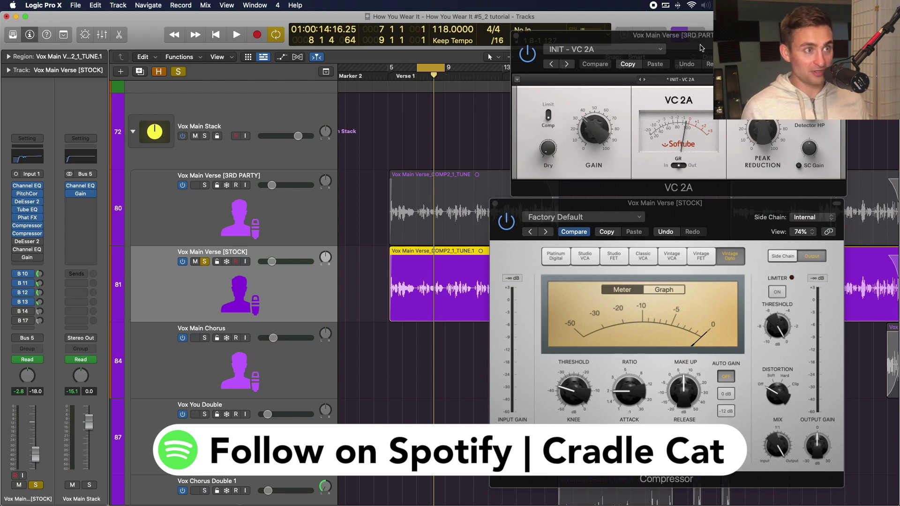
- With VC 2A in front, play the verse soloing third-party, then stock
click(703, 42)
click(204, 185)
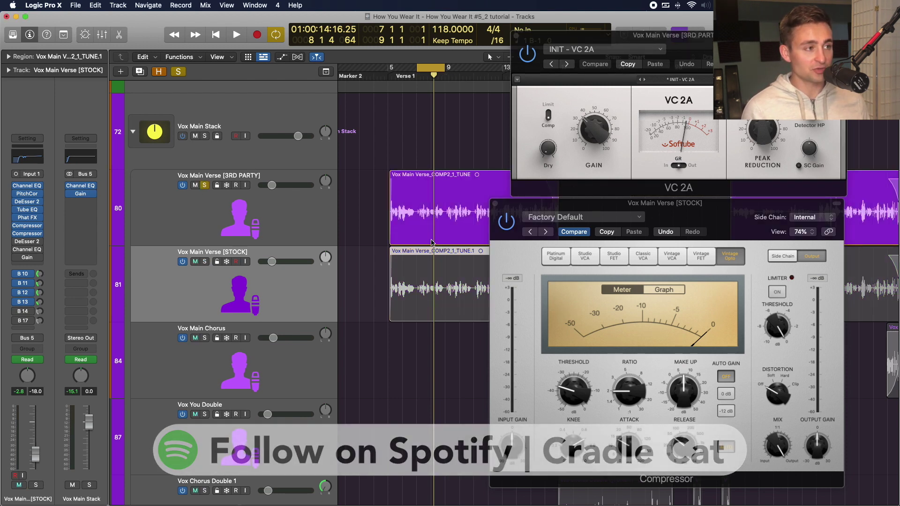
key(space)
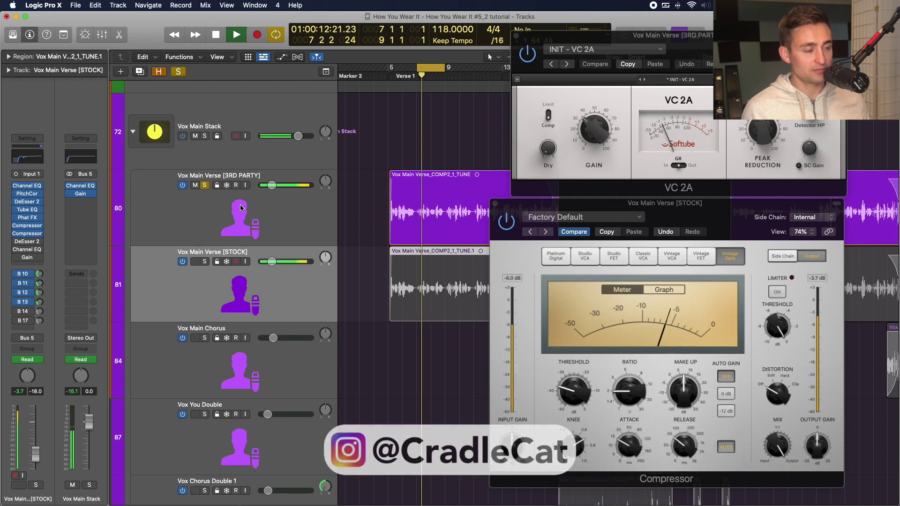
key(space)
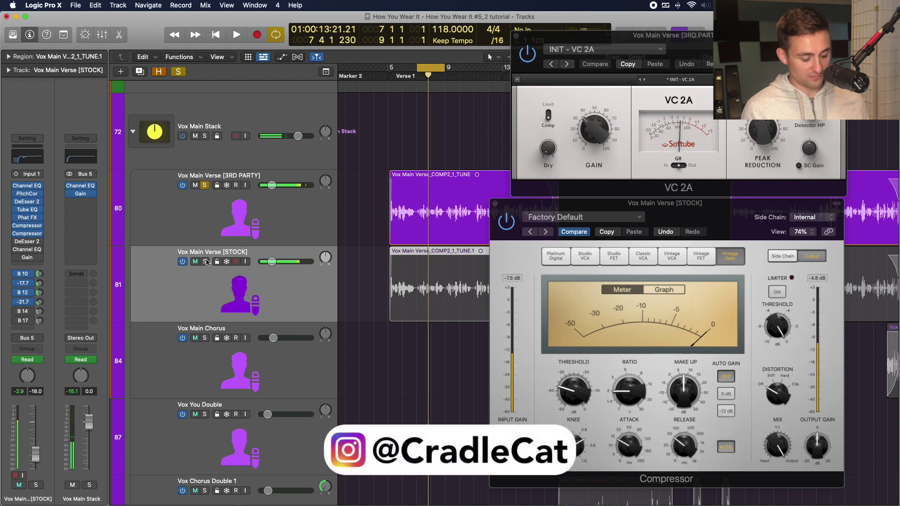
click(205, 262)
key(space)
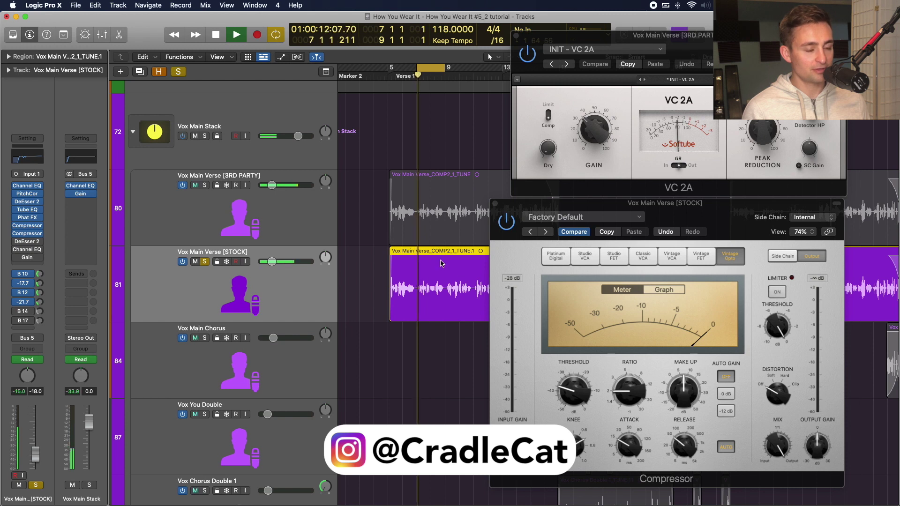
key(space)
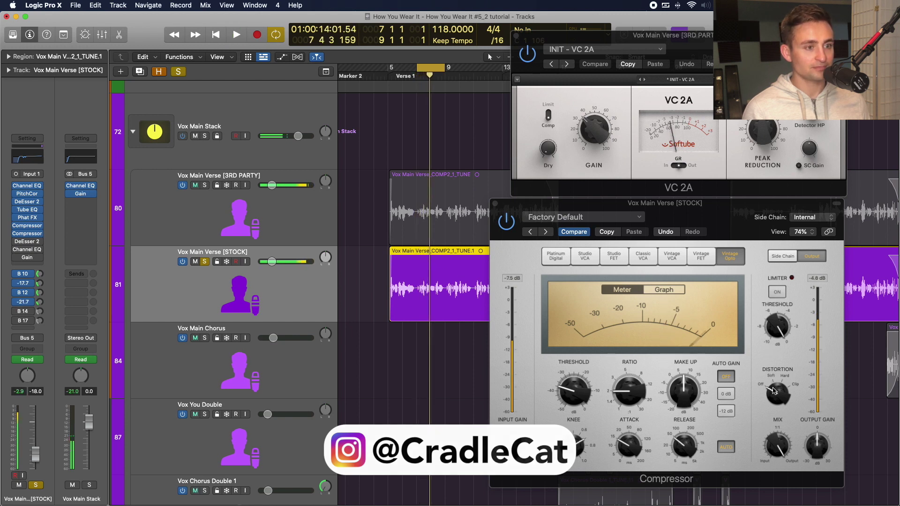
- Raise the stock Compressor make-up gain to 4.5 dB, comparing against third-party solo
click(772, 378)
key(space)
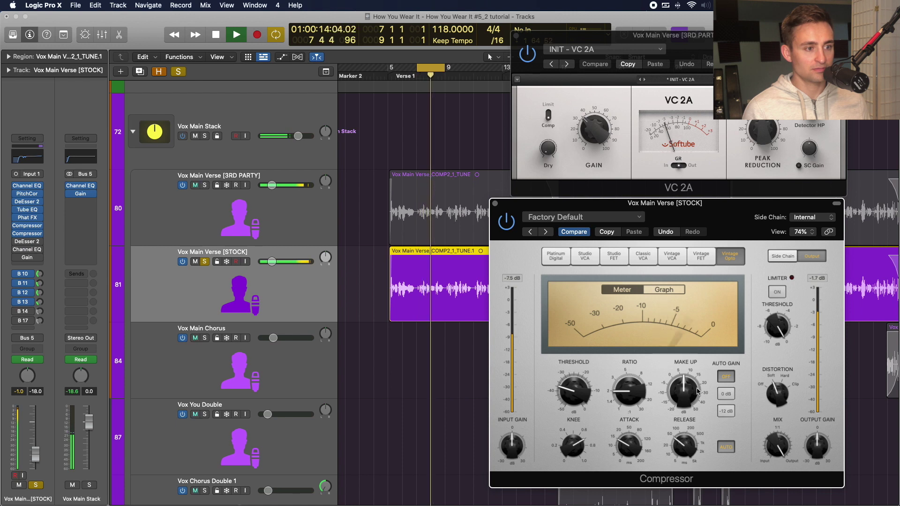
drag(684, 387, 686, 391)
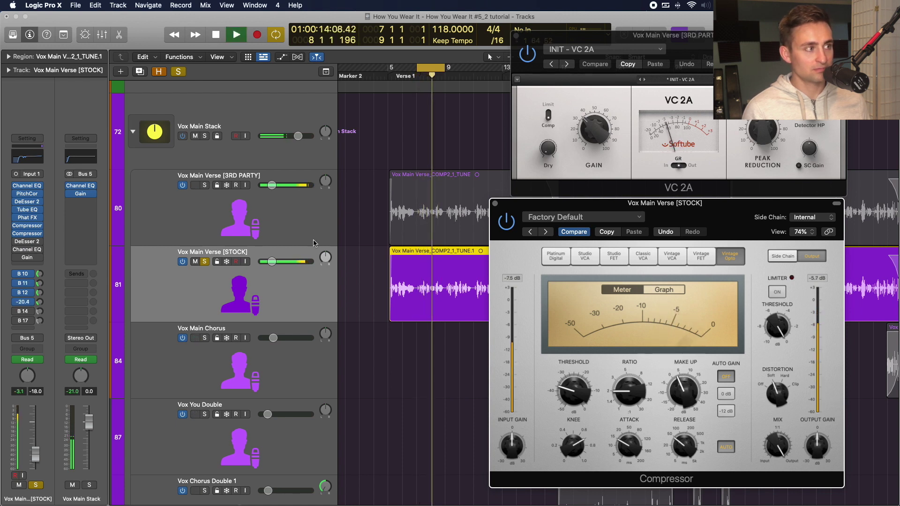
click(205, 185)
click(204, 261)
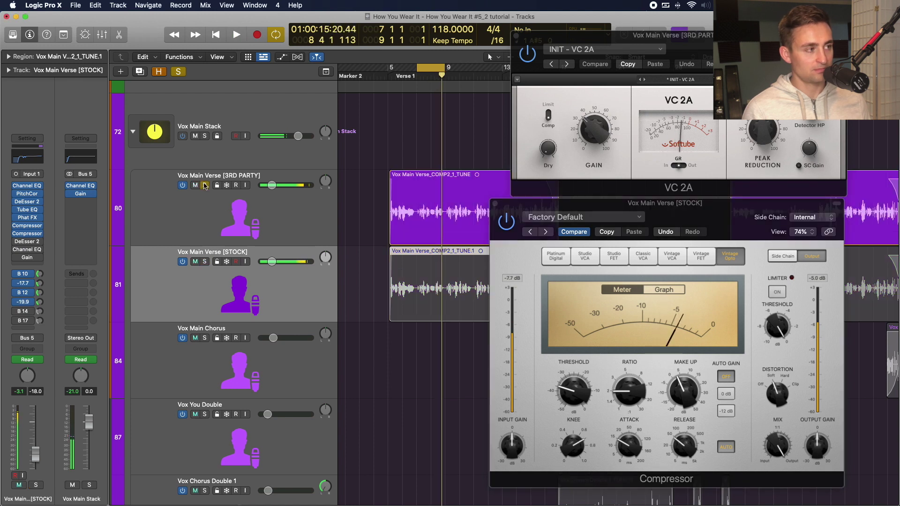
click(204, 262)
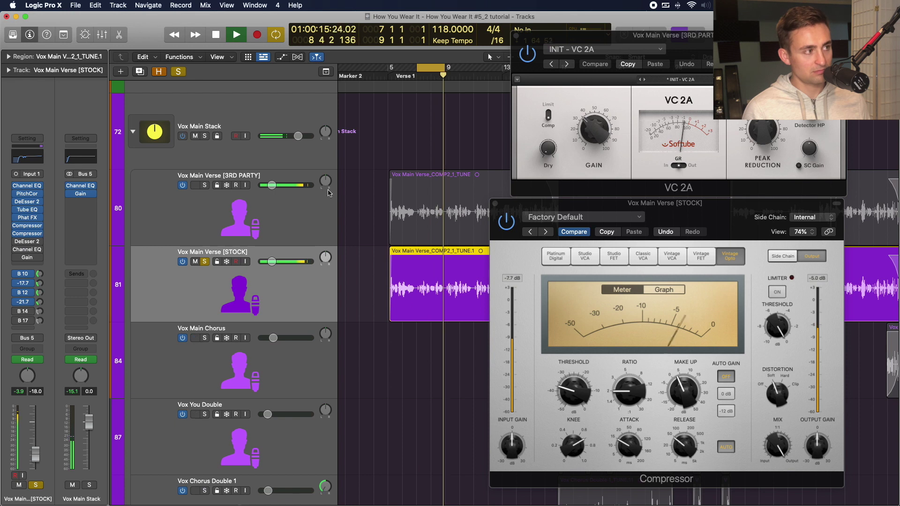
- Toggle solo between the verse tracks, then nudge the stock make-up gain slightly
click(204, 186)
click(205, 262)
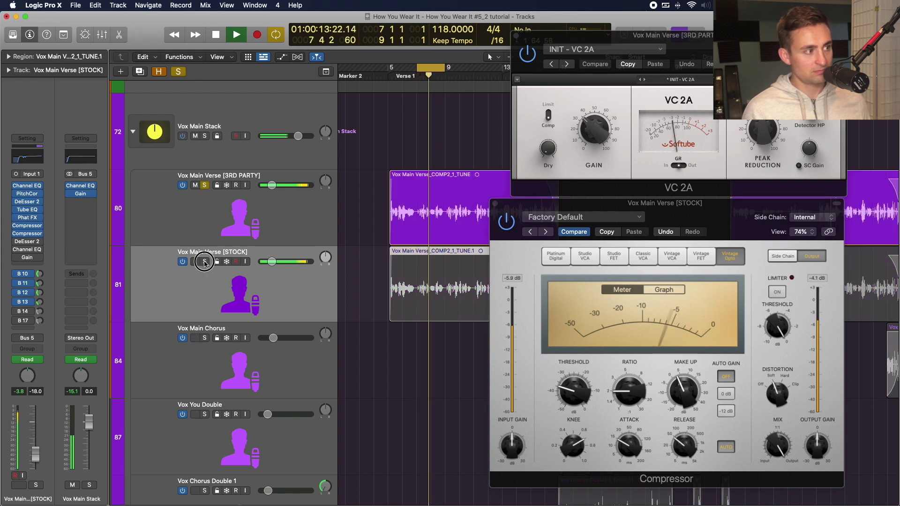
click(205, 261)
click(689, 391)
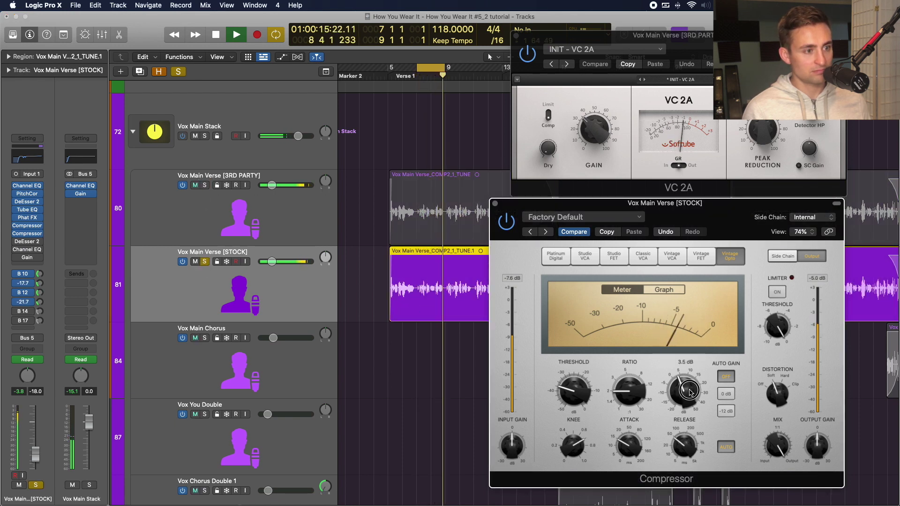
drag(688, 391, 689, 389)
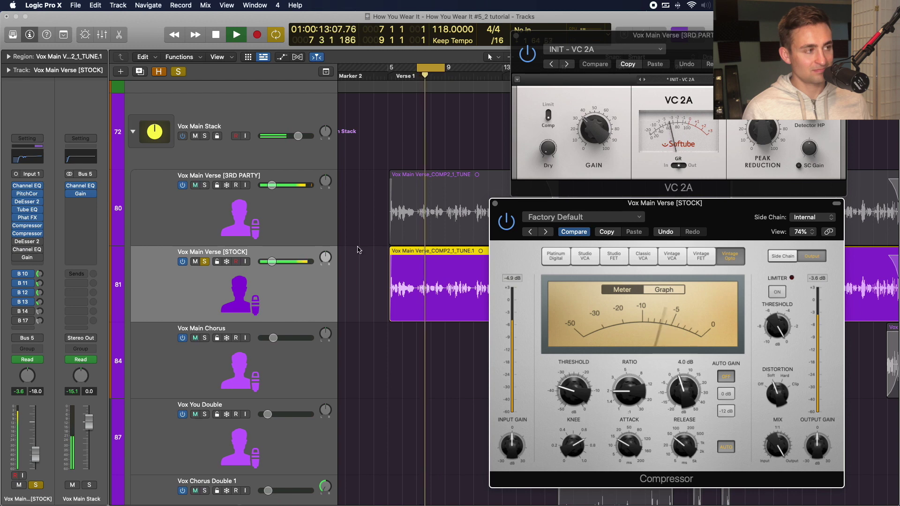
- Solo and select the third-party verse track and play its chain
click(205, 186)
click(205, 186)
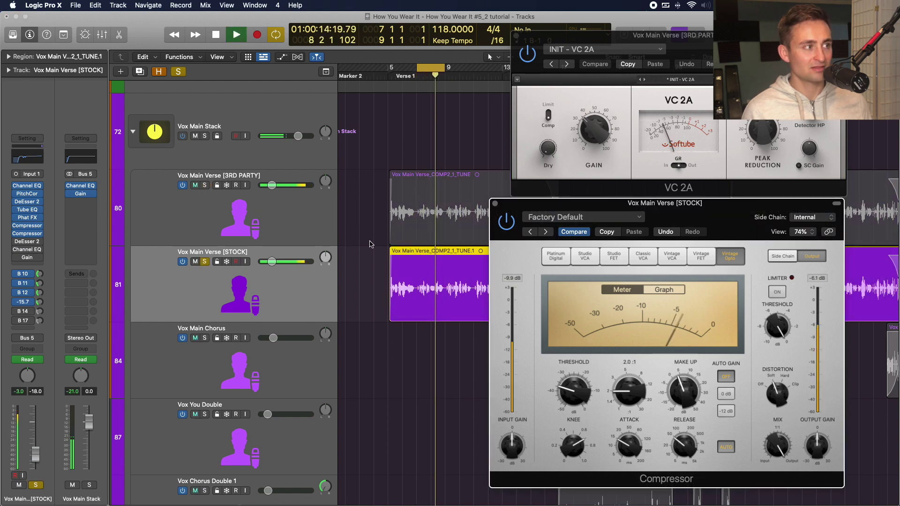
click(205, 186)
click(204, 204)
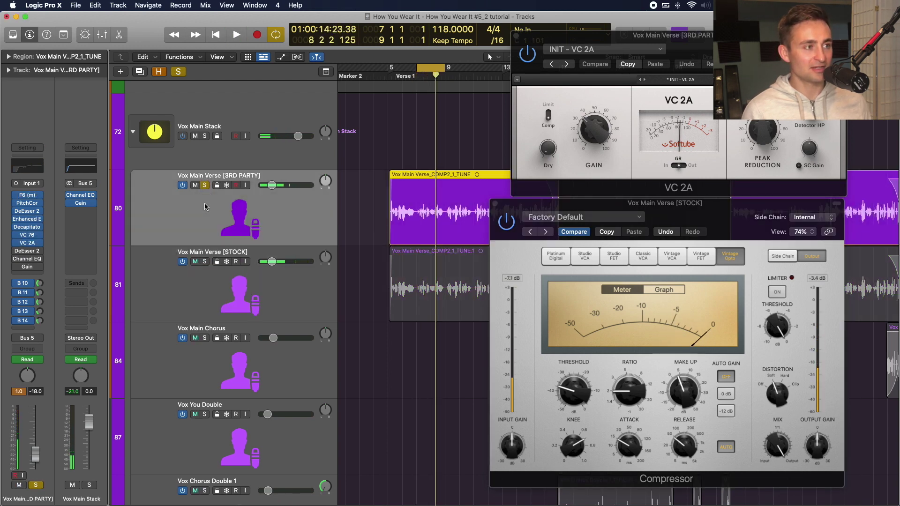
key(space)
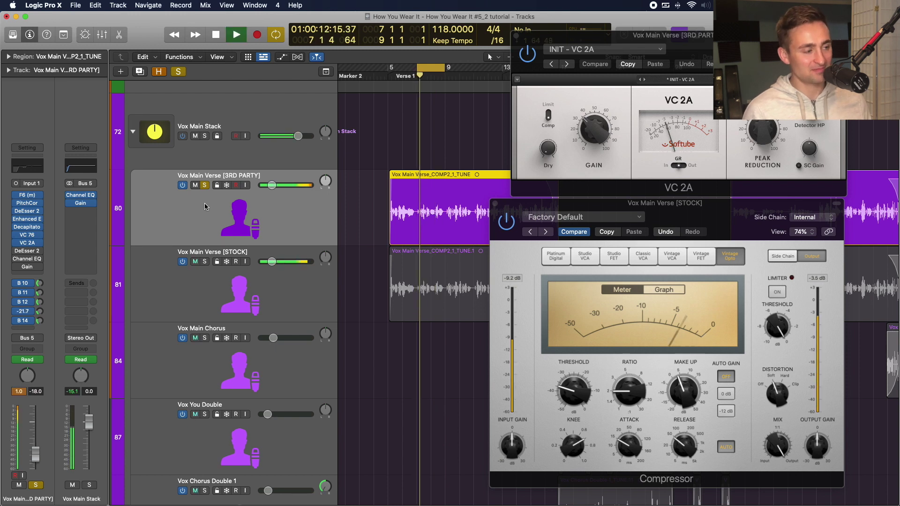
key(space)
- Solo the stock verse track, play it, and close the Compressor window
click(189, 282)
click(207, 262)
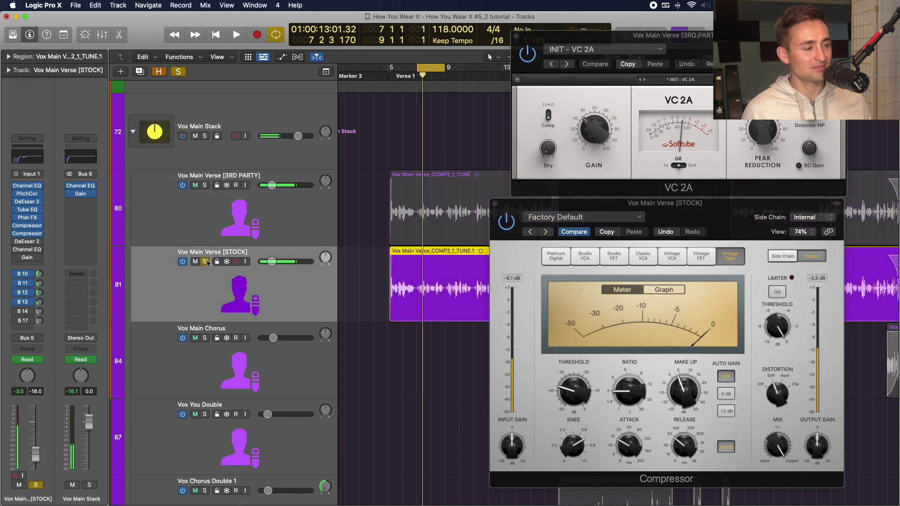
key(space)
key(space)
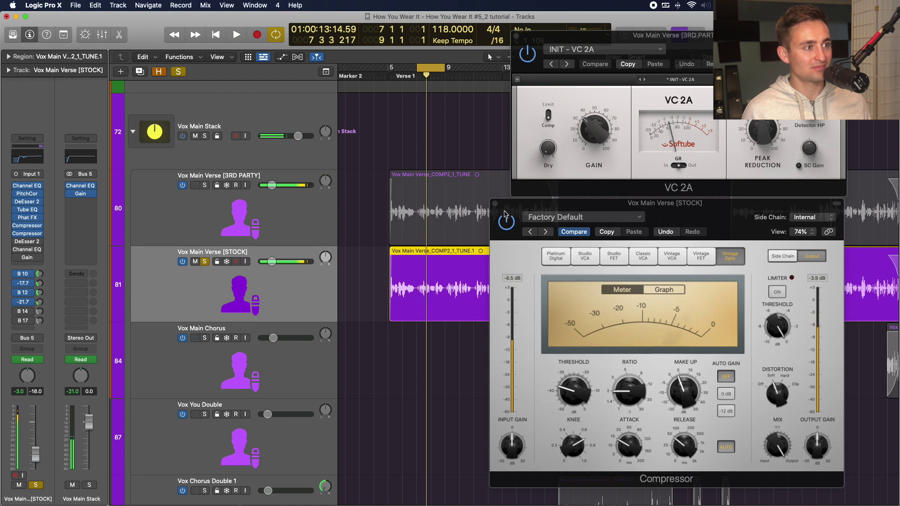
click(495, 203)
- Close VC 2A and play the verse soloing third-party, then stock
click(517, 36)
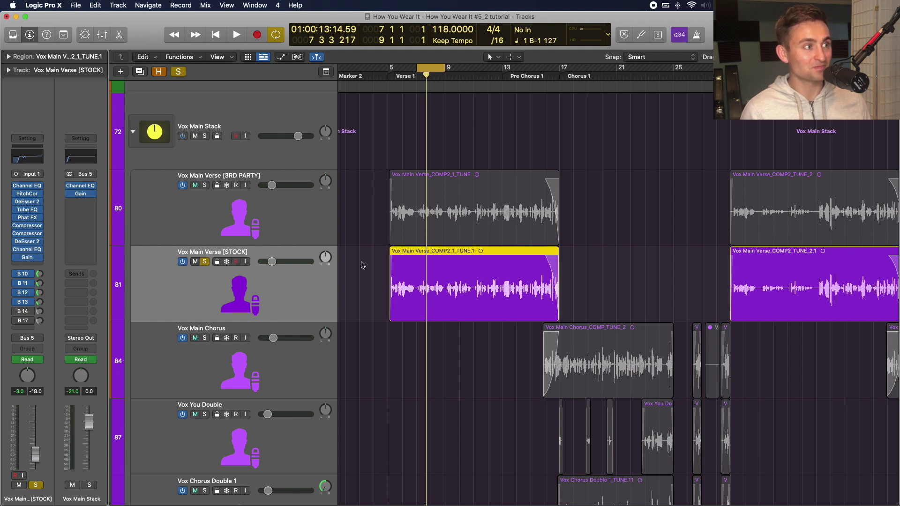
click(205, 186)
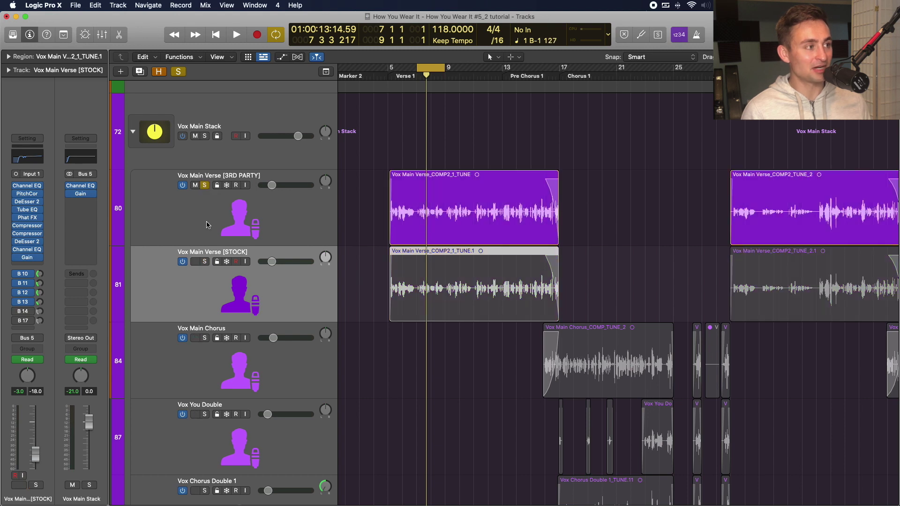
click(206, 222)
key(space)
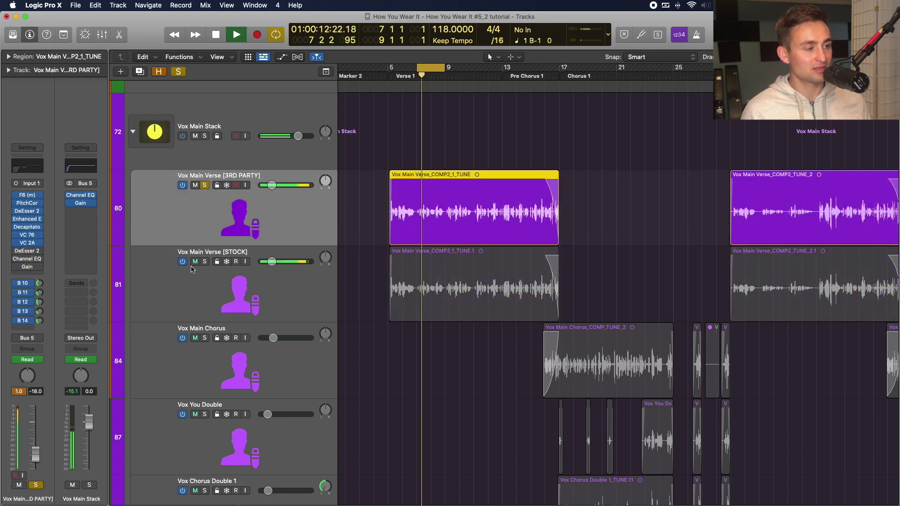
key(space)
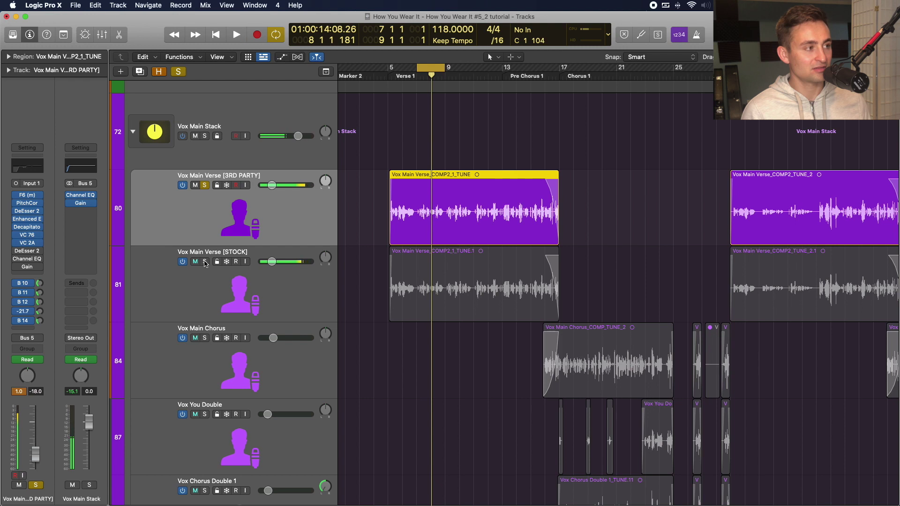
click(205, 261)
click(207, 279)
key(space)
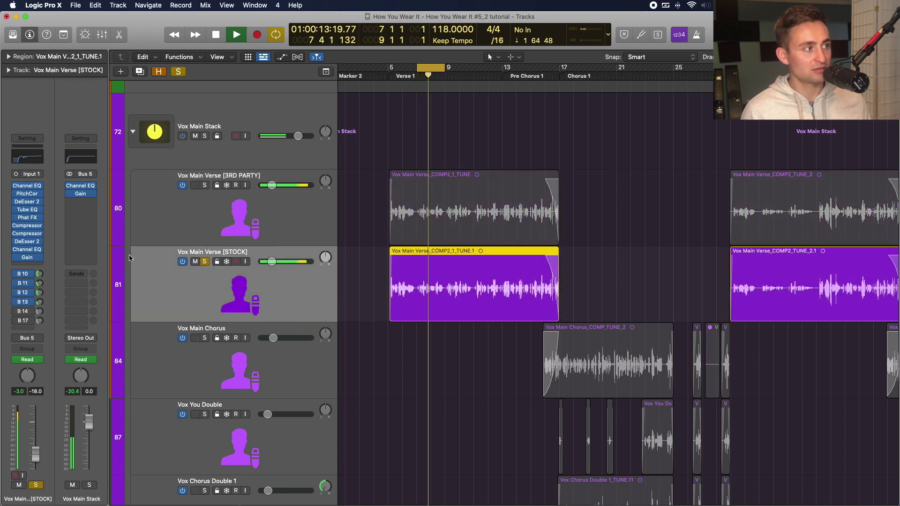
key(space)
- Audition the stock Phat FX (145.2 Hz low cutoff, 26.9% Low Res), then close it
click(27, 218)
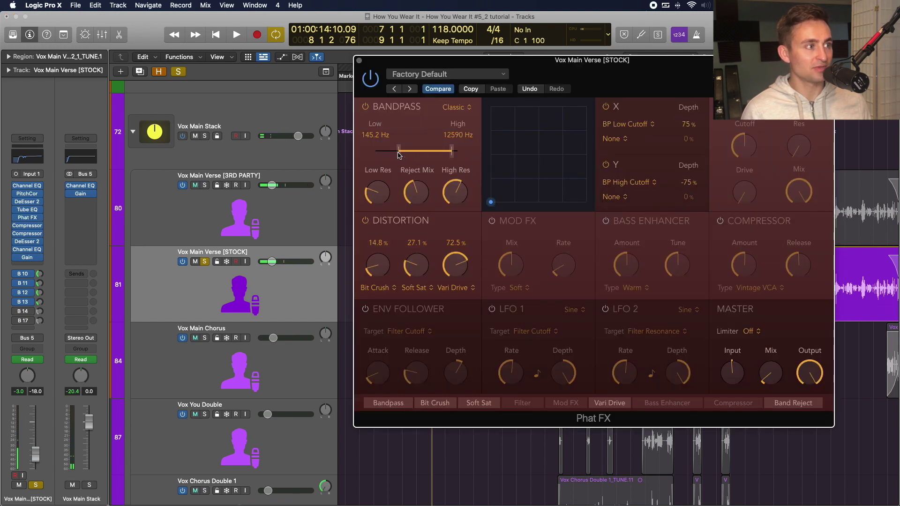
key(space)
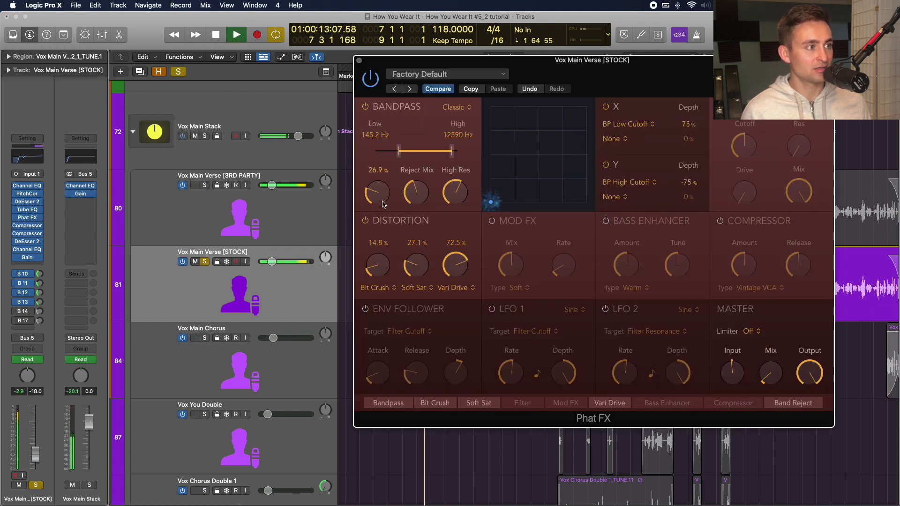
key(space)
click(359, 60)
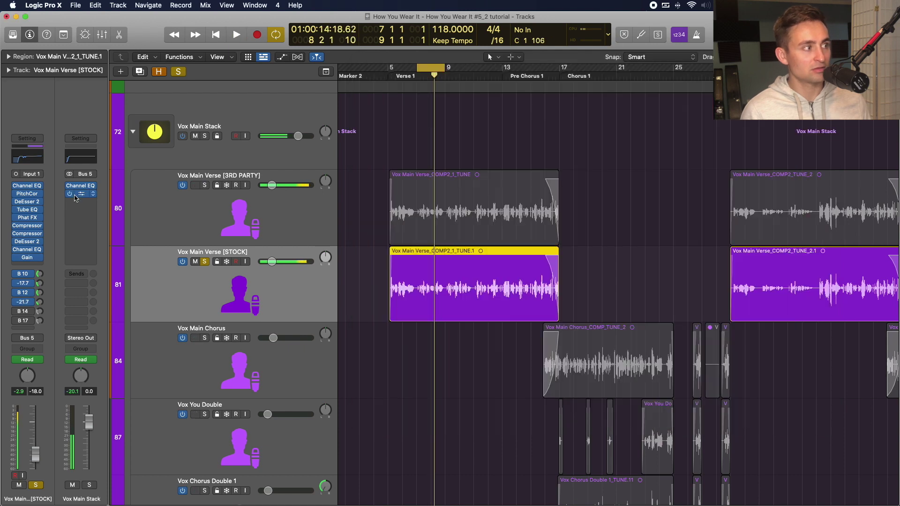
- Raise the 370 Hz node in the stock track's final Channel EQ and play
click(27, 250)
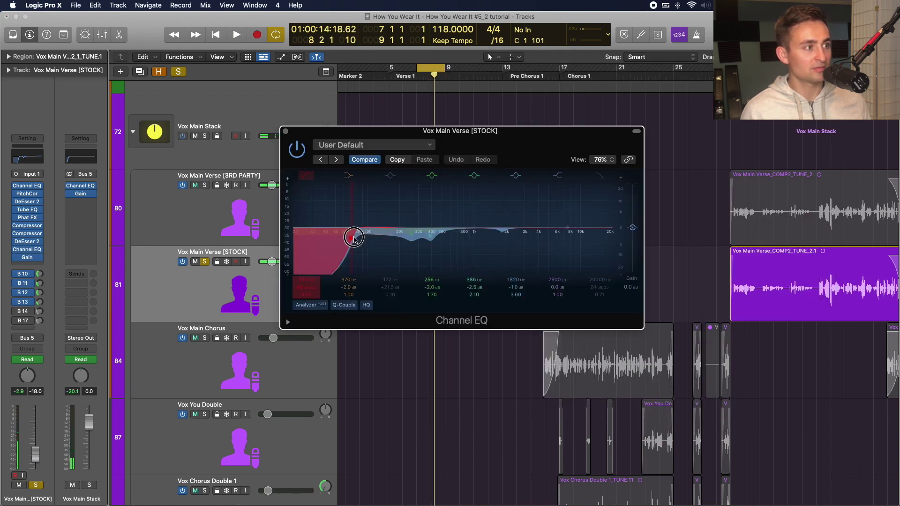
drag(425, 235, 428, 229)
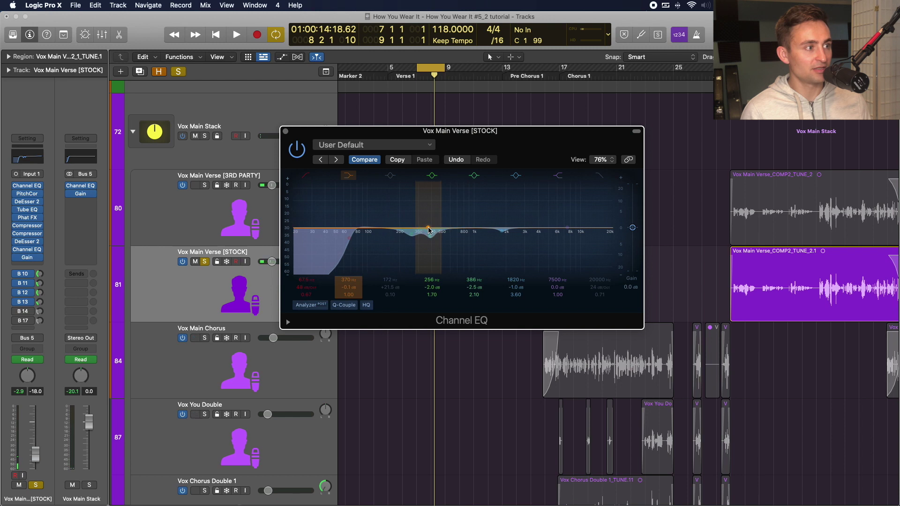
key(space)
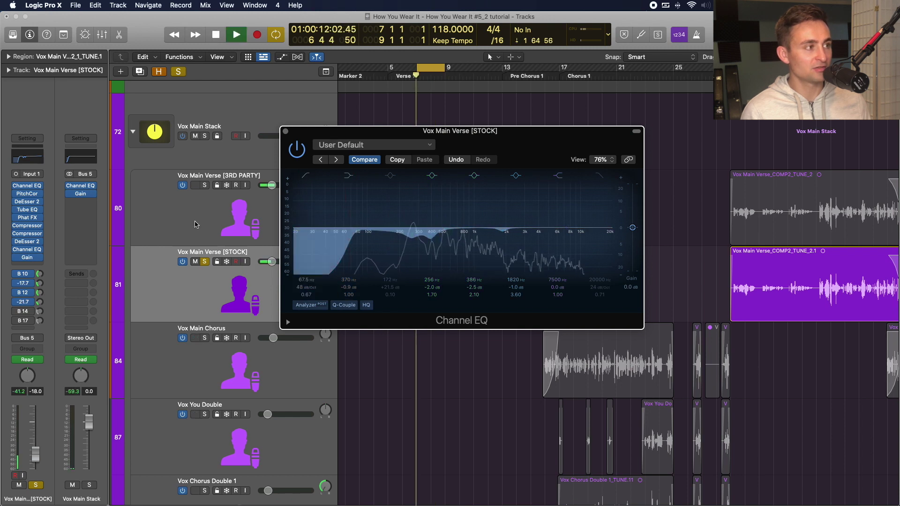
- Compare with the third-party solo, close the EQ, and re-solo the stock track
click(205, 186)
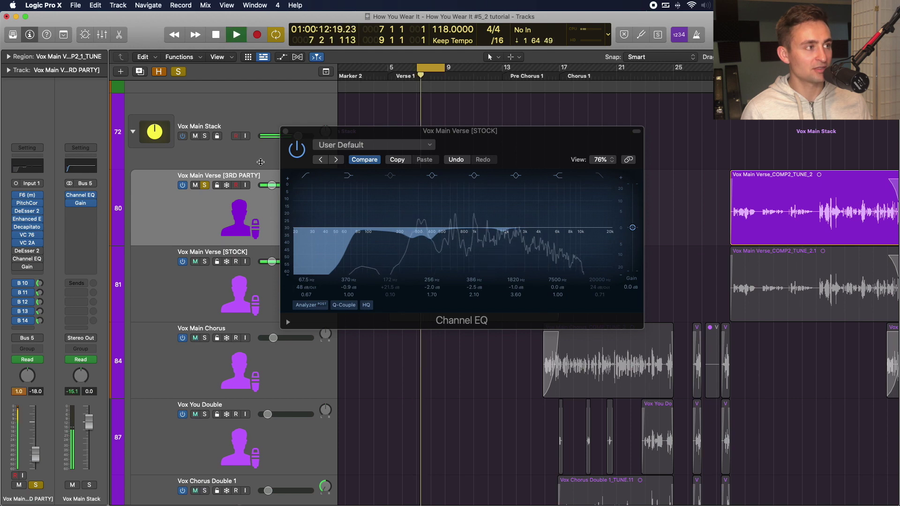
key(space)
click(286, 132)
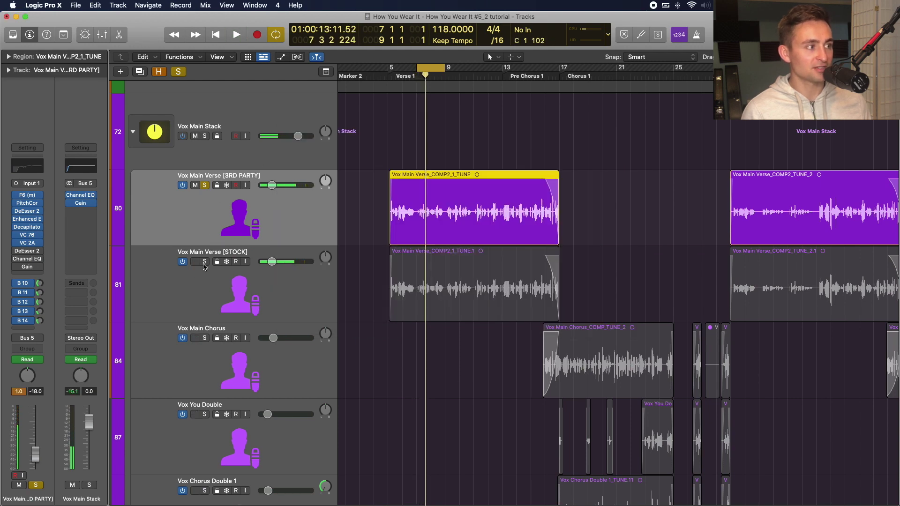
click(205, 262)
click(196, 281)
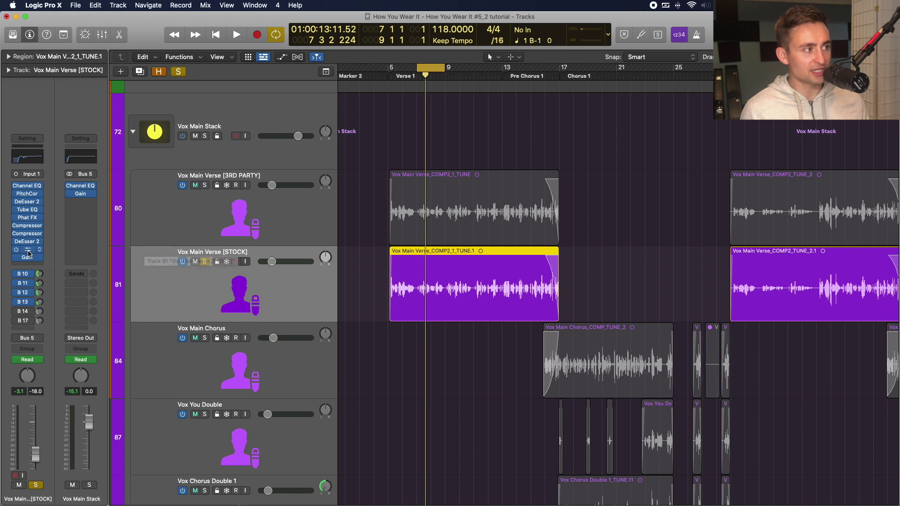
- Scroll the Tracks area down toward Verse 2
scroll(187, 275, down, 2)
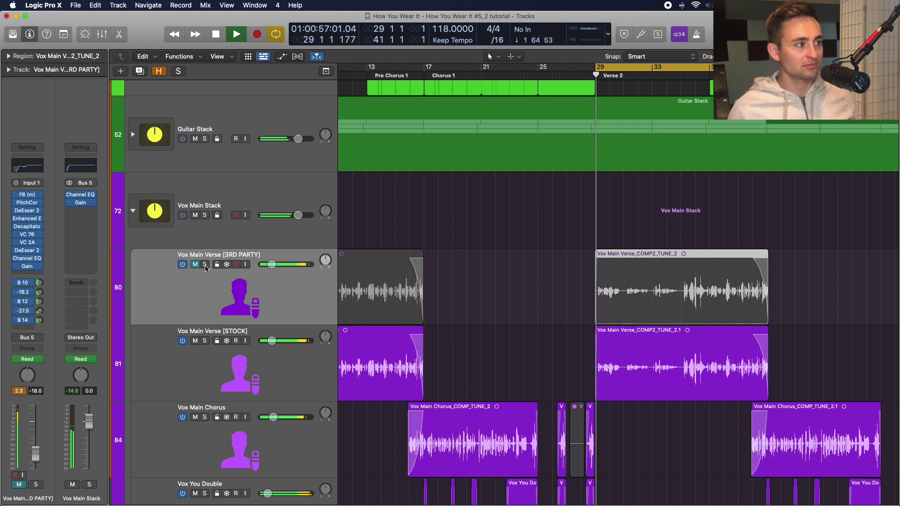
click(195, 264)
click(204, 264)
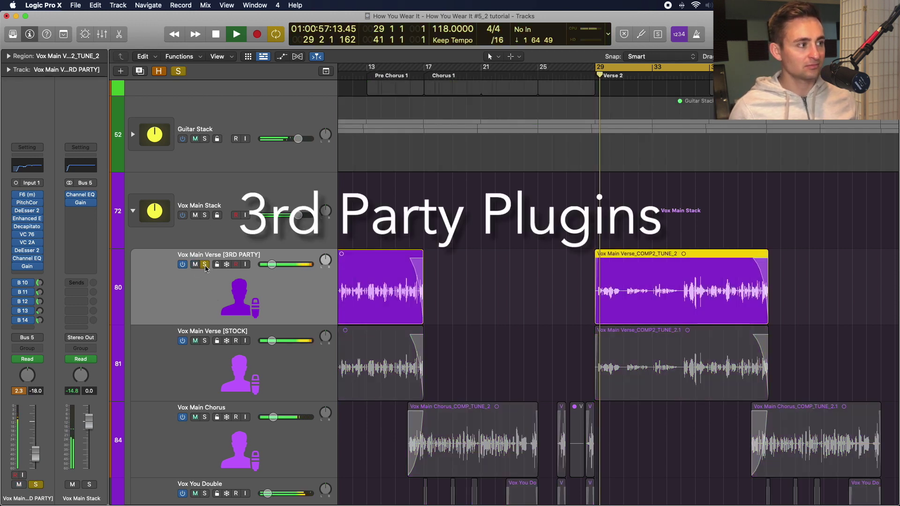
click(204, 341)
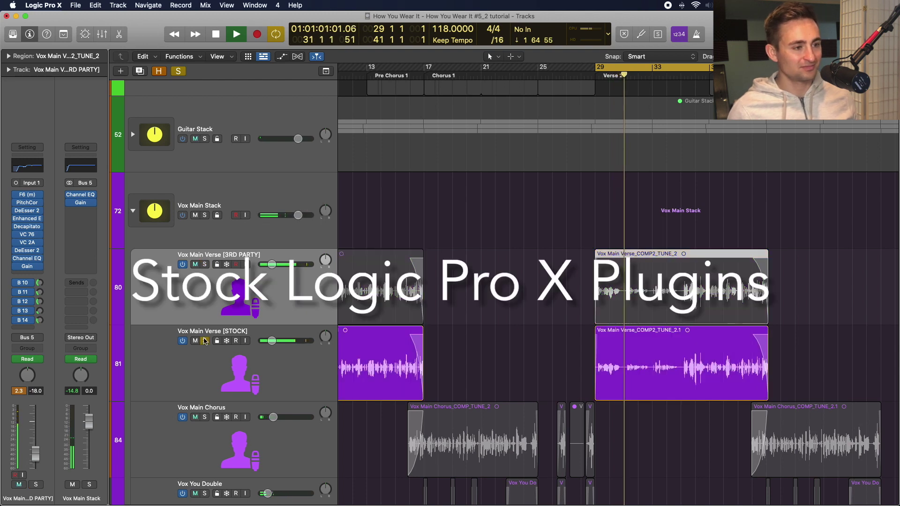
click(205, 264)
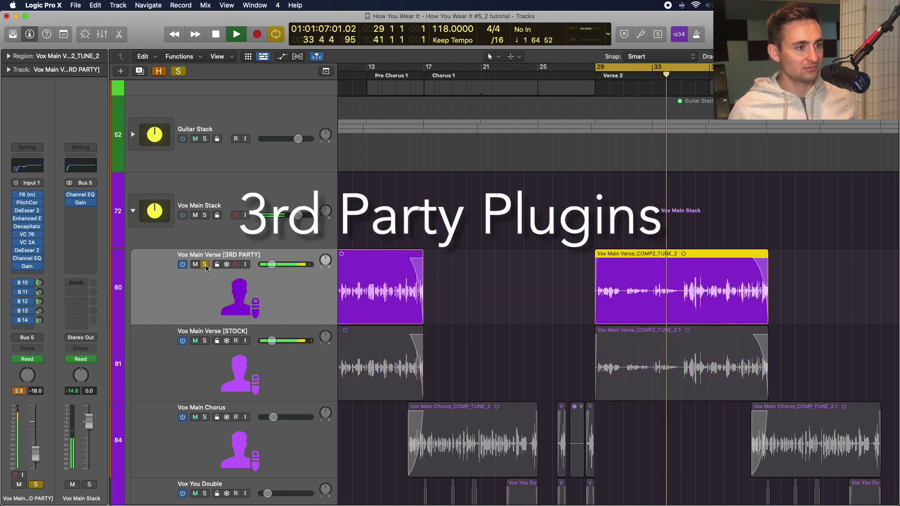
click(204, 341)
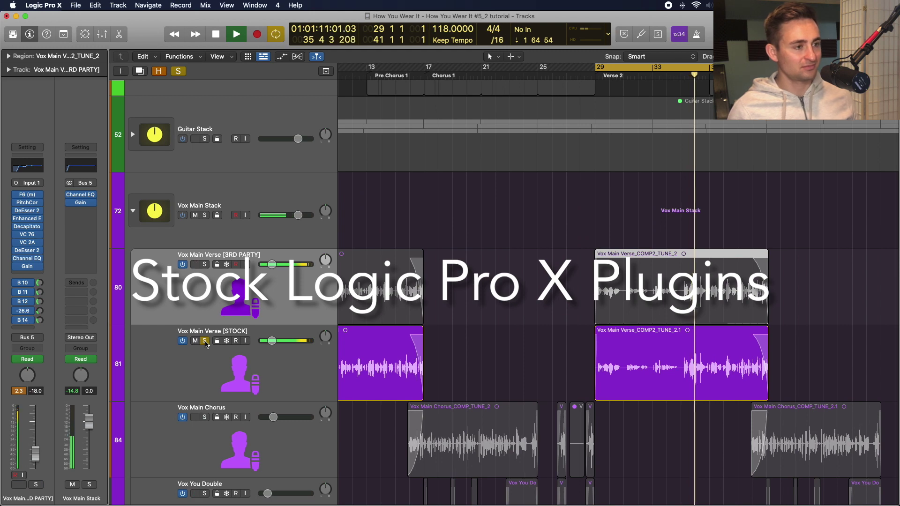
click(181, 71)
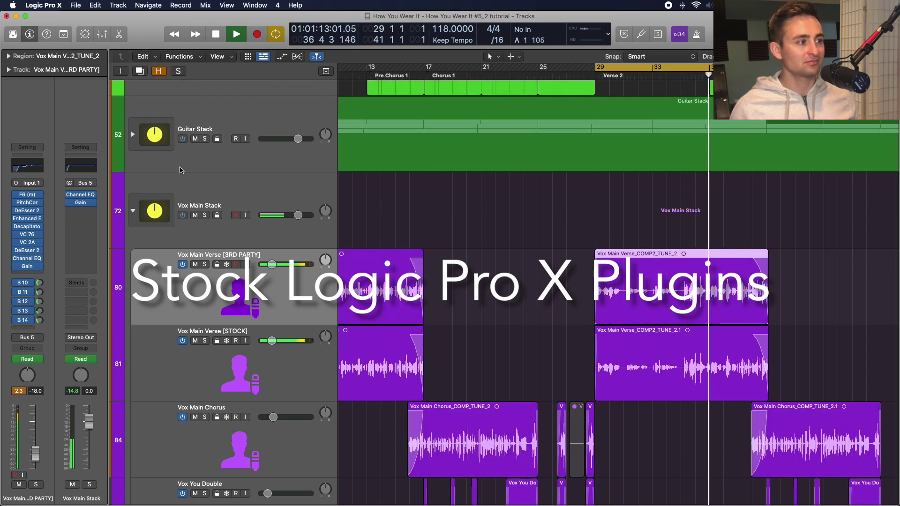
click(195, 264)
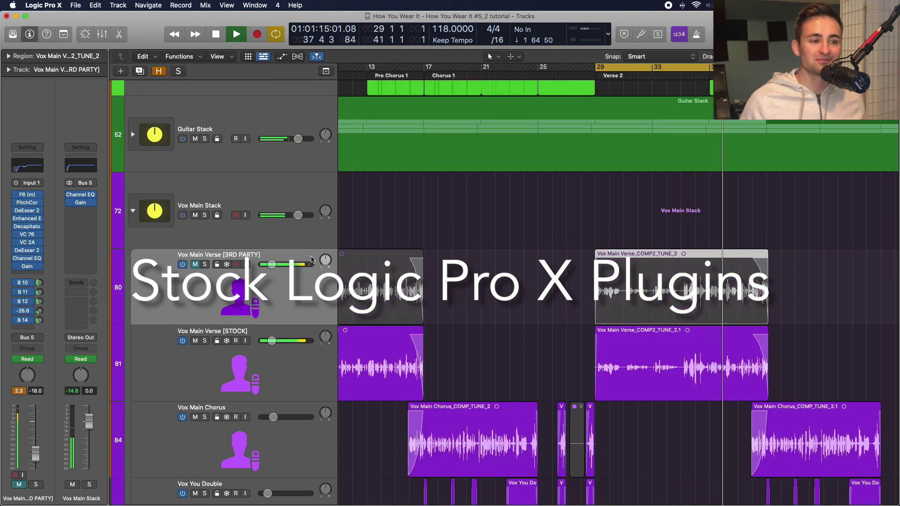